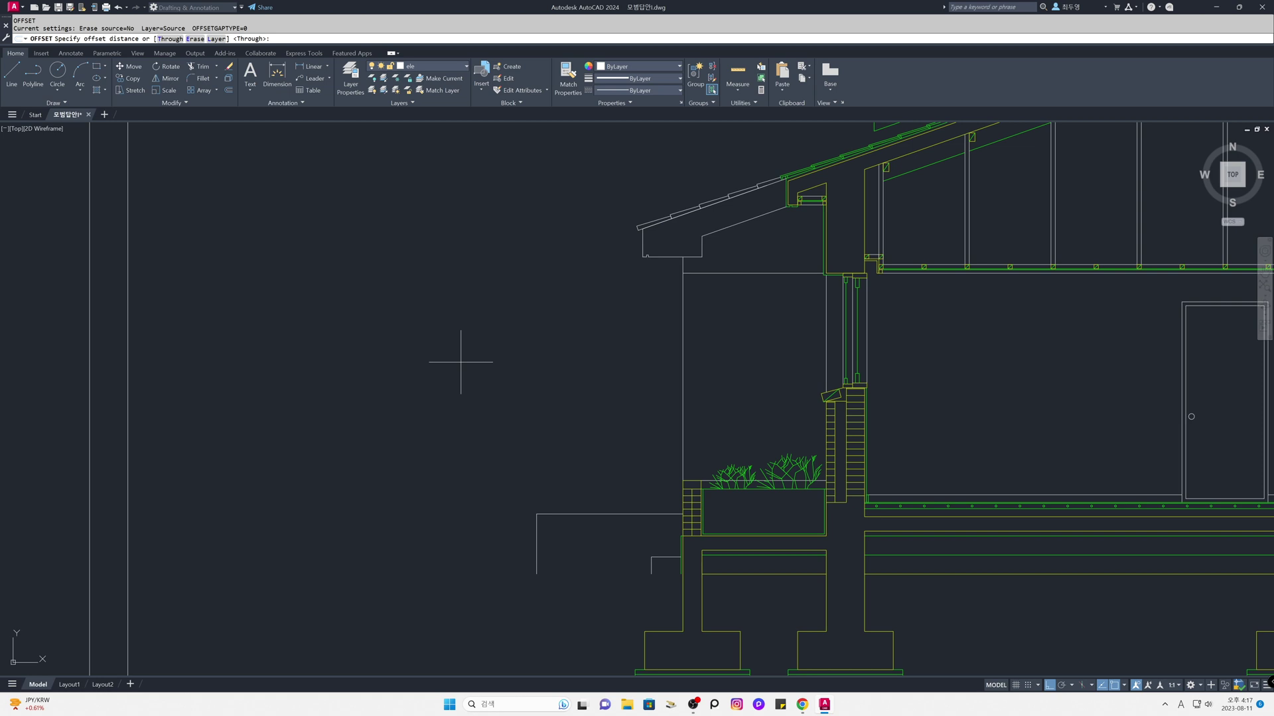
Step: Offset the porch's top line 900 upward with the Offset command
key("Return")
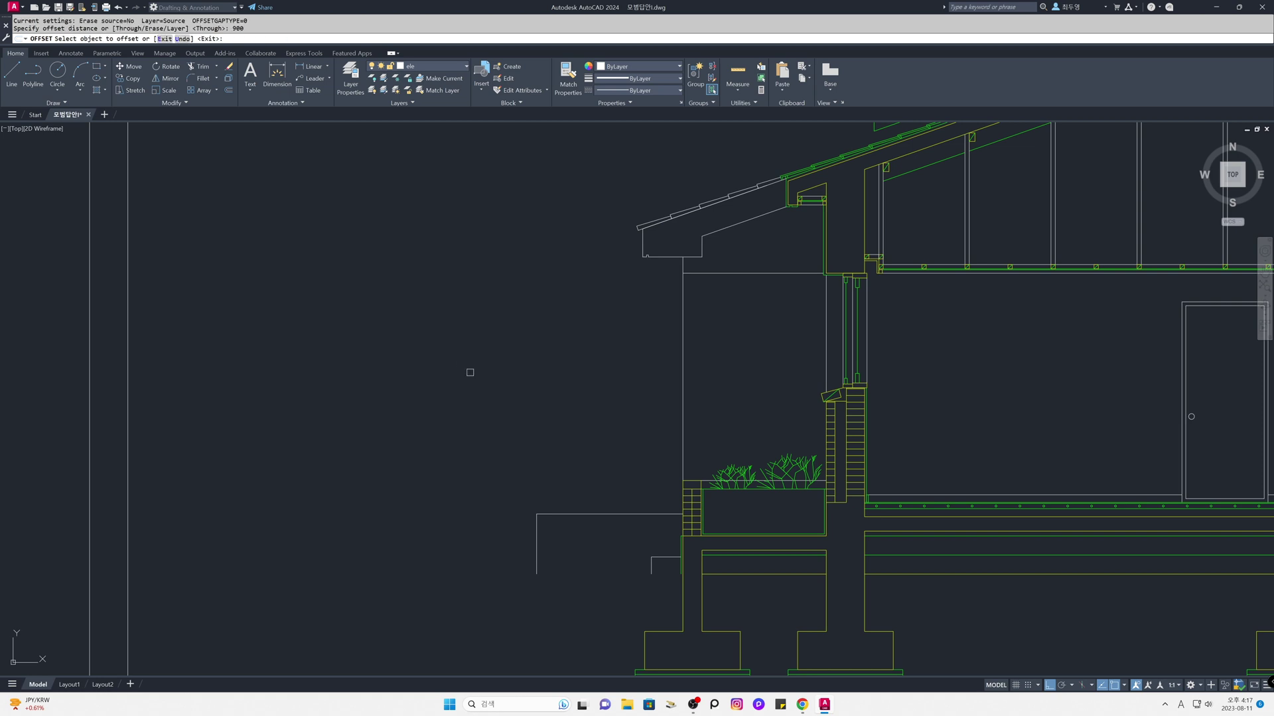
left_click(572, 514)
left_click(570, 411)
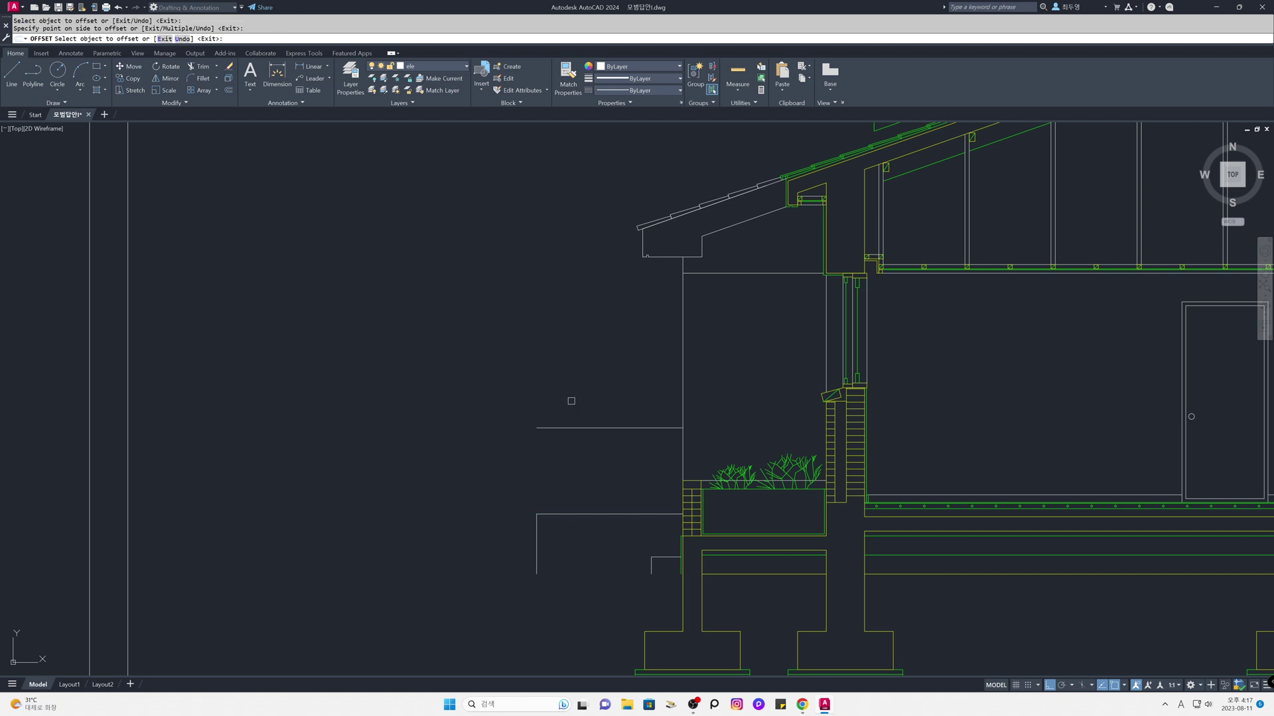
key("Return")
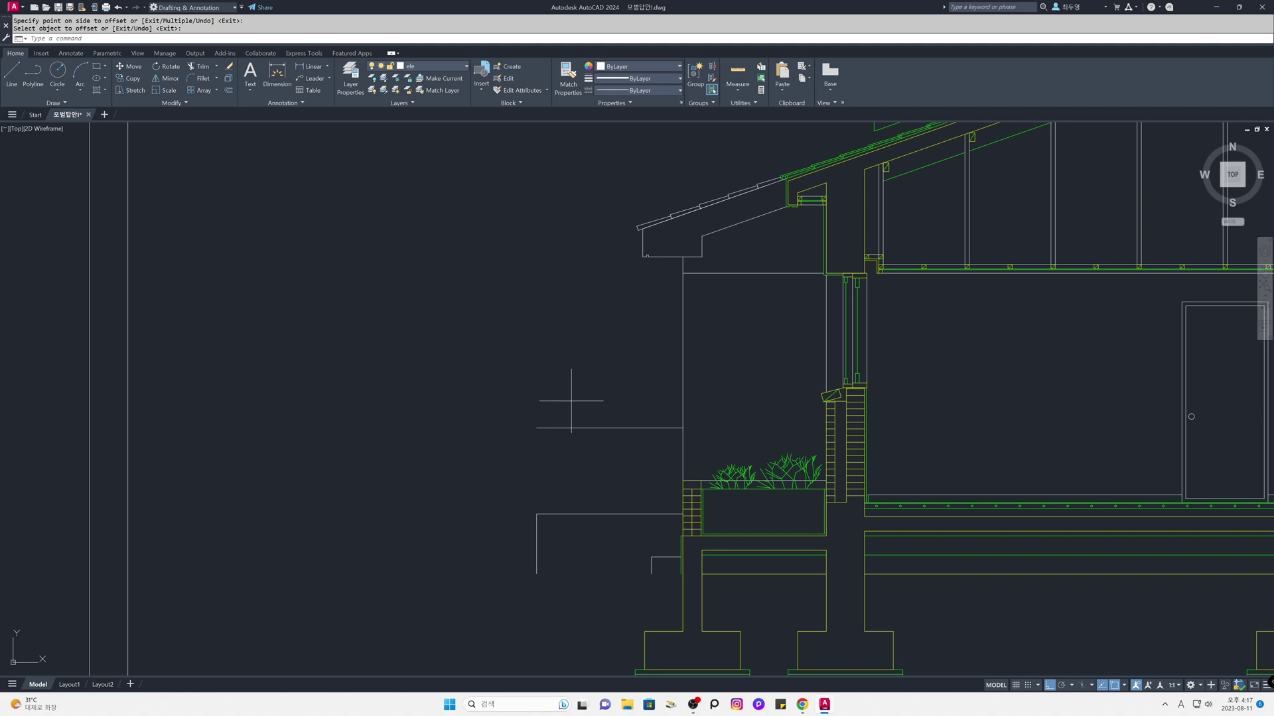
Step: Offset the new upper horizontal line 100 downward to form the handrail band above the porch
key("Return")
type("100")
key("Return")
left_click(574, 429)
left_click(572, 466)
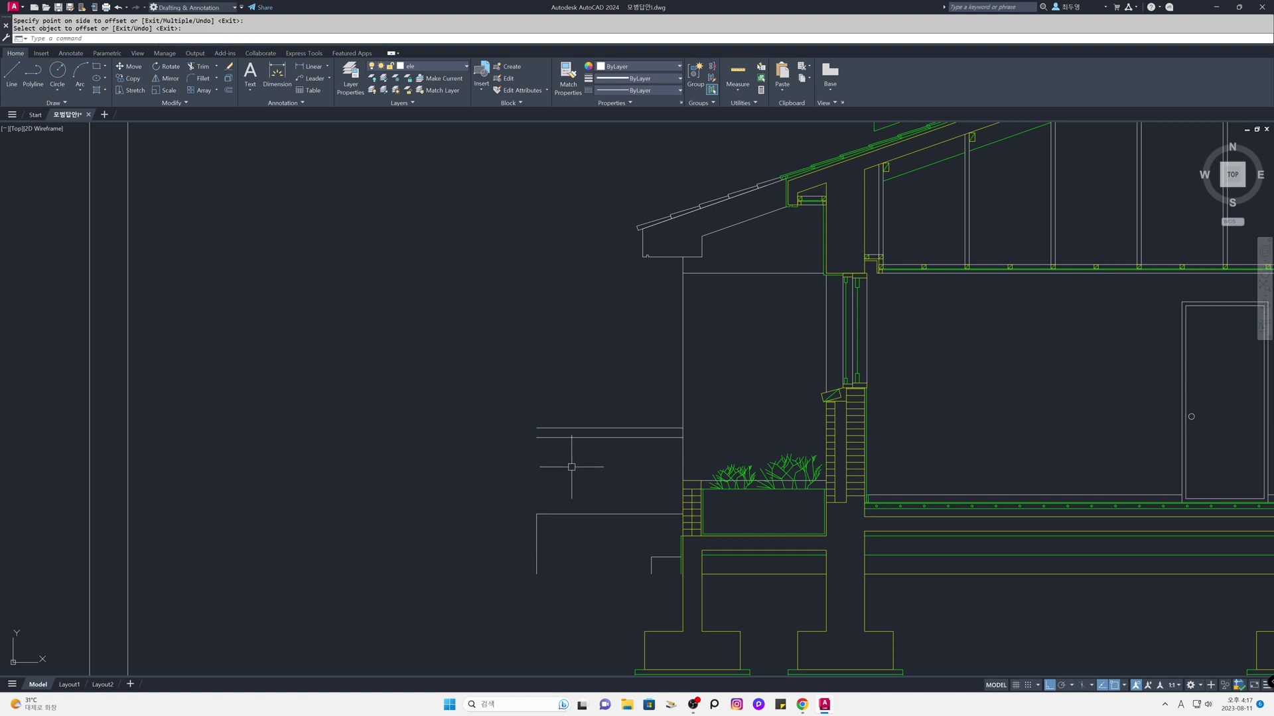
Step: Draw a vertical line from the porch's outer top corner up to the end of the handrail's upper line
type("l")
key("Return")
left_click(537, 514)
left_click(537, 430)
key("Return")
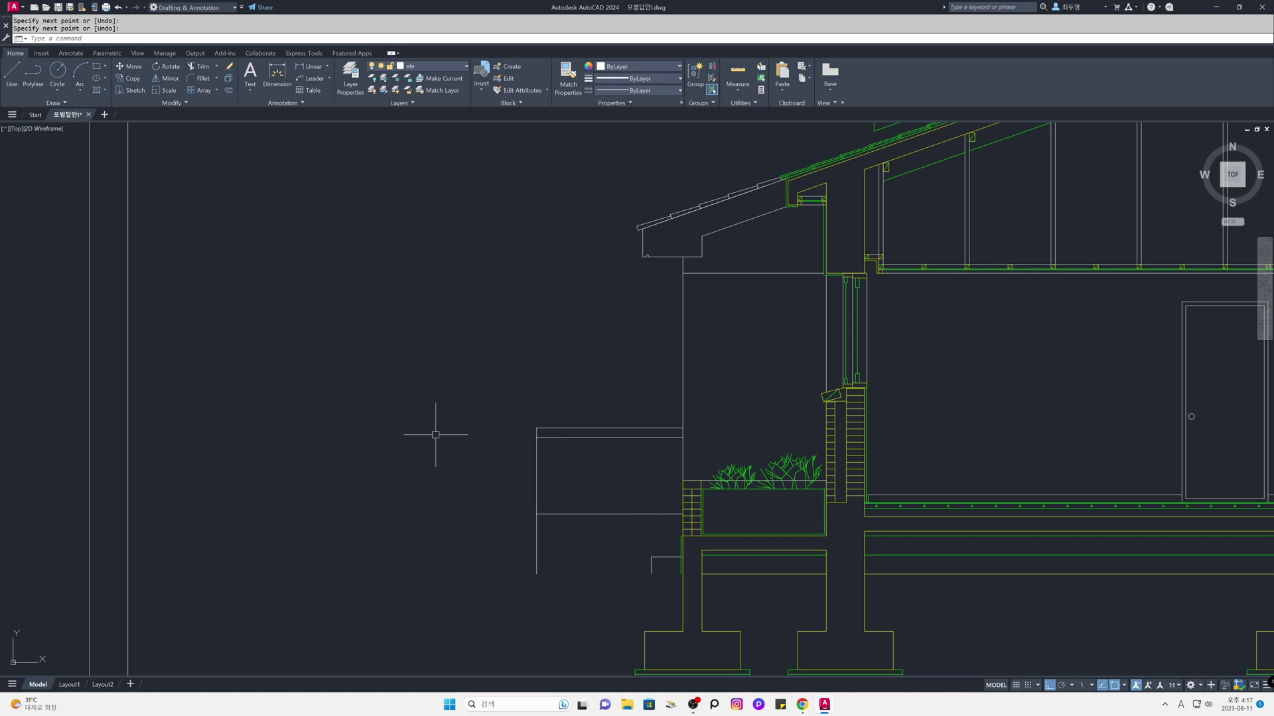
Step: Measure the handrail band's thickness and the height between the porch's top line and the top of the handrail
type("z")
key("Return")
left_click(459, 375)
left_click(745, 591)
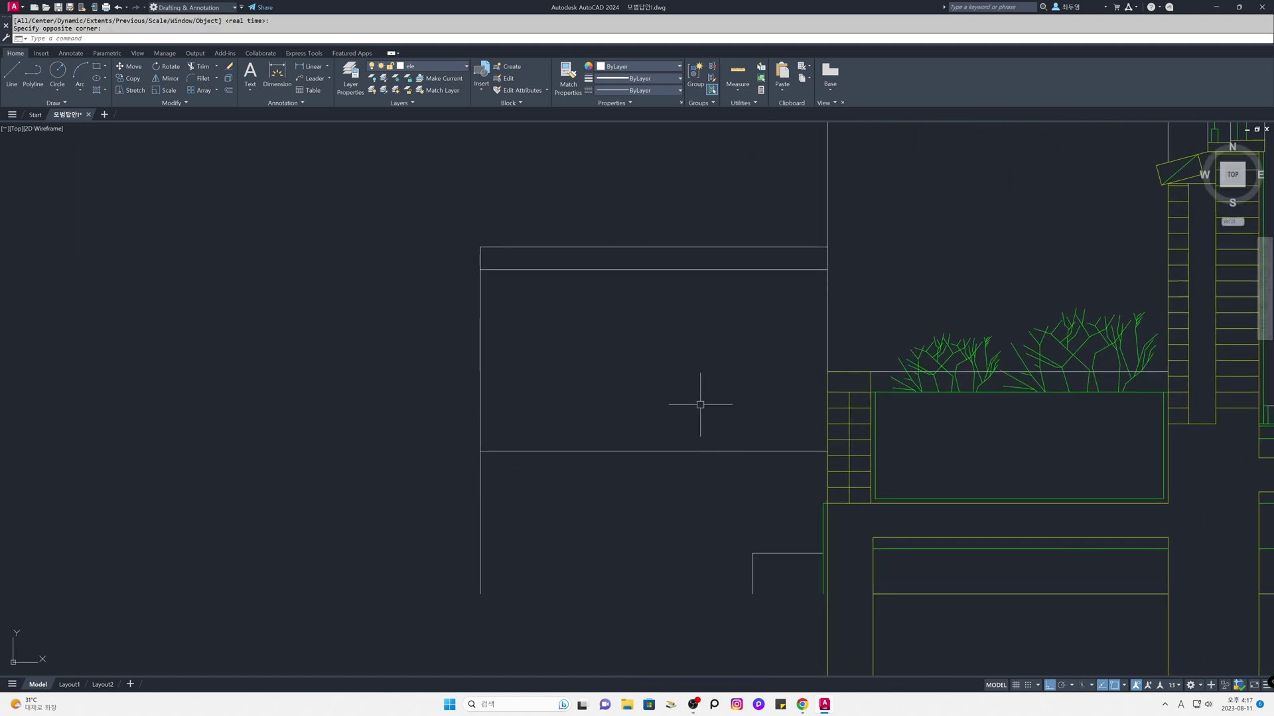
type("di")
key("Return")
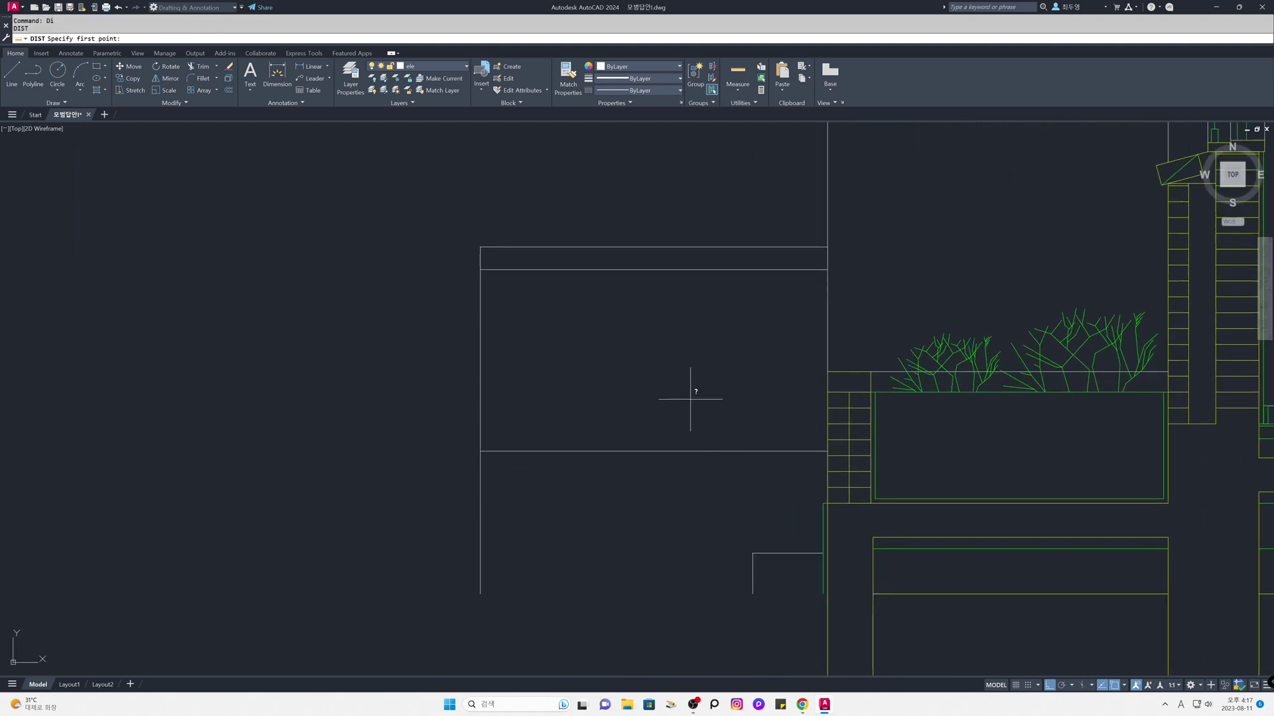
left_click(480, 451)
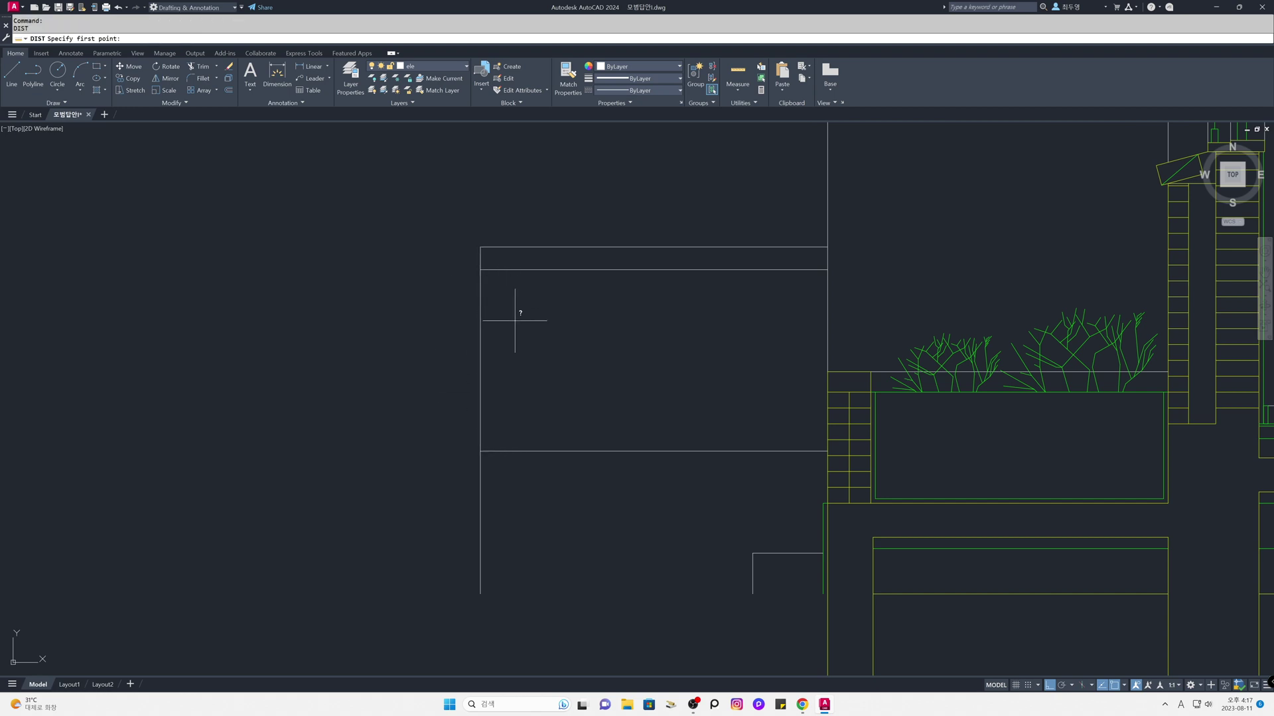
left_click(480, 247)
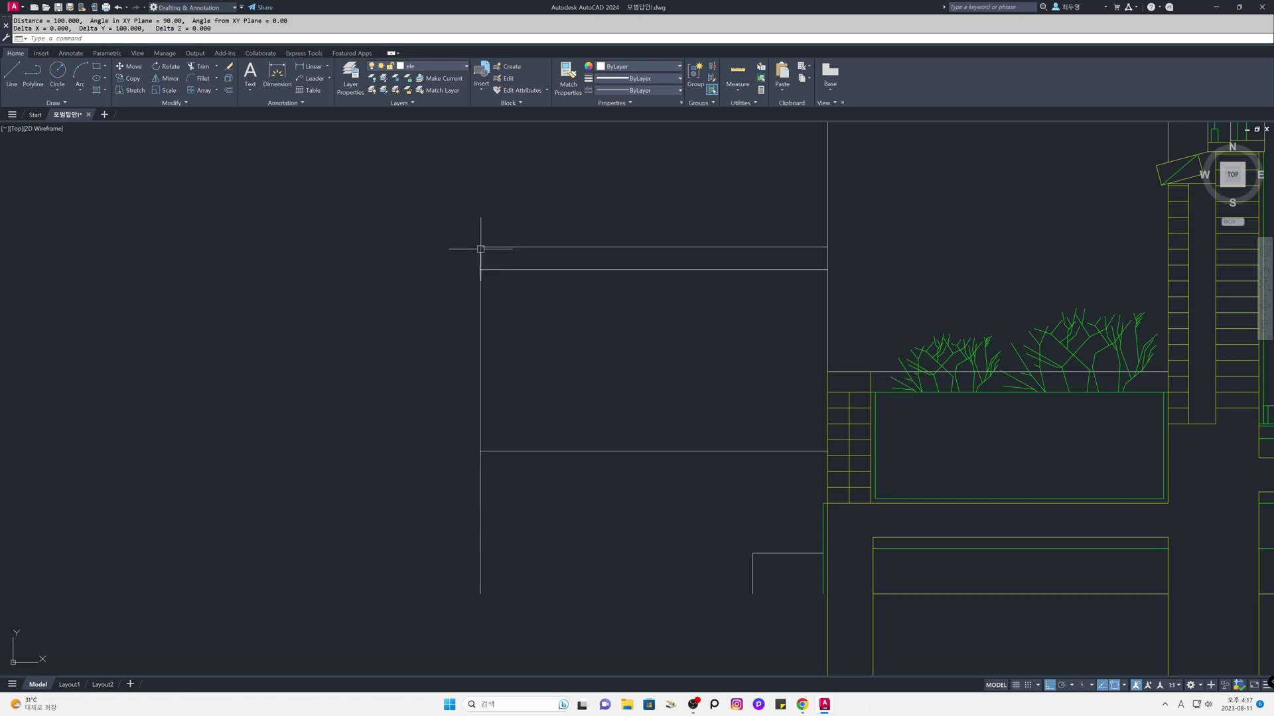
key("Return")
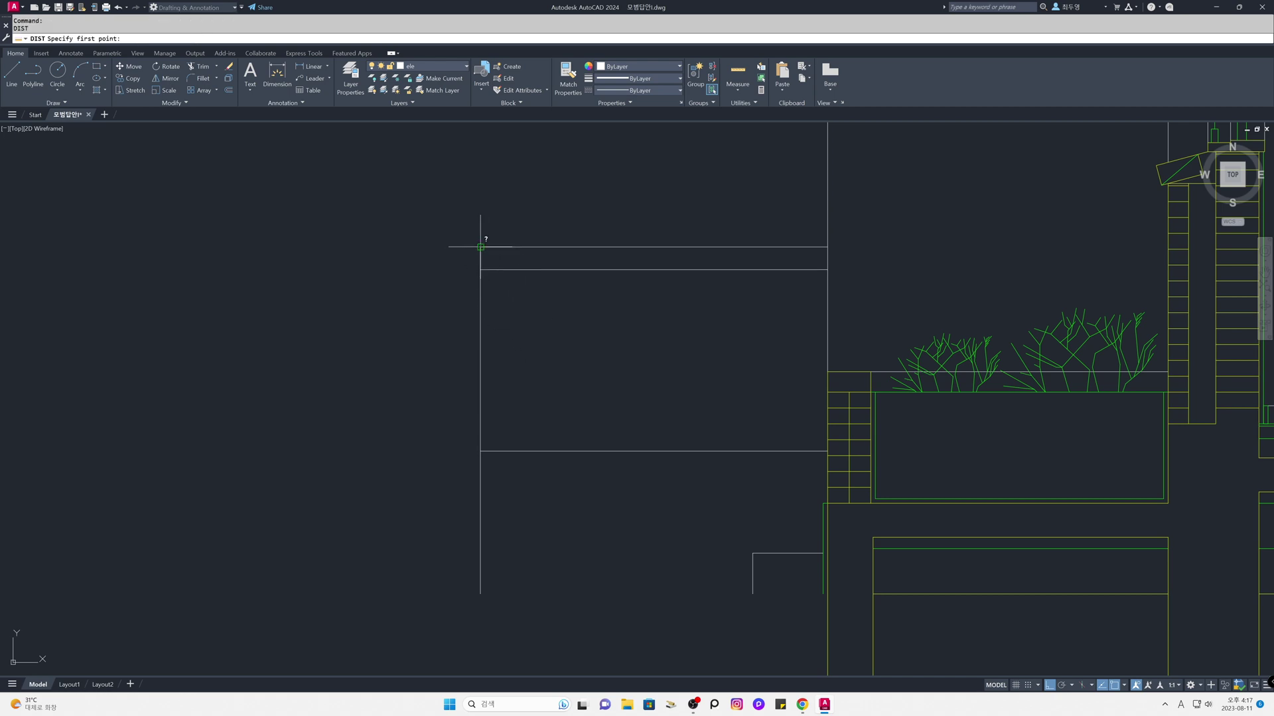
left_click(480, 246)
left_click(481, 448)
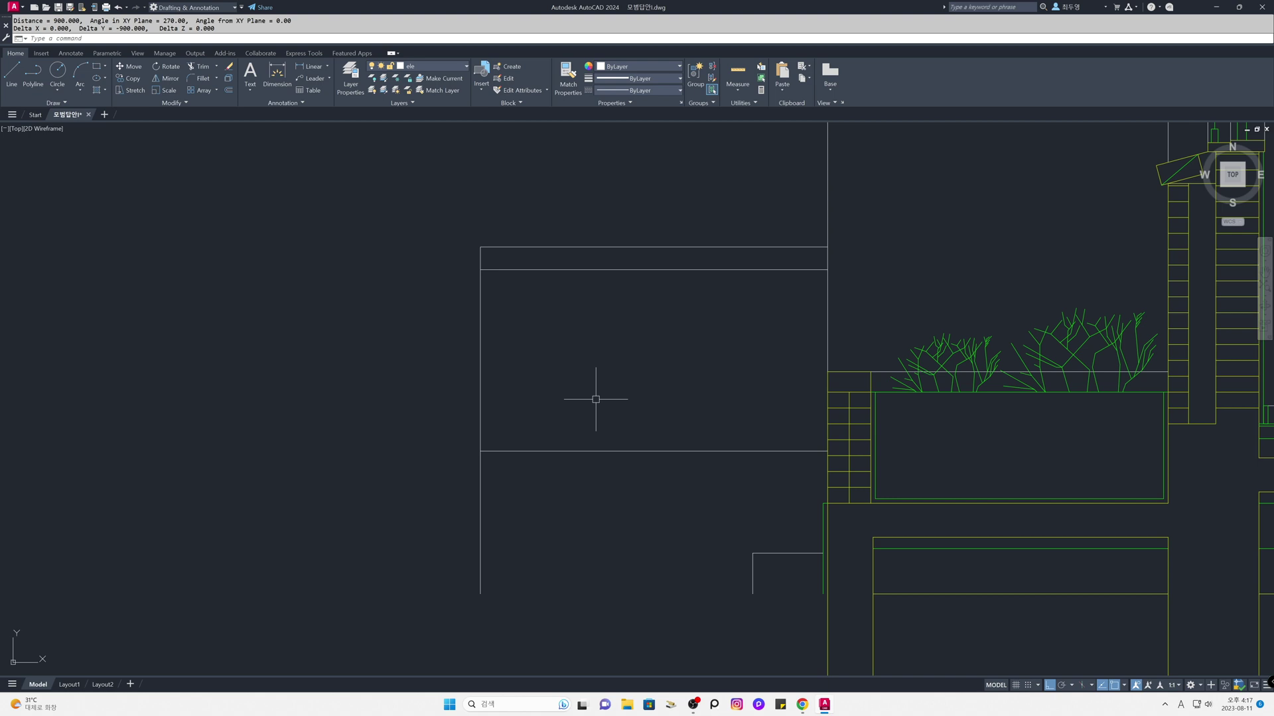
key("Escape")
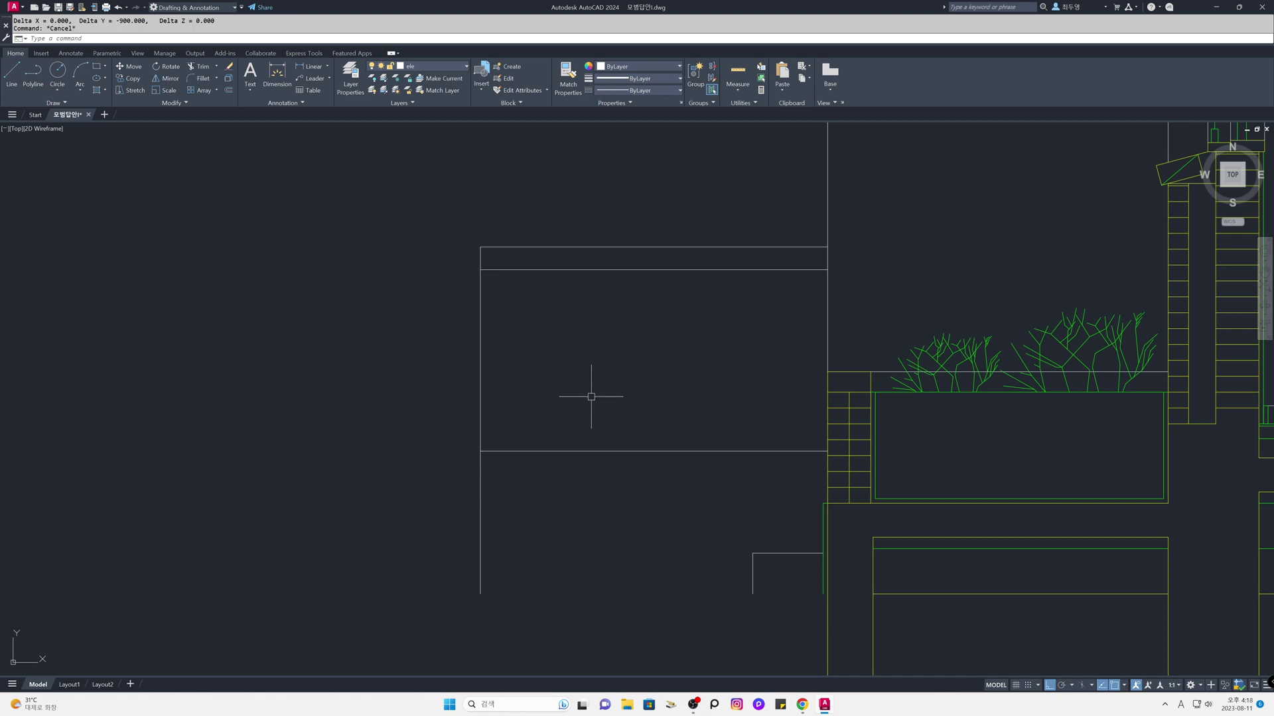
Step: Offset the railing's outer vertical line 50 inward twice to create two post lines
type("o")
key("Return")
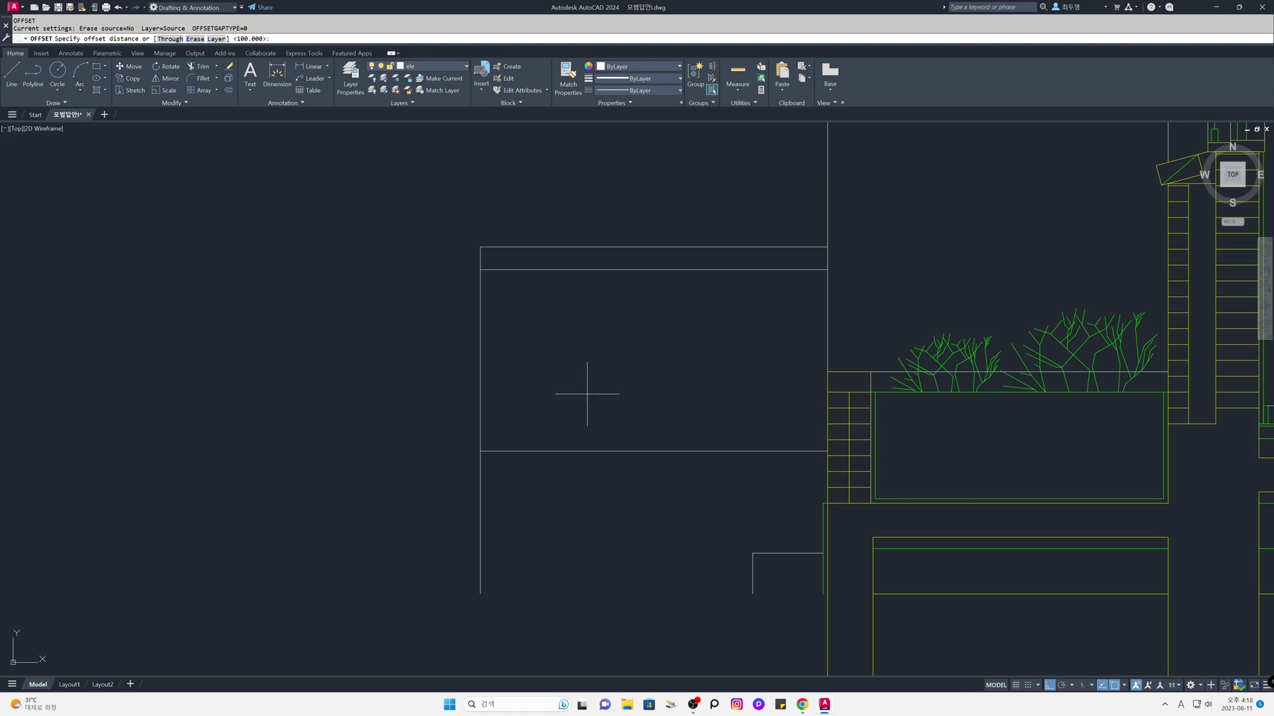
type("50")
key("Return")
left_click(480, 372)
left_click(537, 375)
left_click(491, 374)
left_click(545, 375)
key("Return")
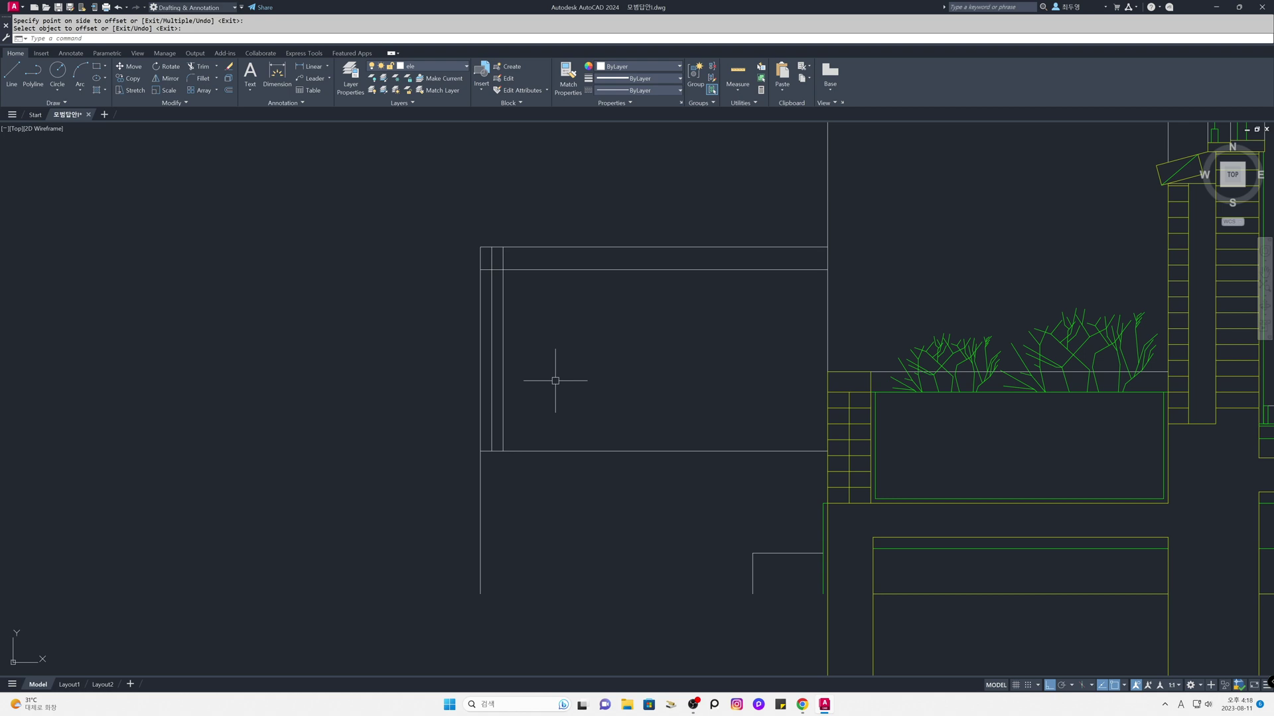
Step: Erase the outermost vertical line of the railing
type("e")
key("Return")
left_click(480, 360)
key("Return")
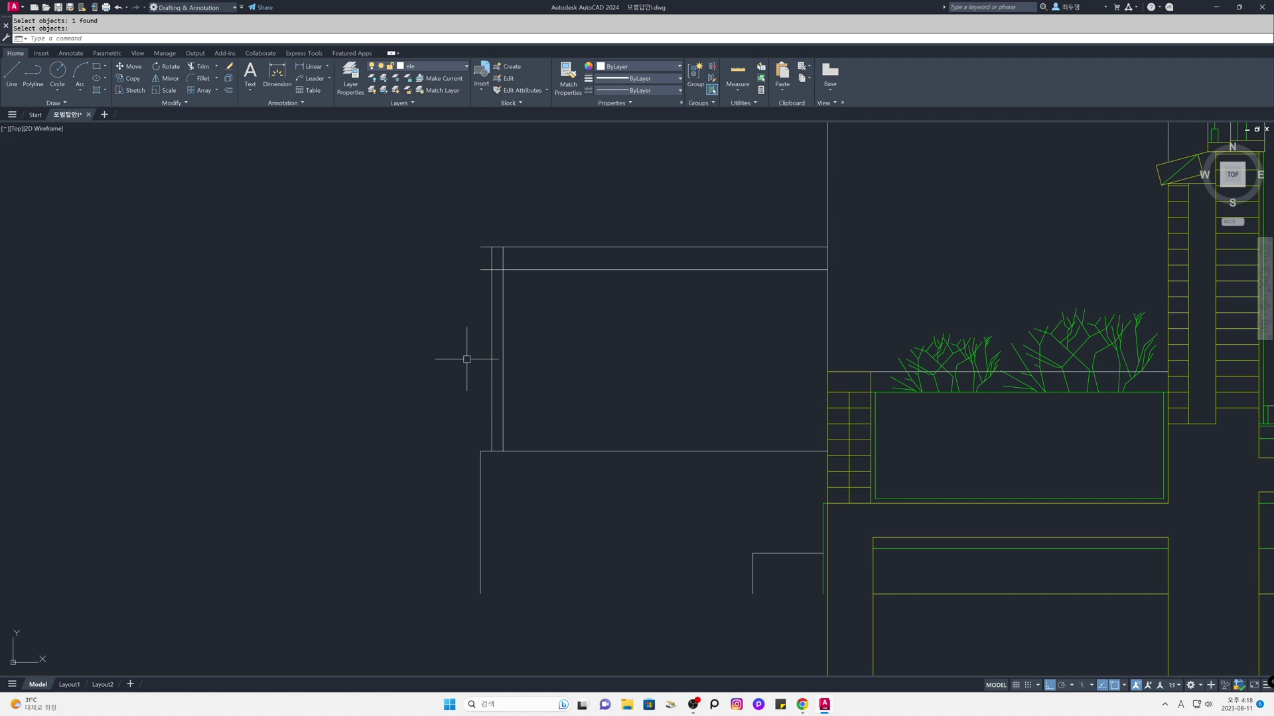
Step: Trim the handrail lines back to the outer post line and remove the post lines inside the handrail band
type("tr")
key("Return")
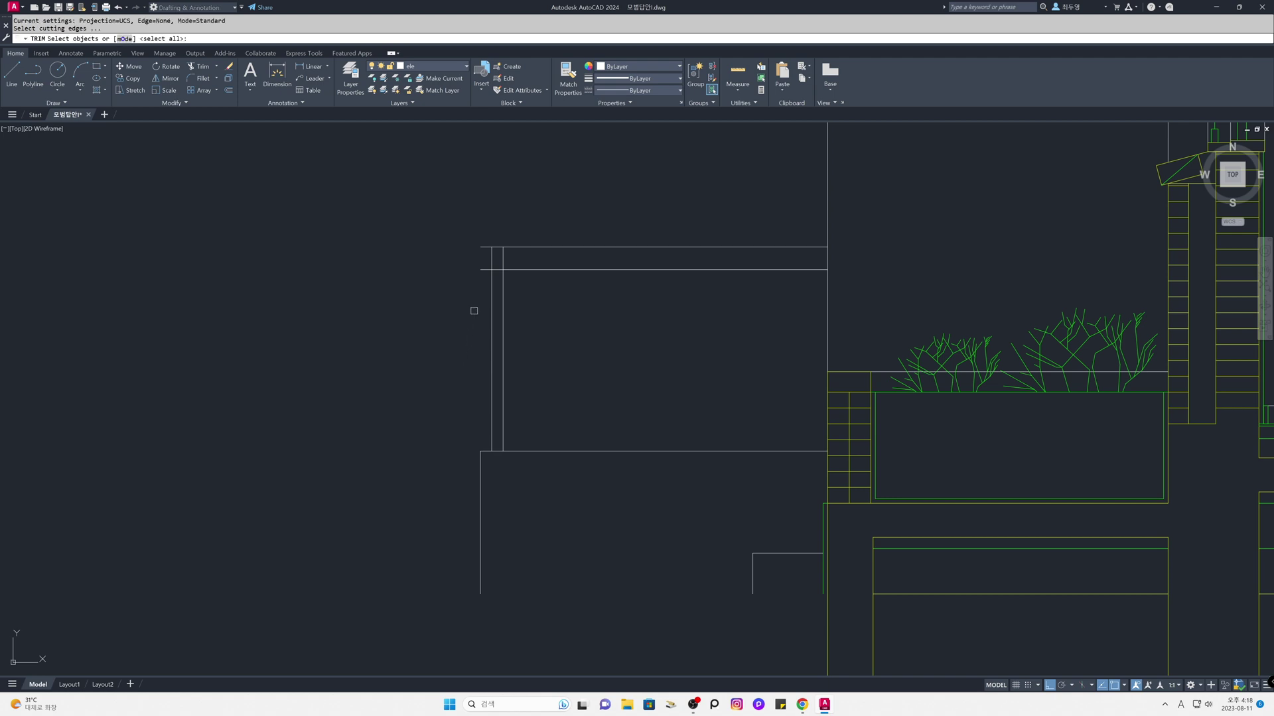
left_click(487, 275)
left_click(479, 243)
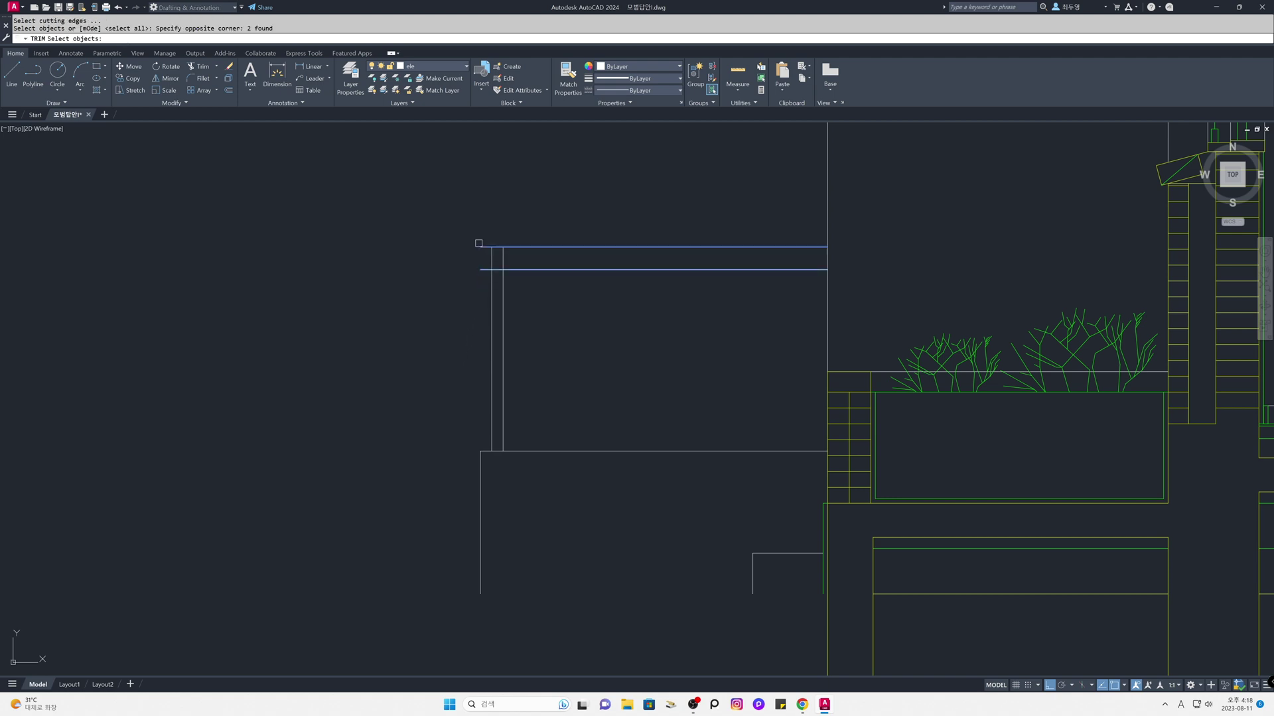
key("Return")
left_click(486, 288)
left_click(479, 243)
left_click(472, 257)
left_click(508, 259)
key("Return")
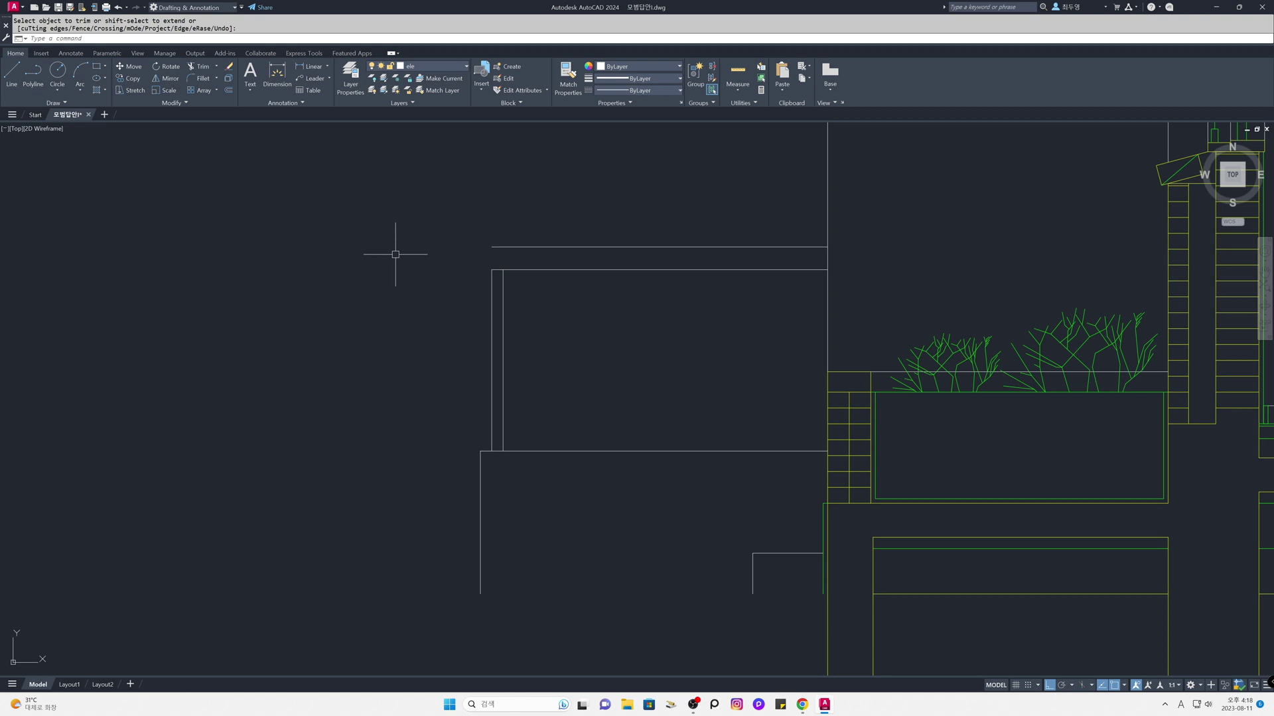
Step: Close the handrail's open outer end with a short vertical line between its upper and lower lines
type("l")
key("Return")
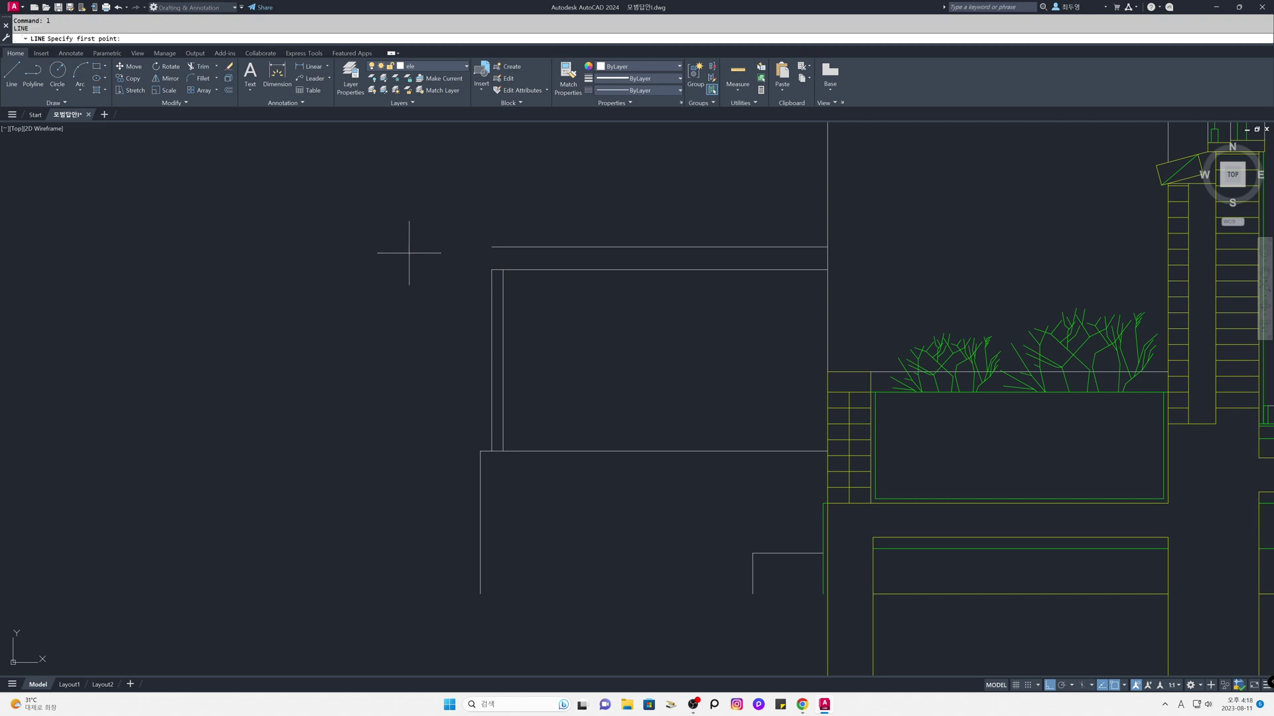
left_click(492, 247)
left_click(492, 269)
key("Return")
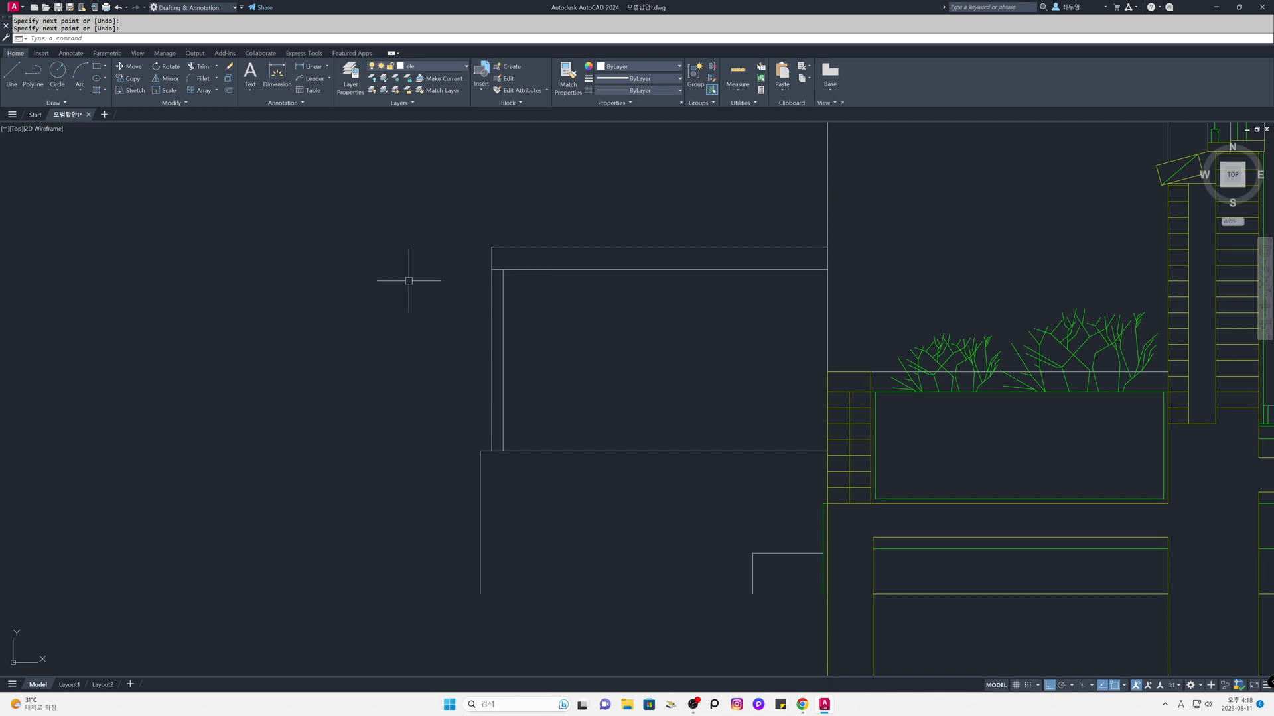
Step: Offset both vertical post lines 10 inward to create the narrower baluster lines
type("z")
key("Return")
left_click(404, 236)
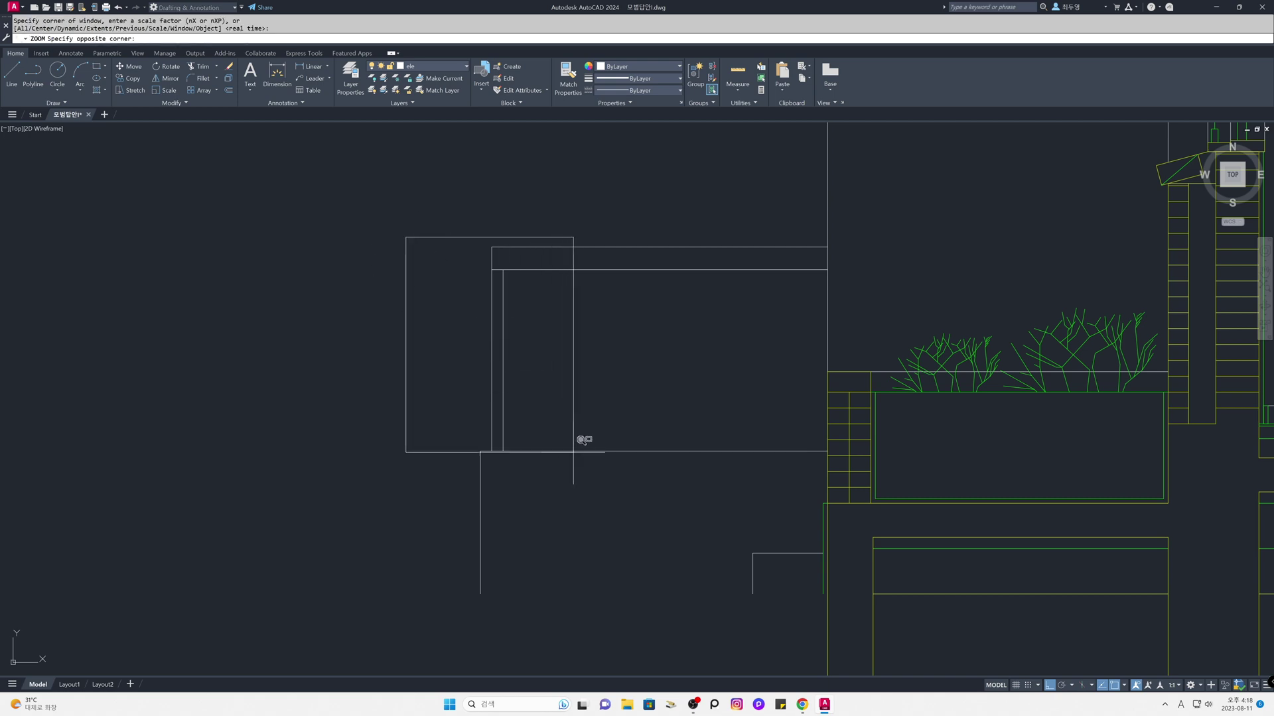
left_click(593, 469)
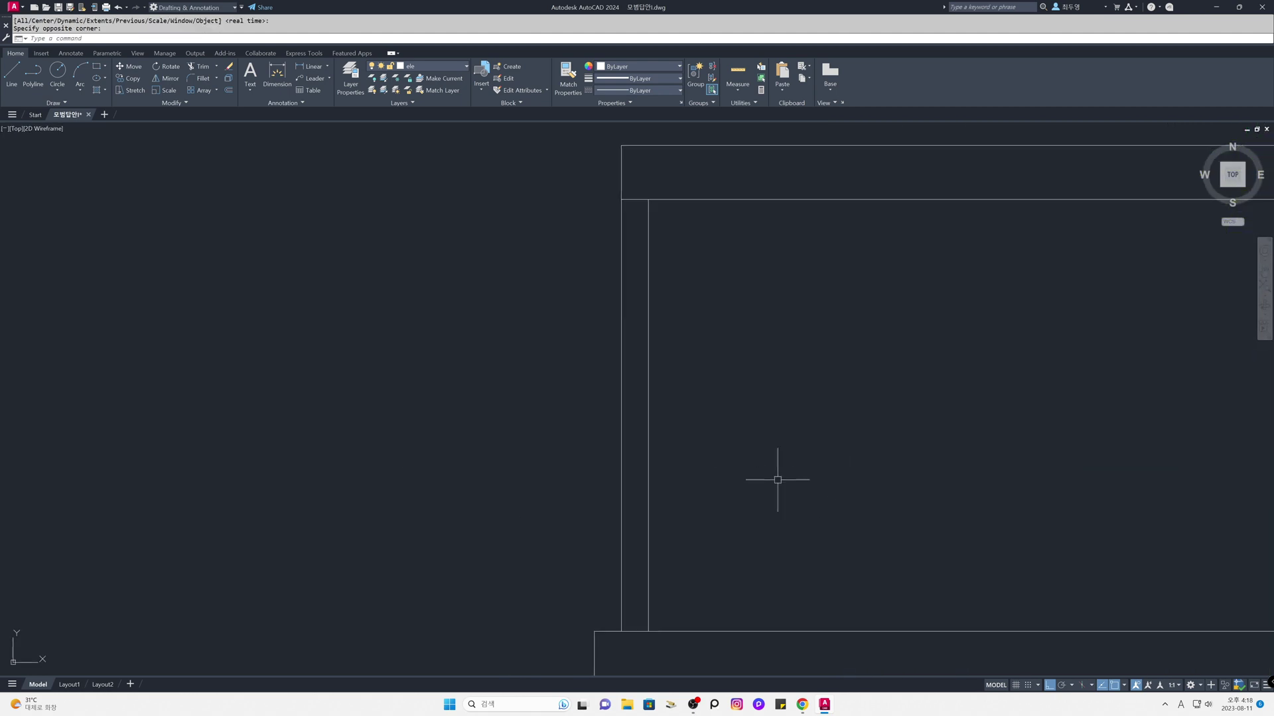
type("o")
key("Return")
type("1")
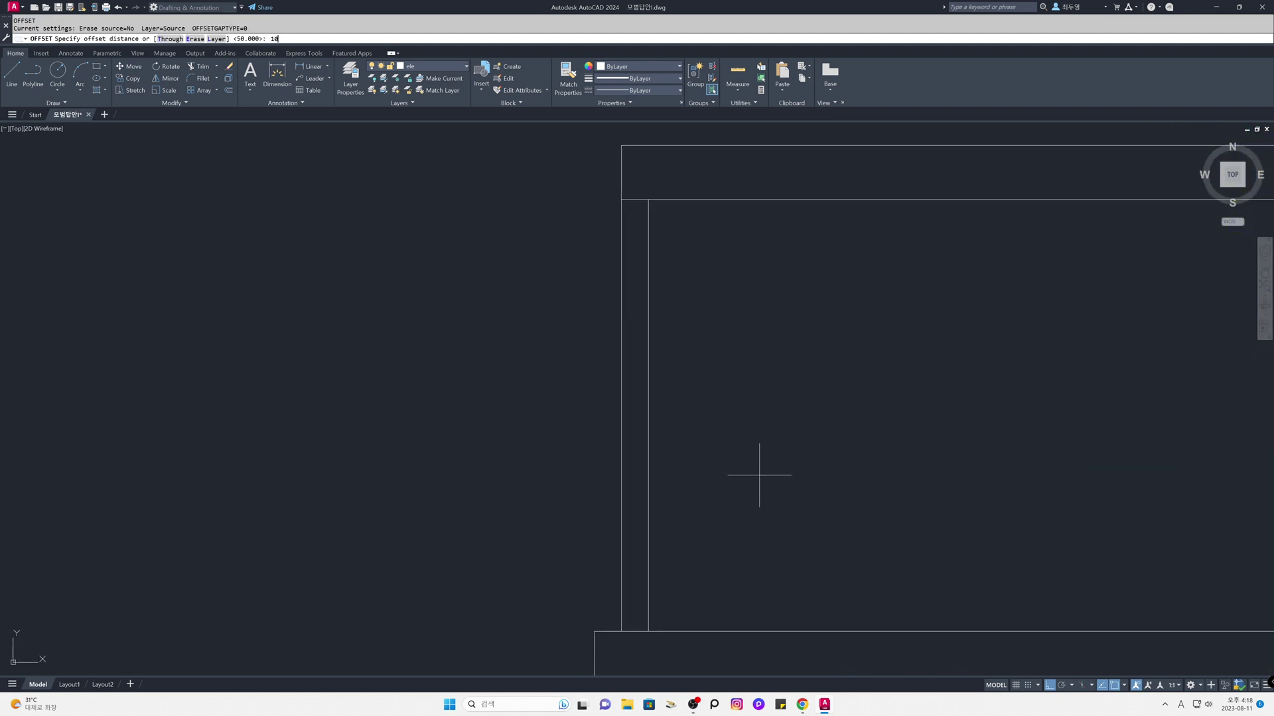
type("0")
key("Return")
left_click(648, 456)
left_click(616, 459)
left_click(621, 459)
left_click(633, 464)
key("Return")
Step: Offset the porch's top line 20 upward to mark the top of the baluster's base
key("Return")
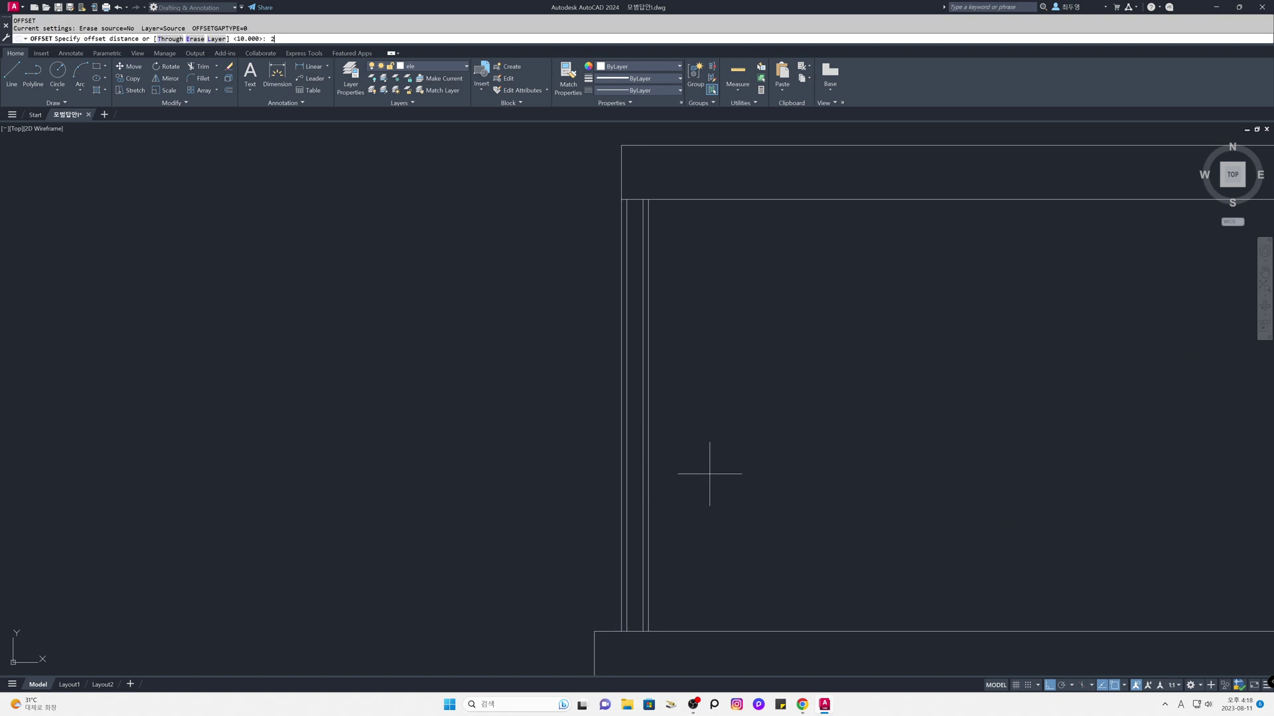
type("20")
key("Return")
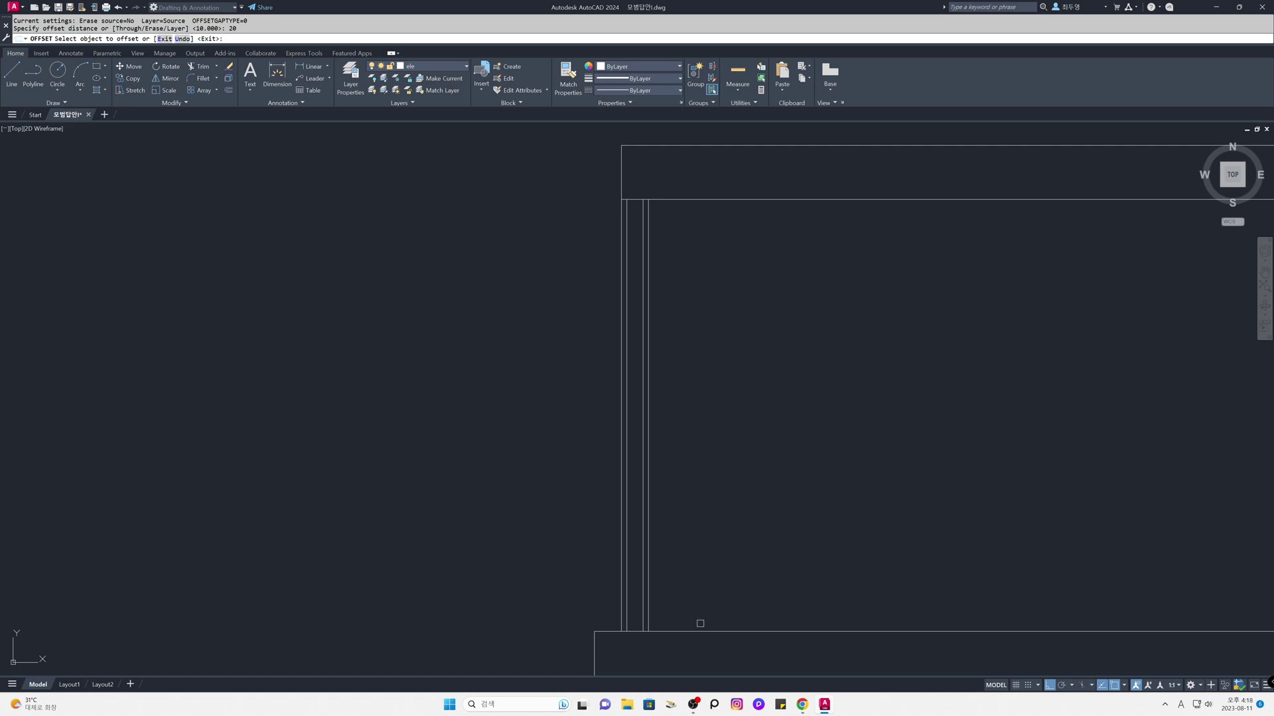
left_click(700, 631)
left_click(702, 589)
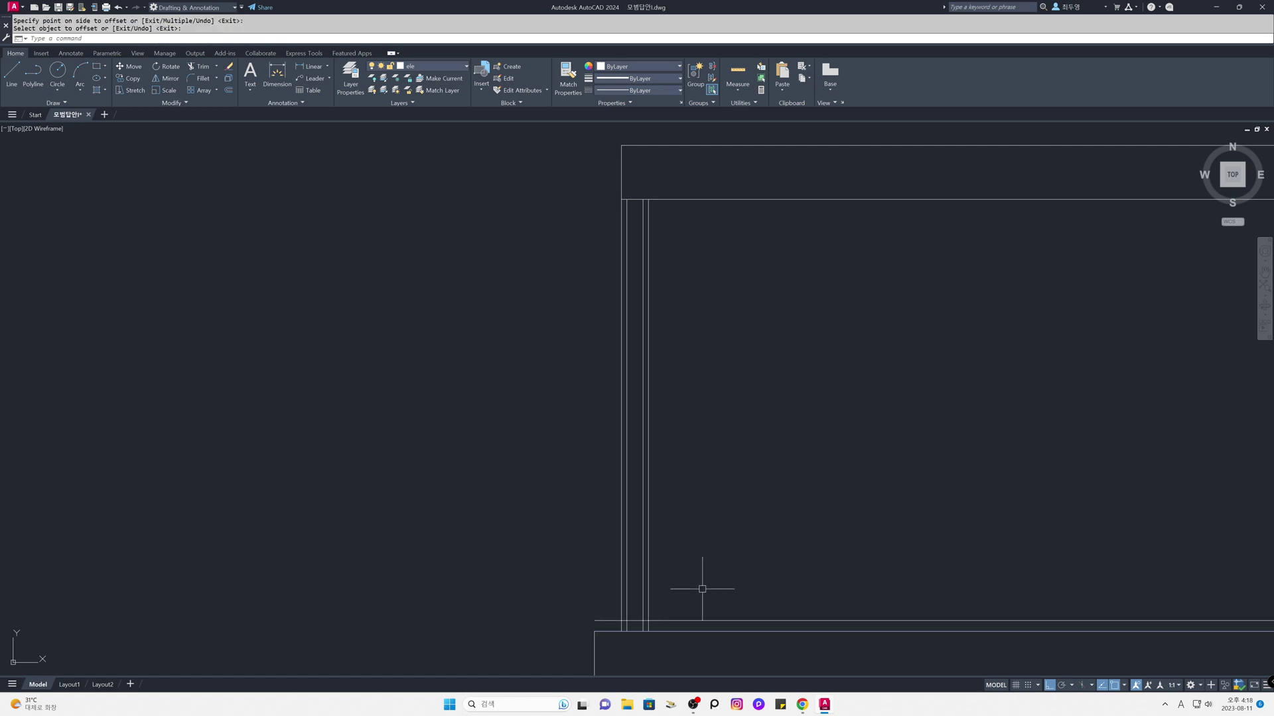
Step: Trim the outer post lines, the 20 offset line and the inner lines so only the baluster and its base plate remain
type("tr")
key("Return")
key("Return")
left_click(648, 587)
left_click(621, 589)
left_click(603, 619)
left_click(660, 621)
left_click(636, 627)
left_click(641, 627)
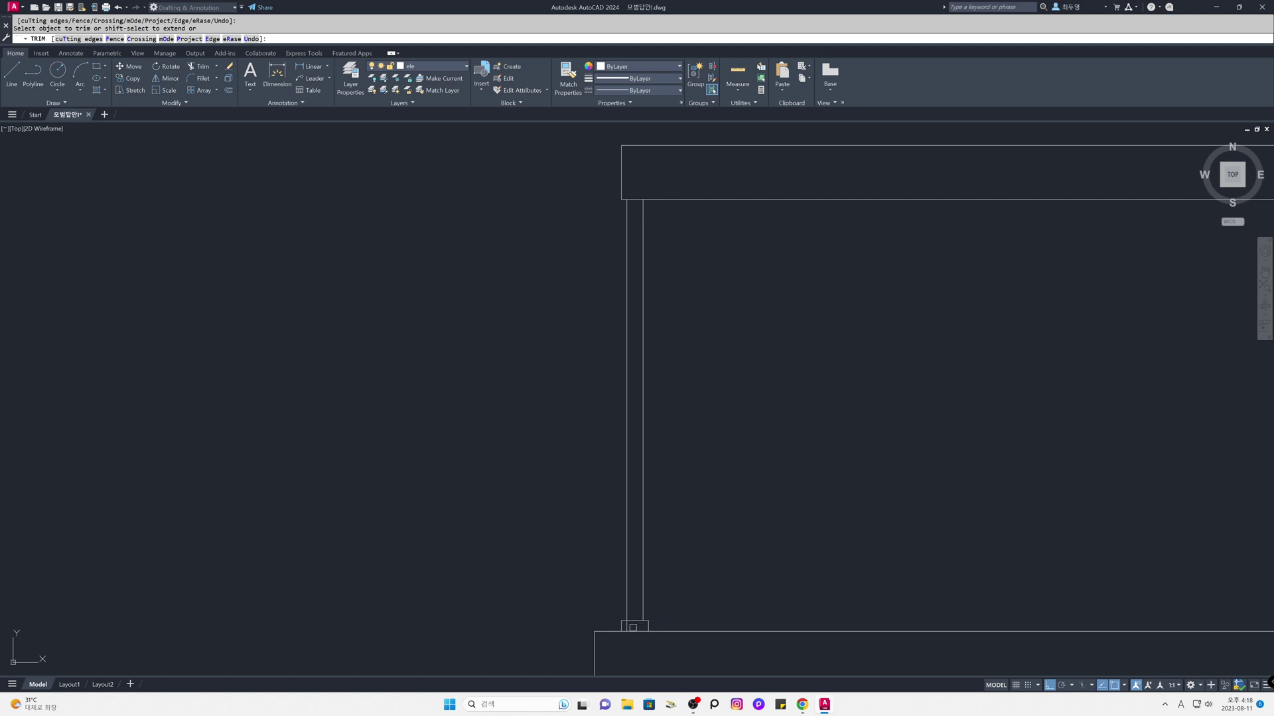
key("Return")
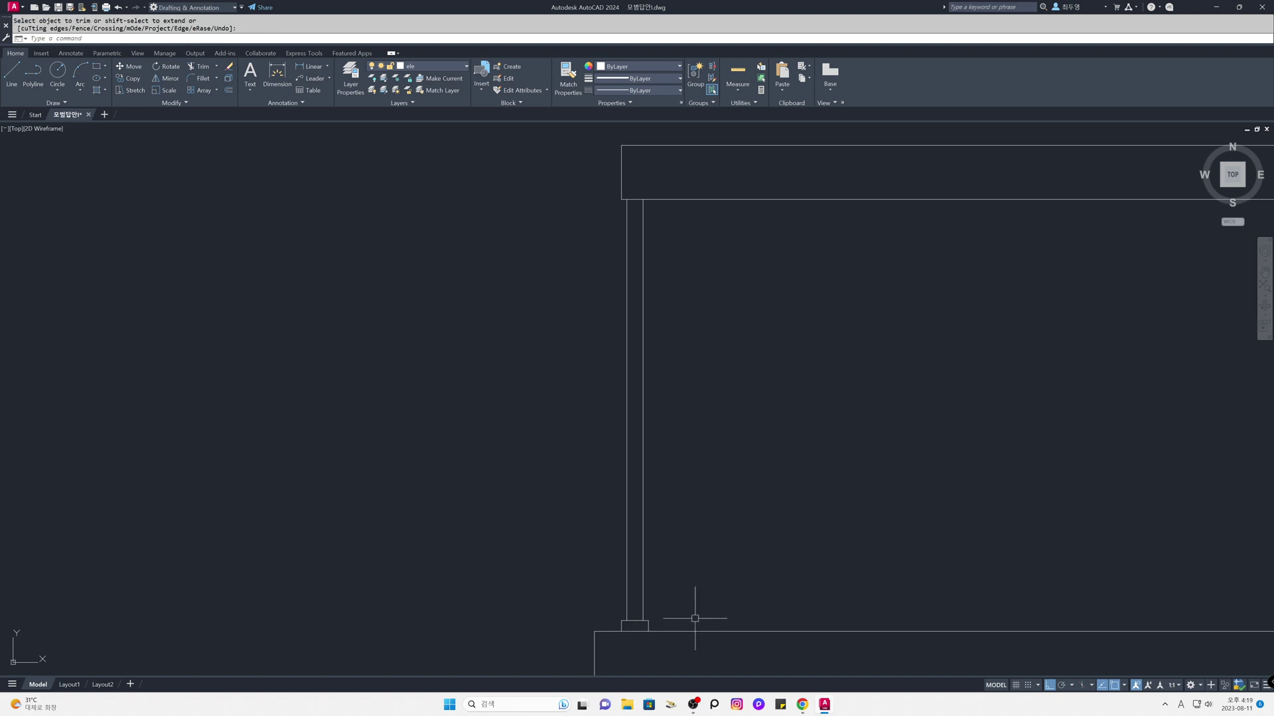
Step: Create a path array of the baluster and its base plate along the handrail's lower line
type("z")
key("Return")
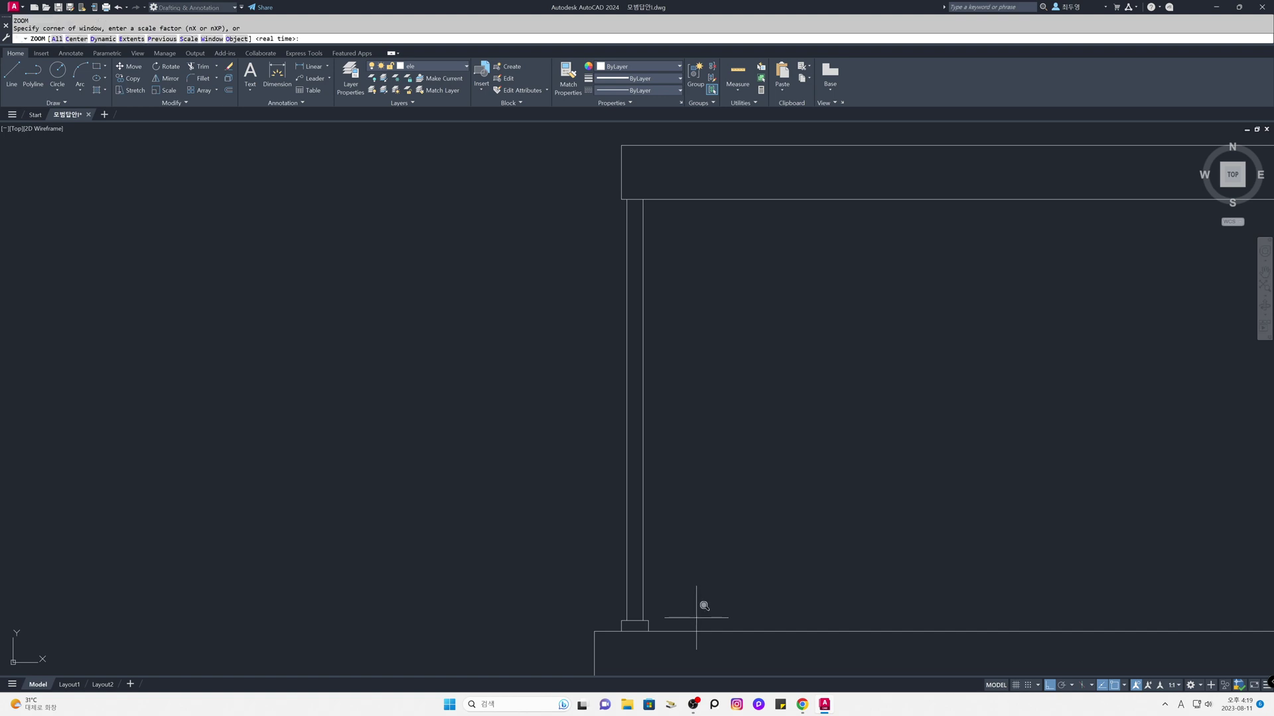
type("p")
key("Return")
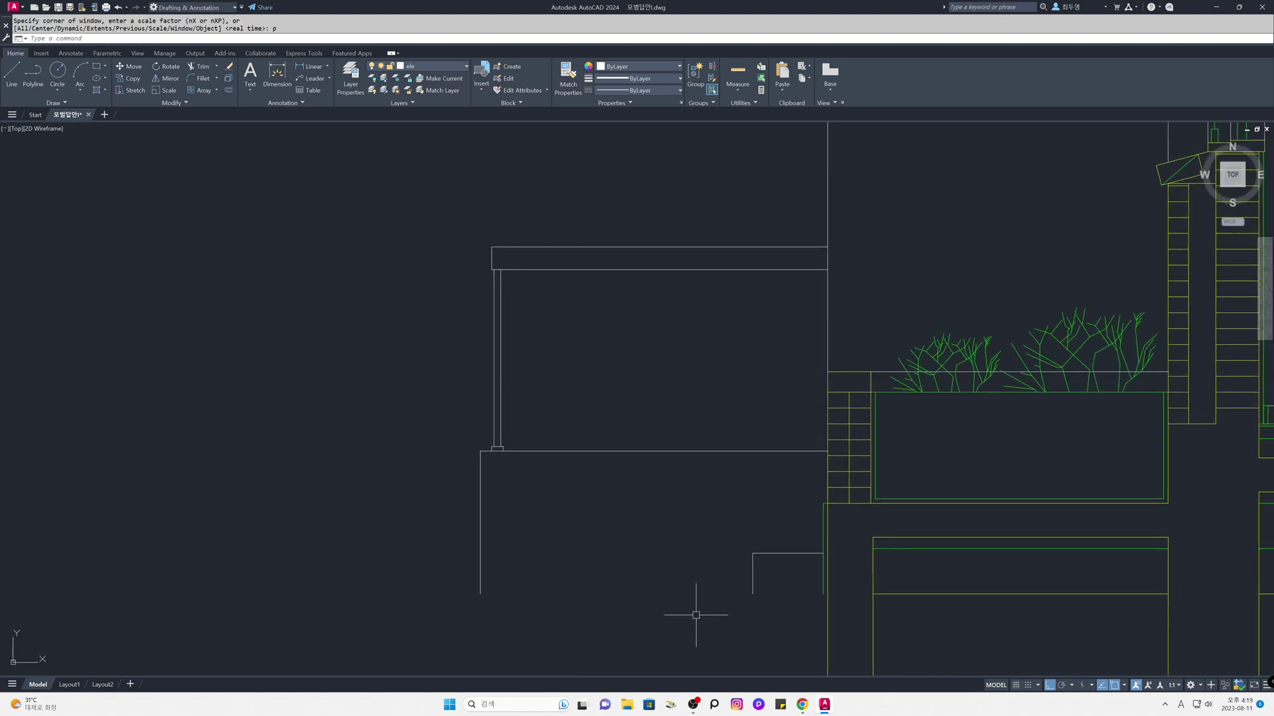
type("ar")
key("Return")
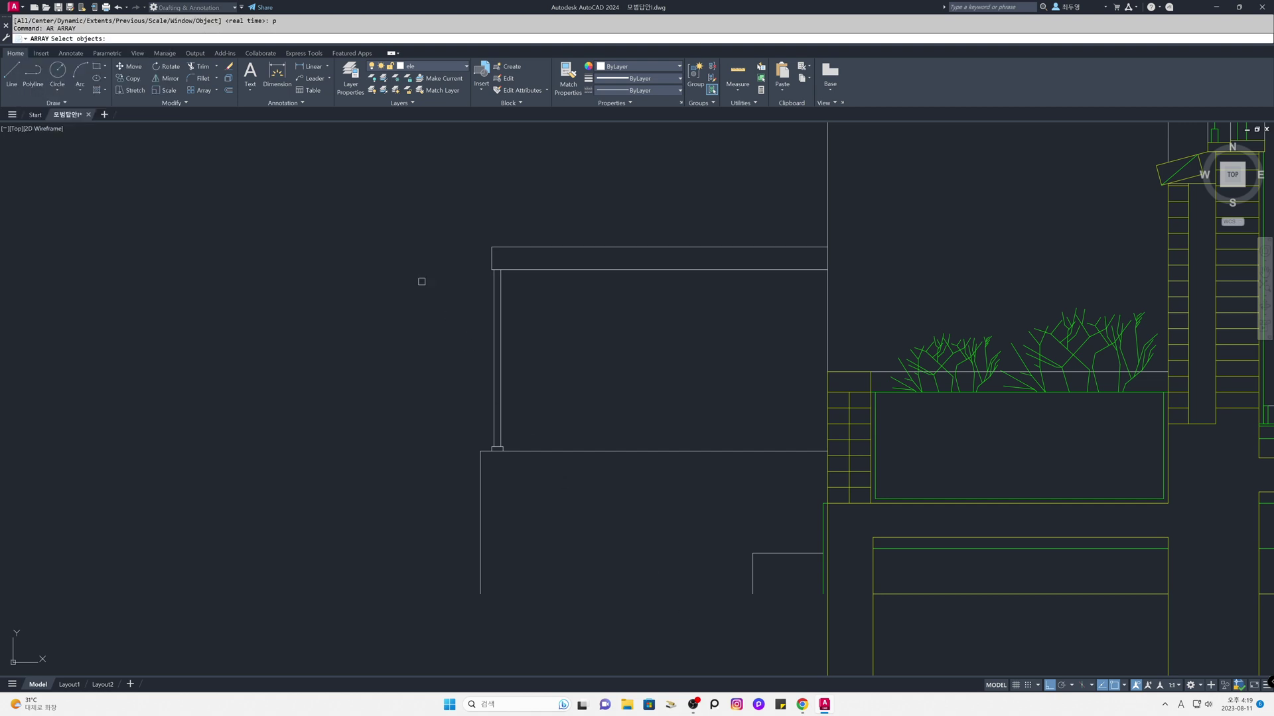
left_click(405, 262)
left_click(575, 466)
key("Return")
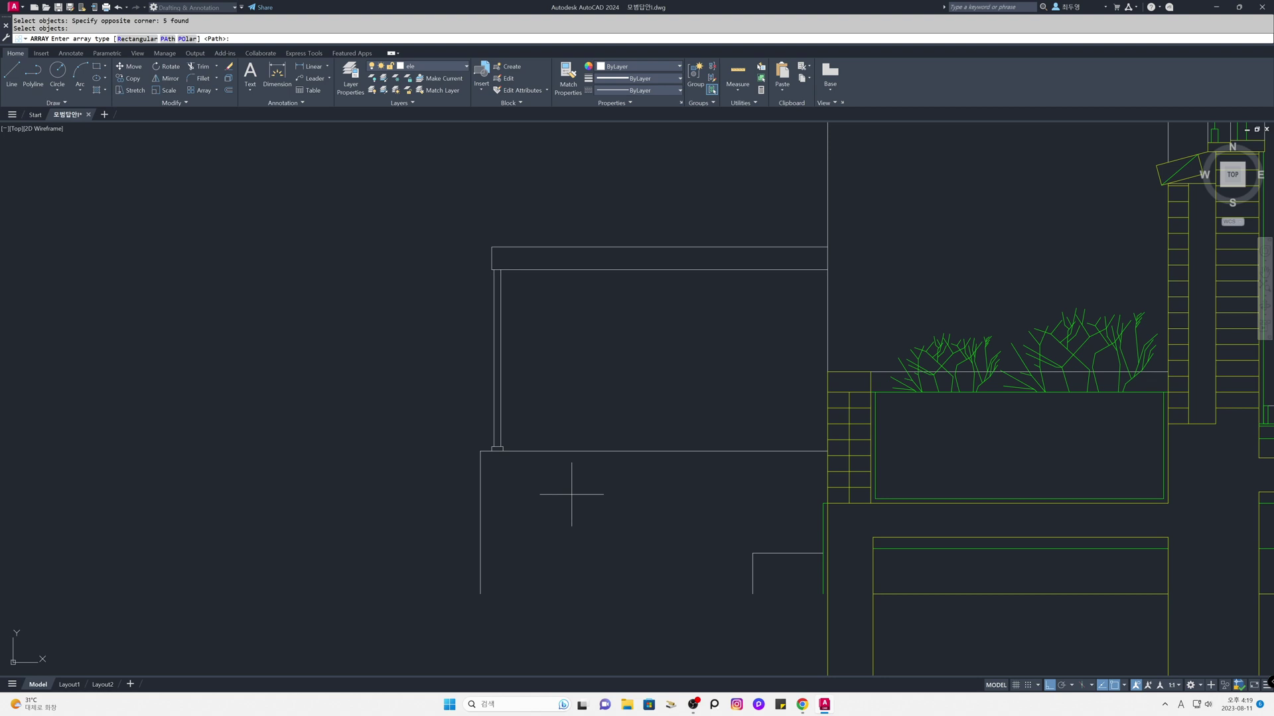
key("Return")
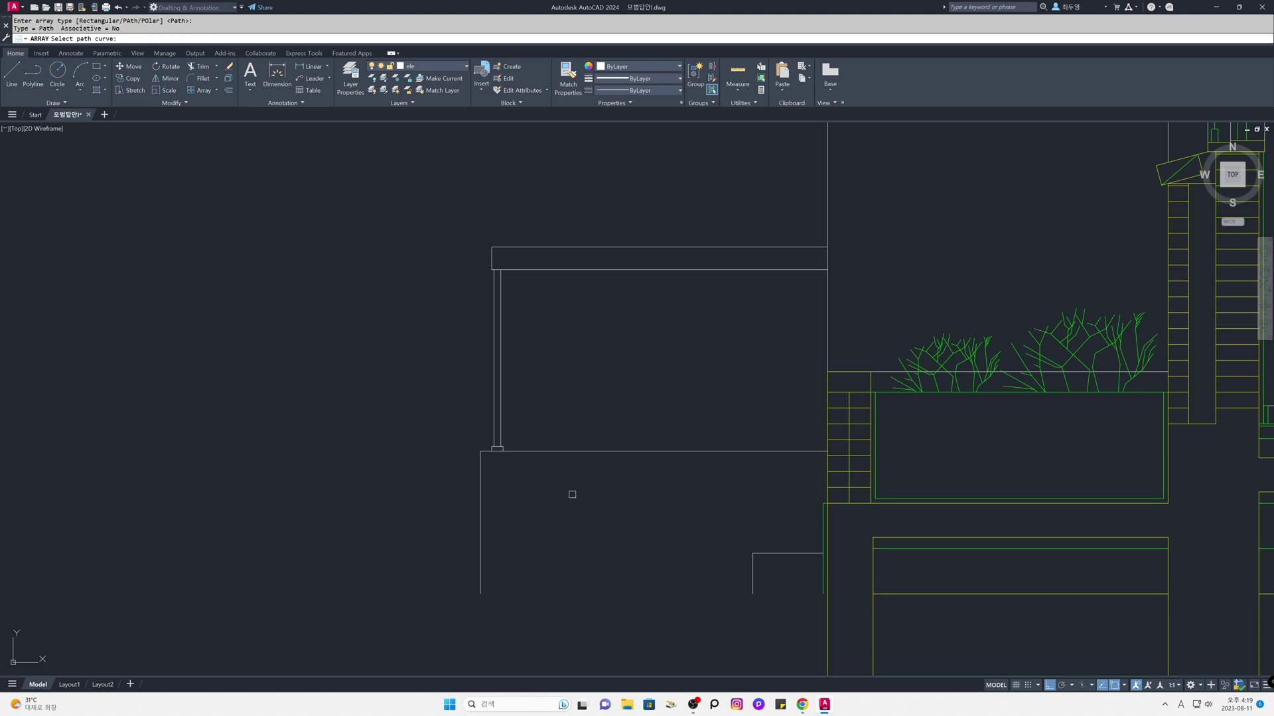
left_click(558, 269)
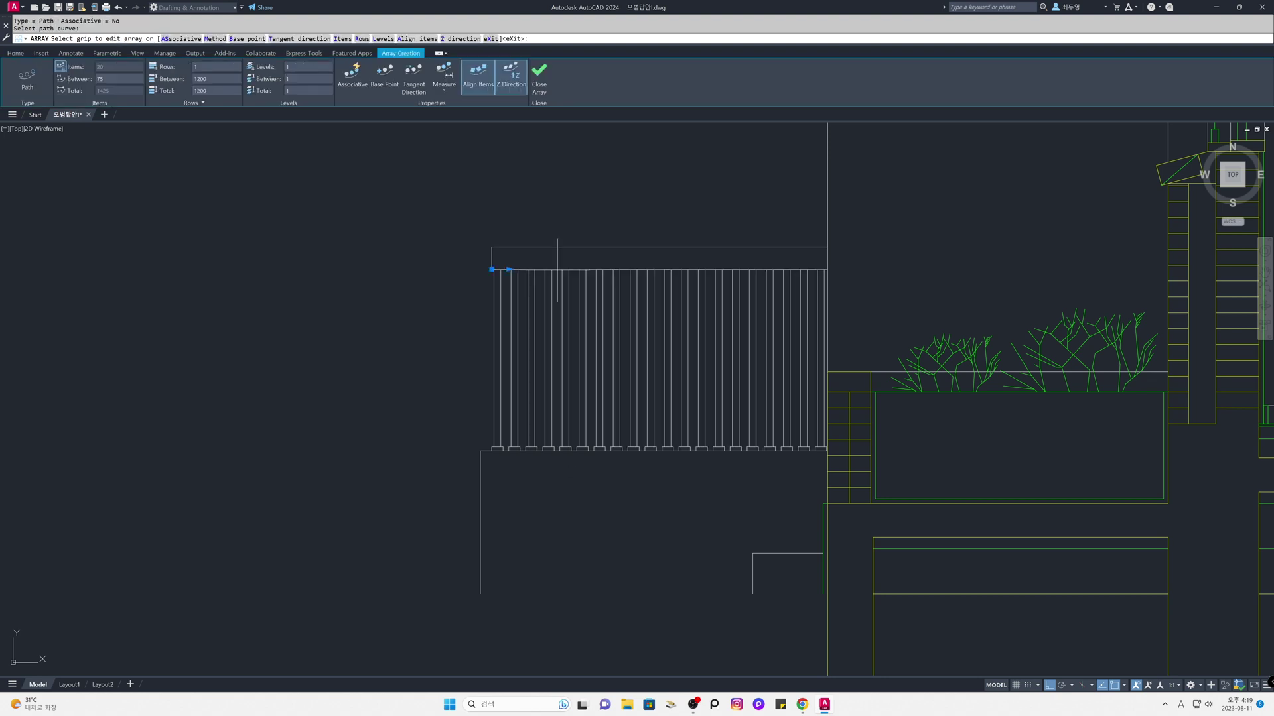
Step: Set the spacing between the arrayed balusters to 300 and finish the array
left_click(116, 78)
key("Return")
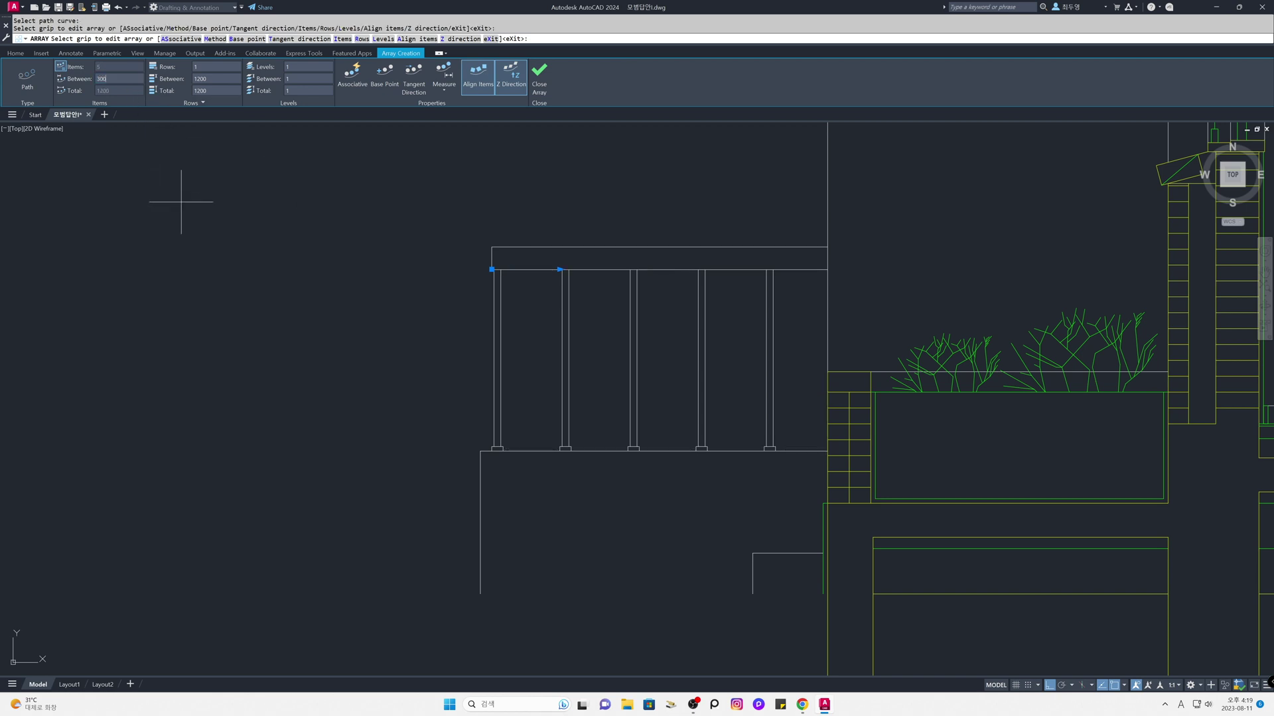
left_click(539, 88)
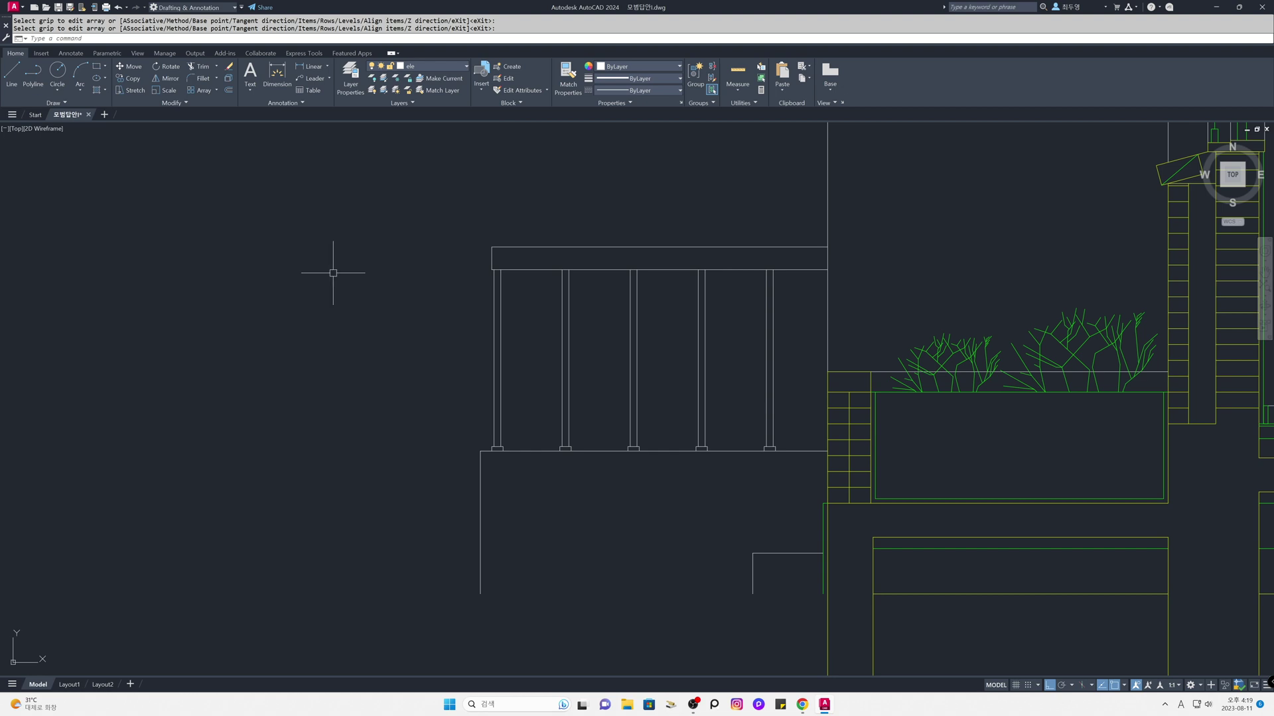
Step: Thaw the cen layer to view the center lines over the section, and freeze it again
type("z")
key("Return")
type("p")
key("Return")
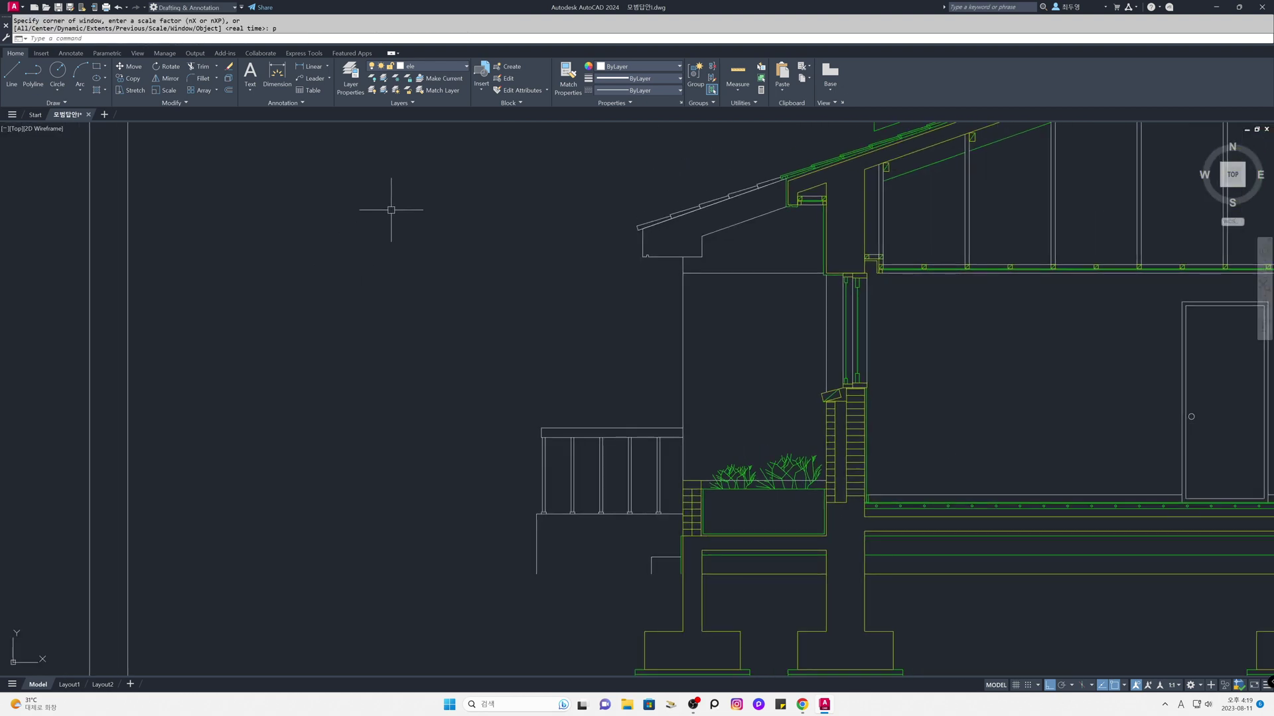
left_click(414, 66)
left_click(383, 89)
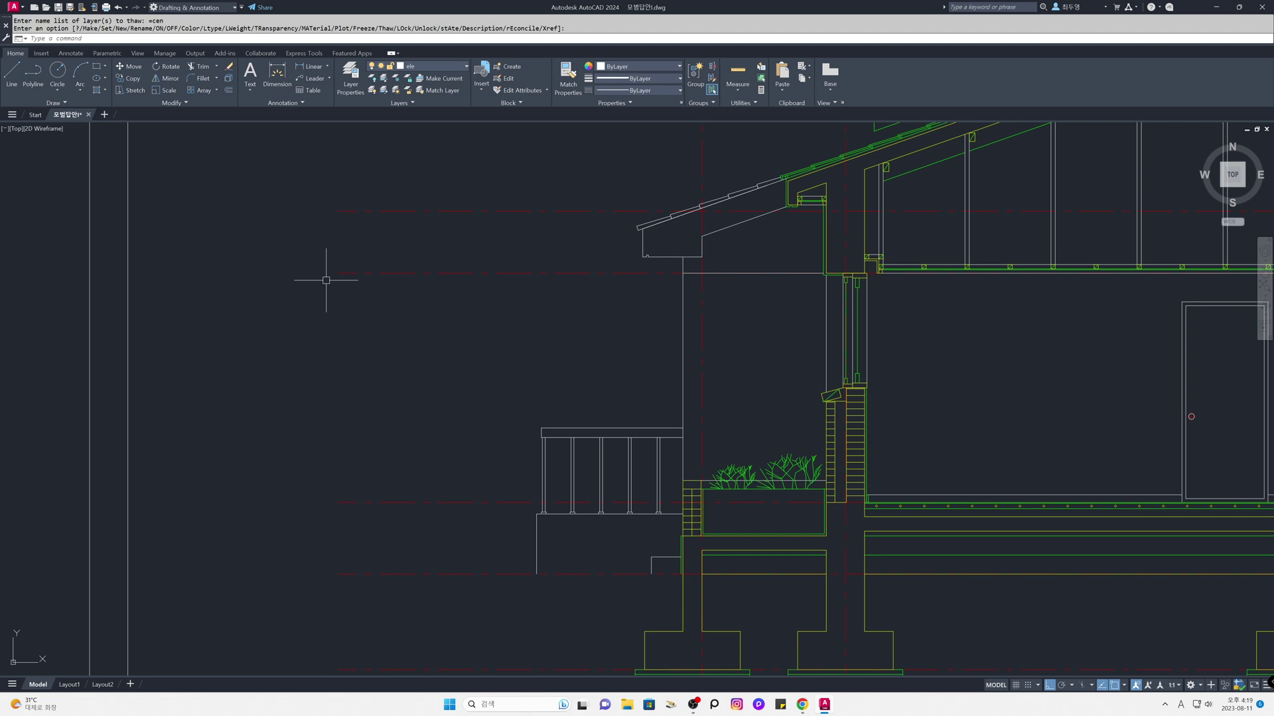
left_click(448, 67)
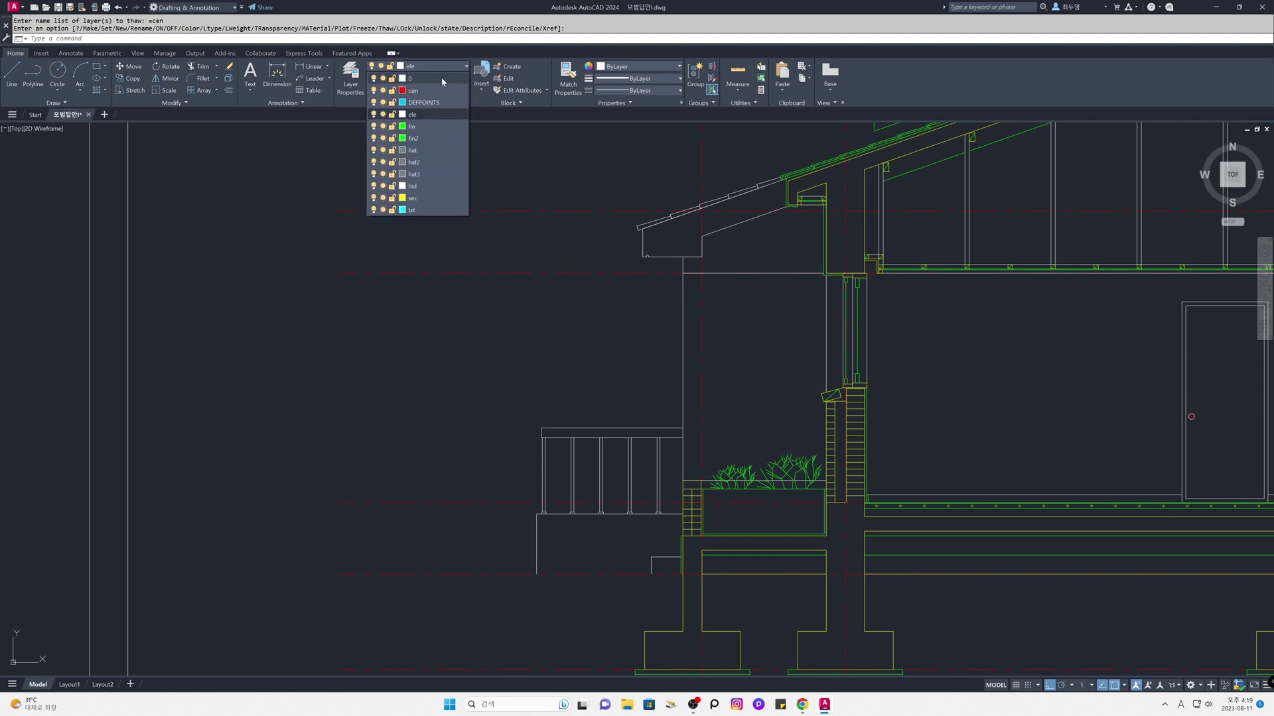
left_click(383, 90)
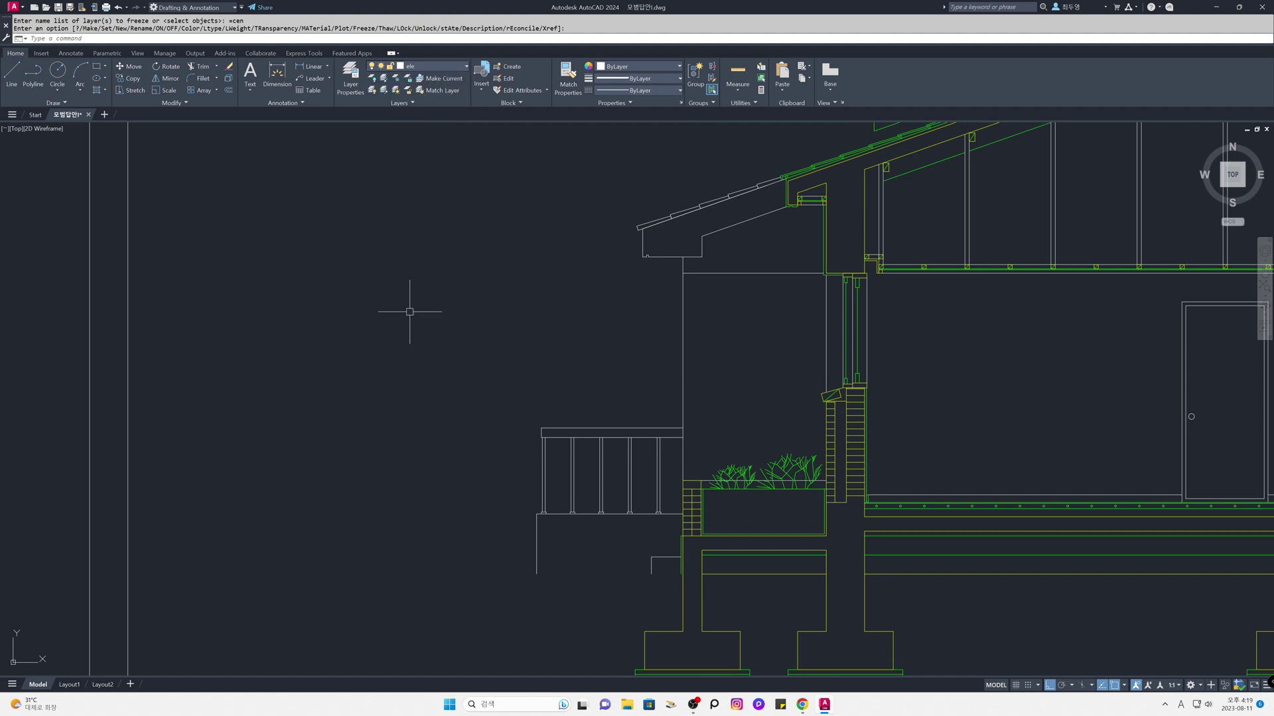
Step: Draw a 200 by 200 rectangle in the empty space just outside the roof eave for the gutter
type("rec")
key("Return")
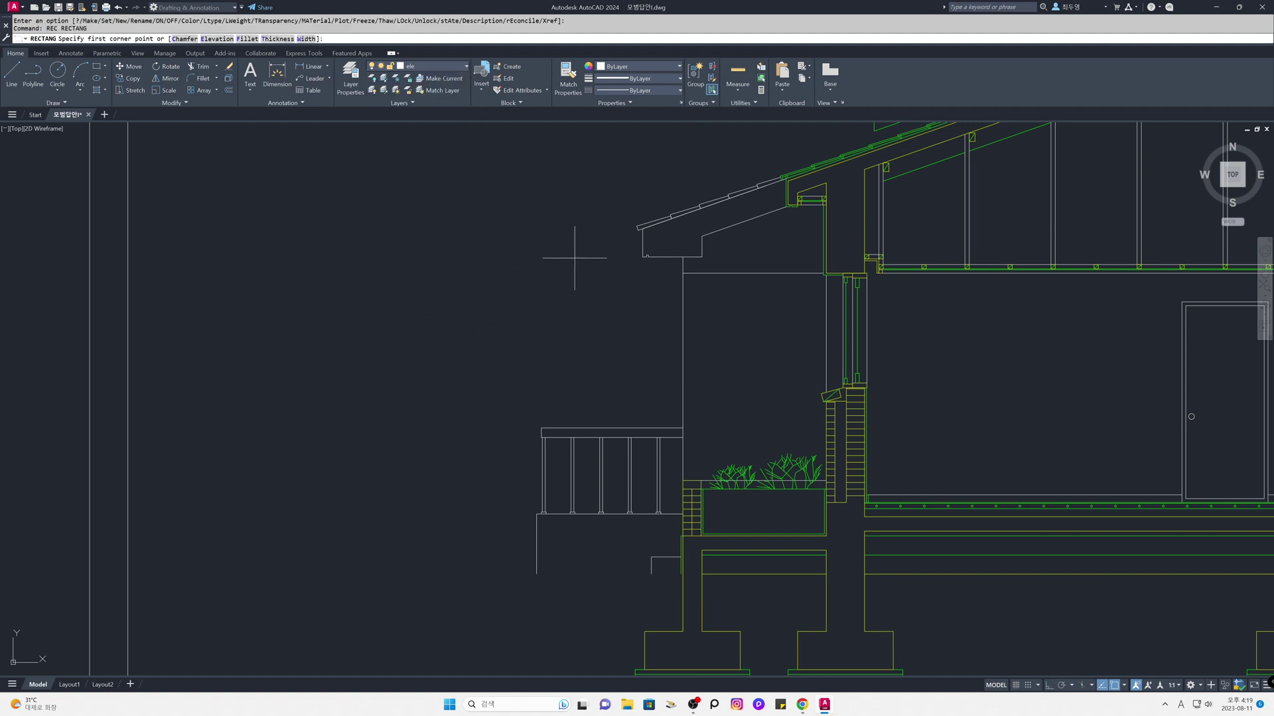
left_click(580, 257)
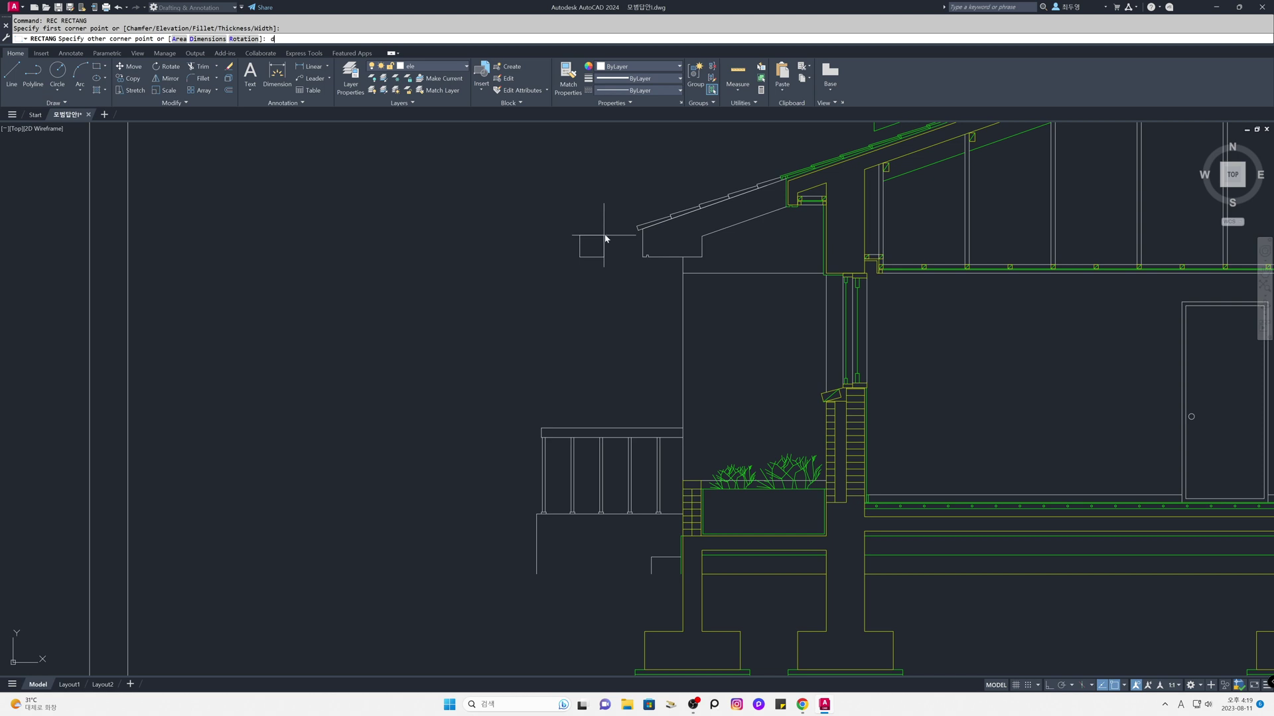
type("d")
key("Return")
type("200")
key("Return")
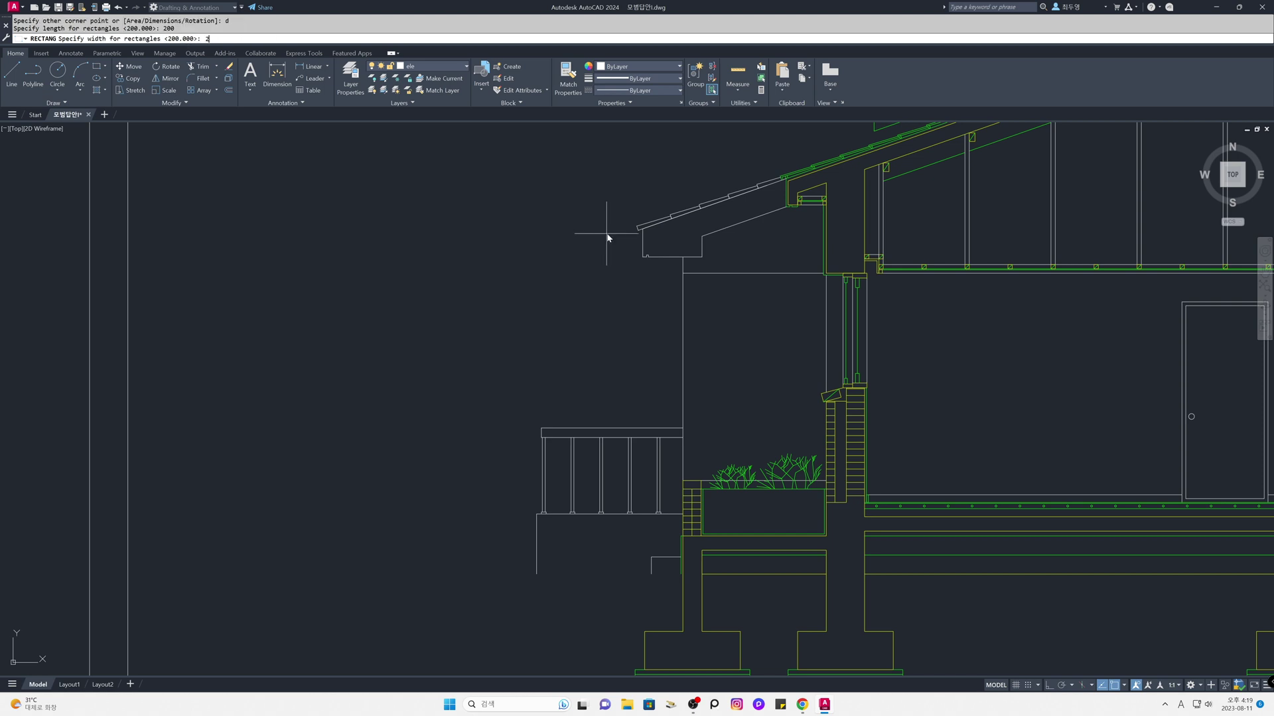
key("Return")
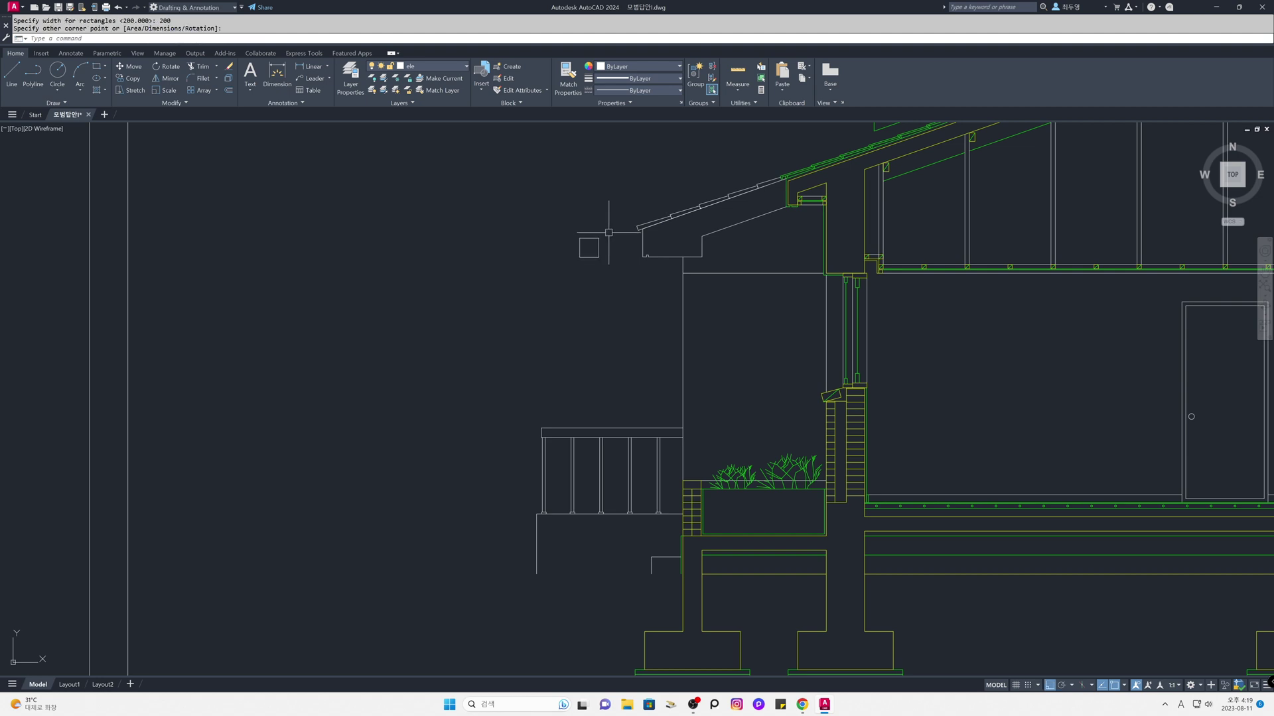
left_click(608, 232)
Step: Measure the top and outer sides of the new square beside the eave
type("z")
key("Return")
left_click(545, 168)
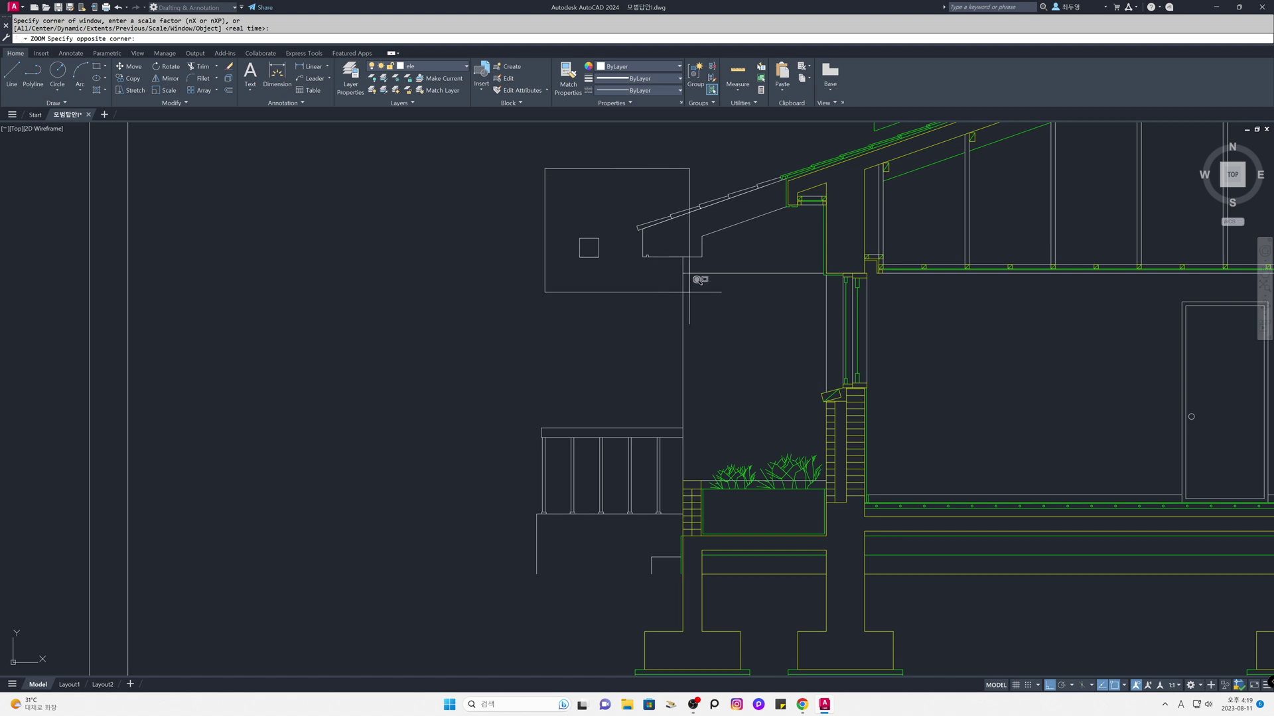
left_click(759, 326)
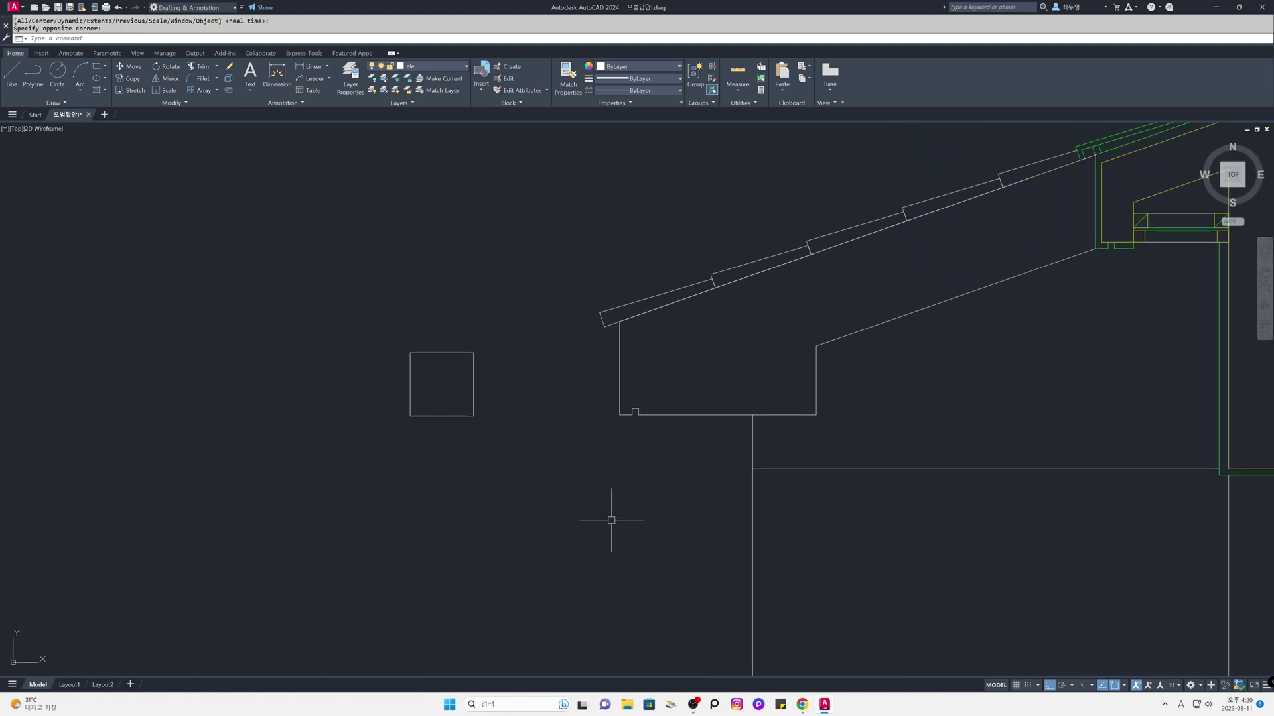
type("di")
key("Return")
left_click(410, 352)
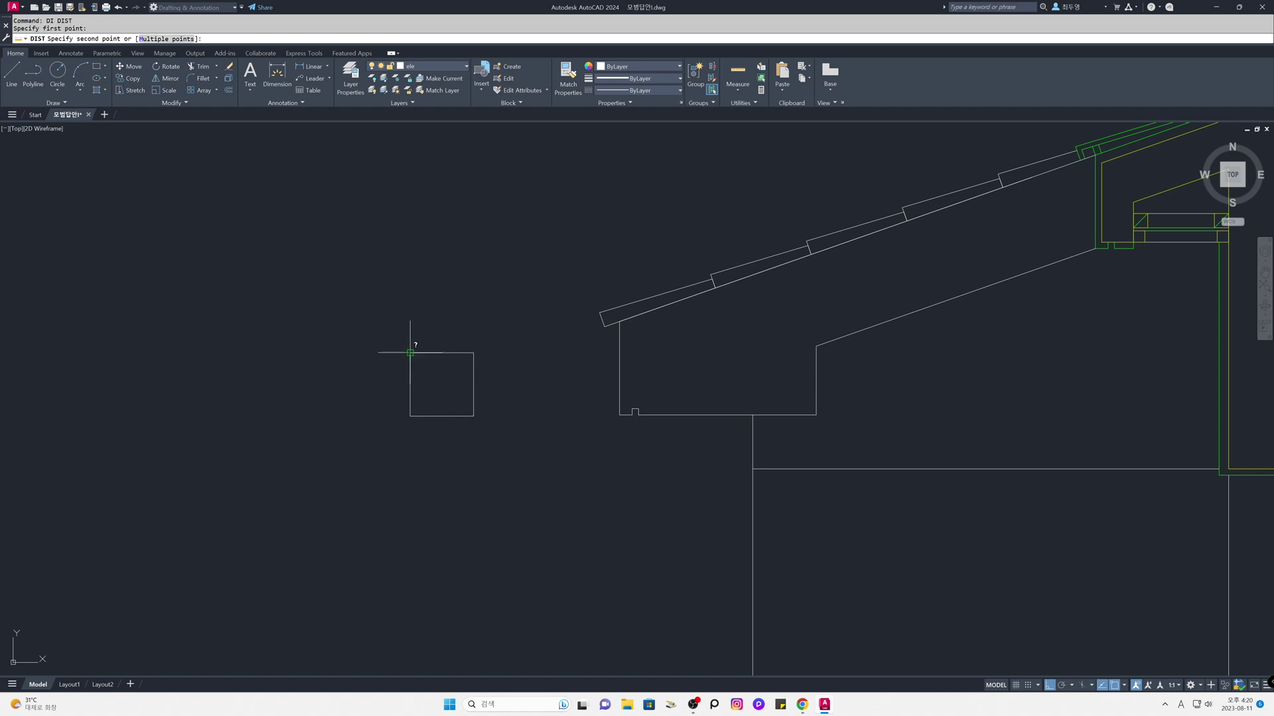
left_click(472, 352)
key("Return")
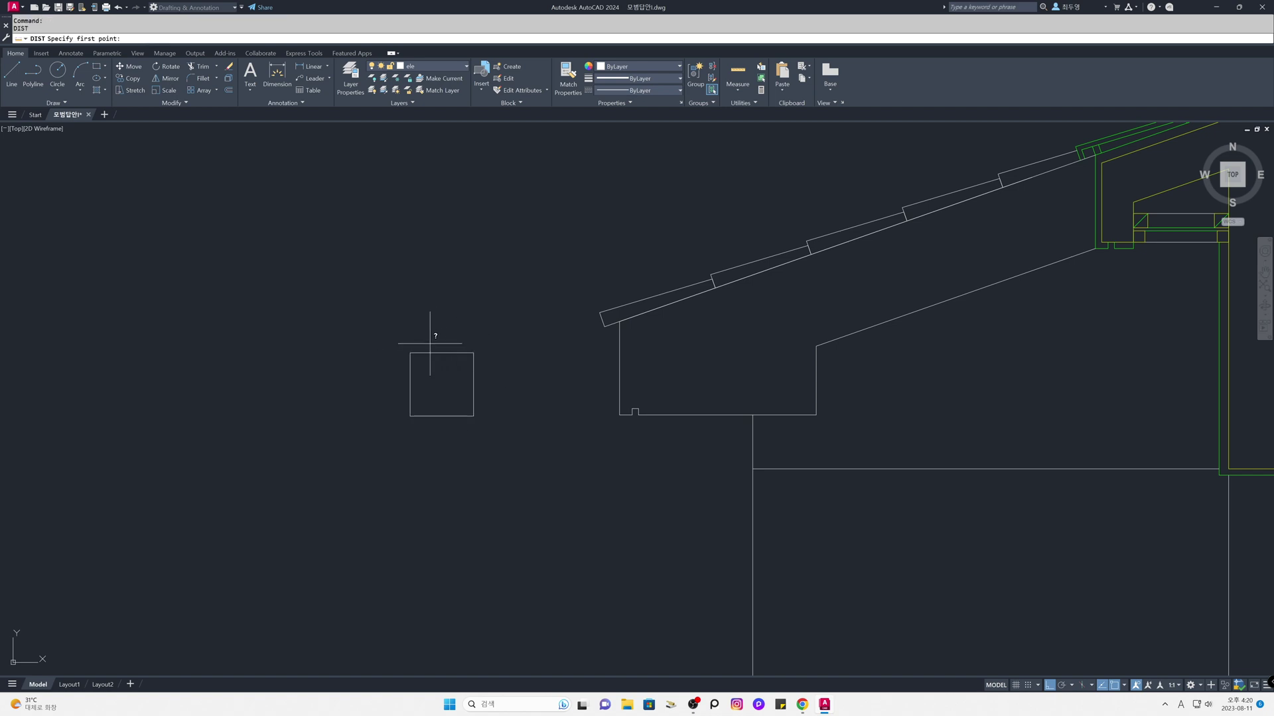
left_click(410, 352)
left_click(410, 416)
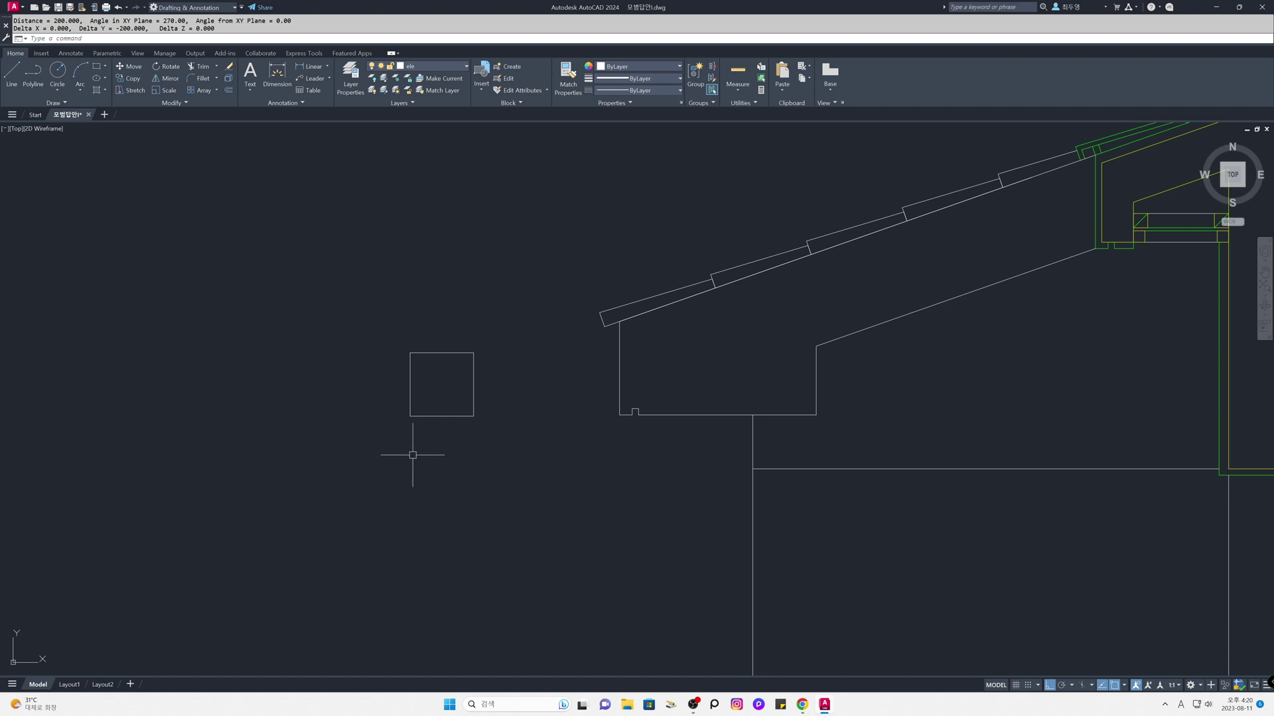
Step: Move the square by its upper inner corner to the top end of the eave's vertical fascia line
type("m")
key("Return")
left_click(437, 416)
key("Return")
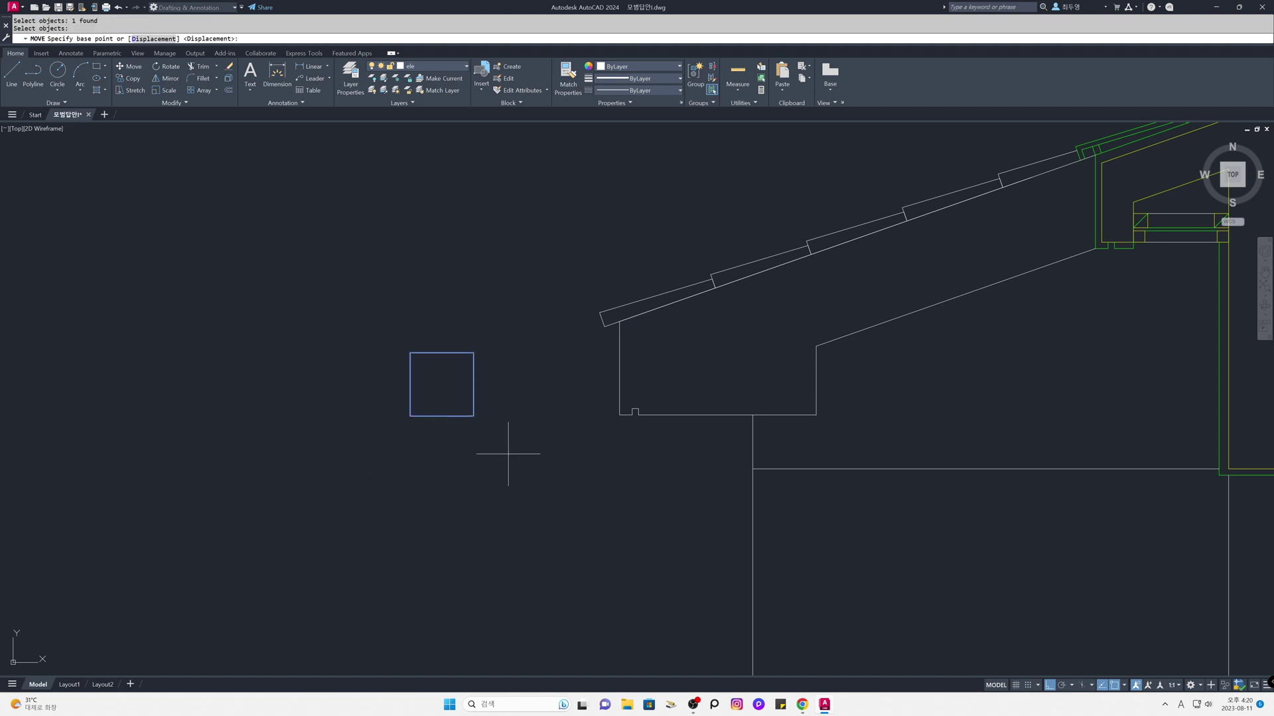
left_click(474, 353)
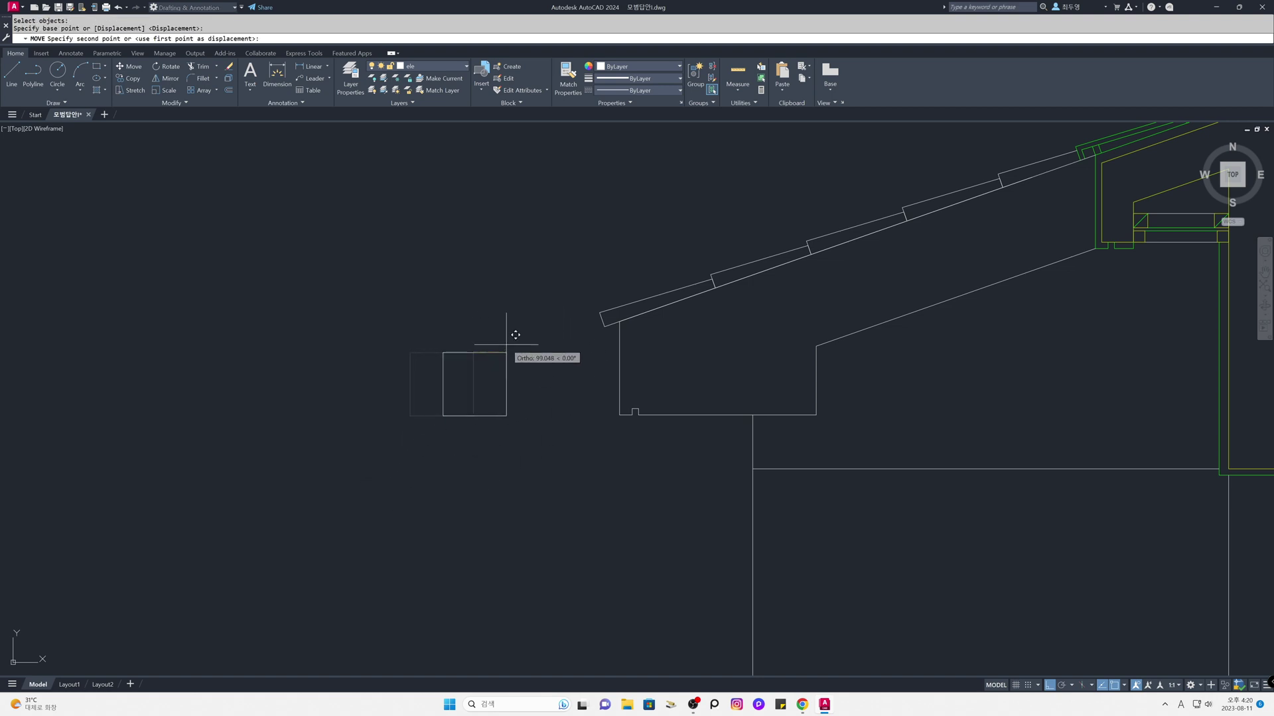
left_click(619, 322)
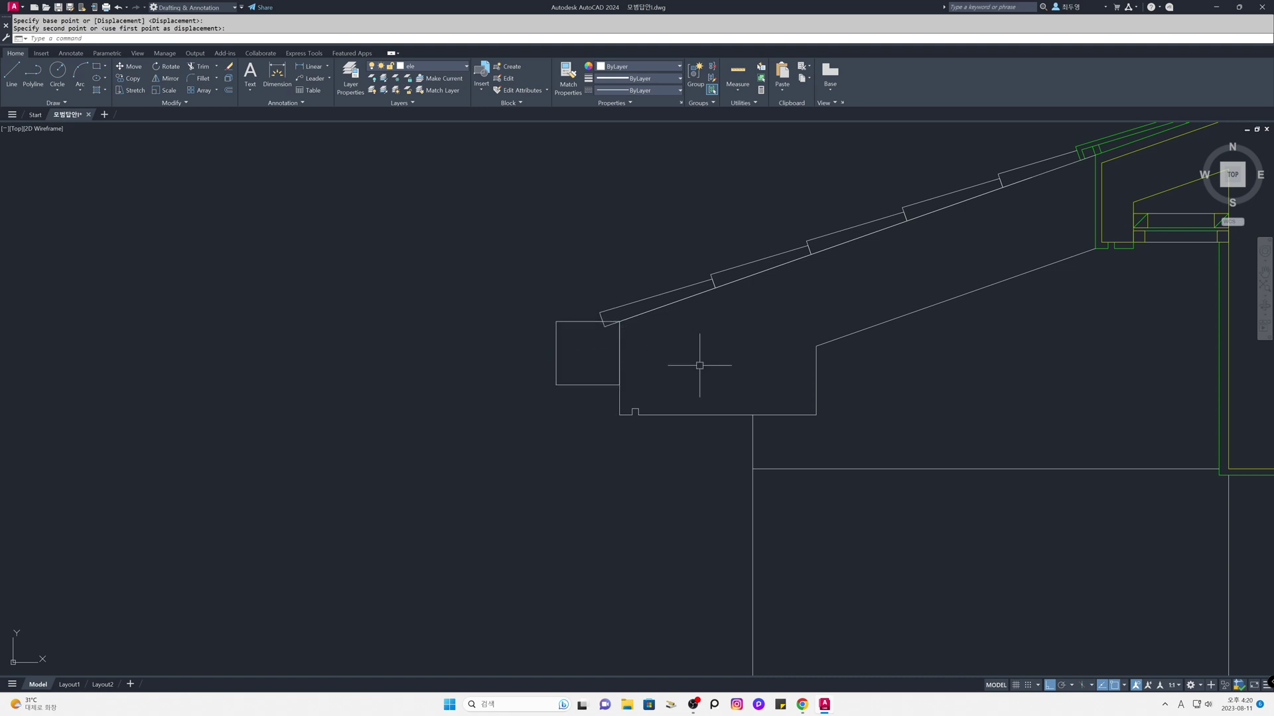
Step: Move the square down along the fascia so its top edge meets the lower corner of the end roof tile
key("Return")
type("p")
key("Return")
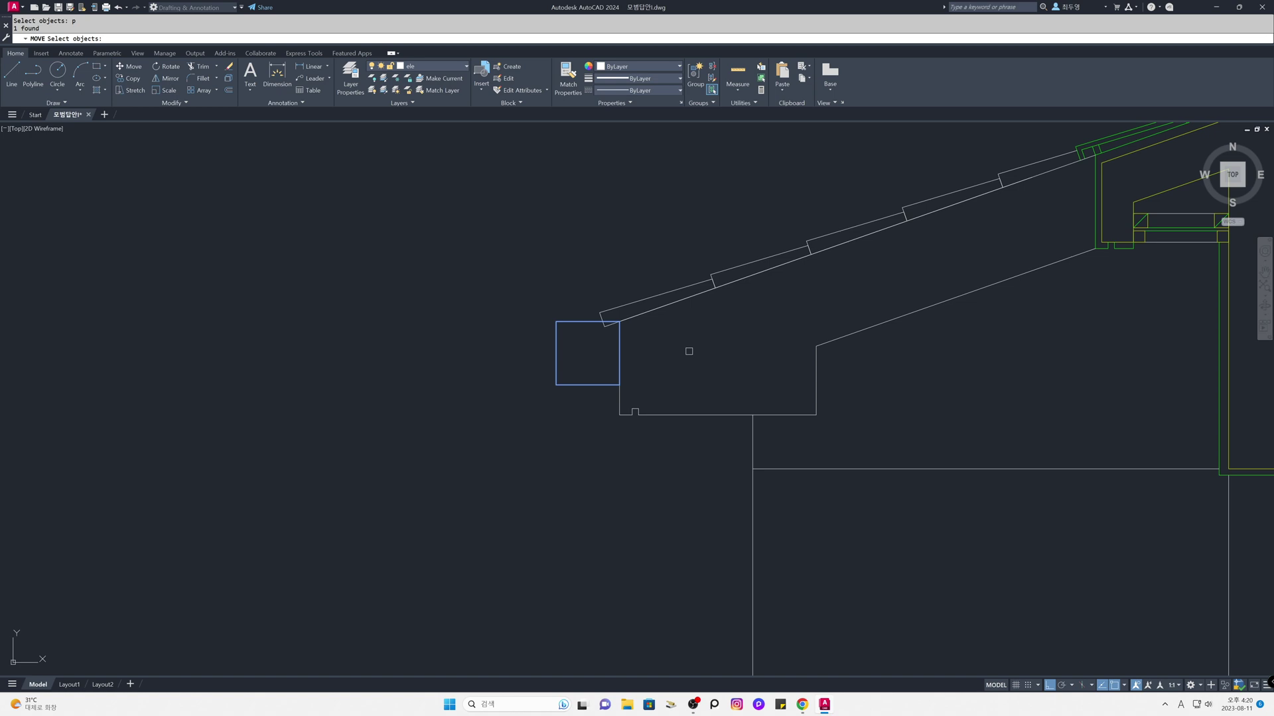
key("Return")
left_click(619, 321)
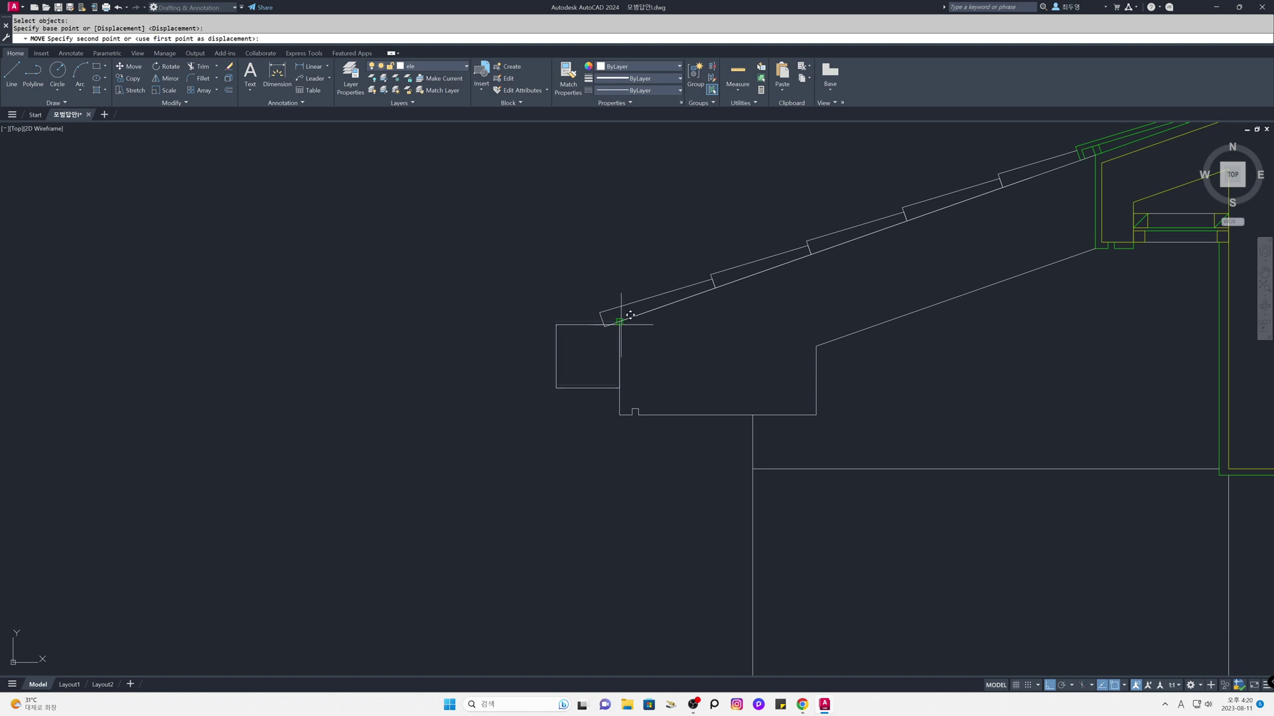
left_click(619, 326)
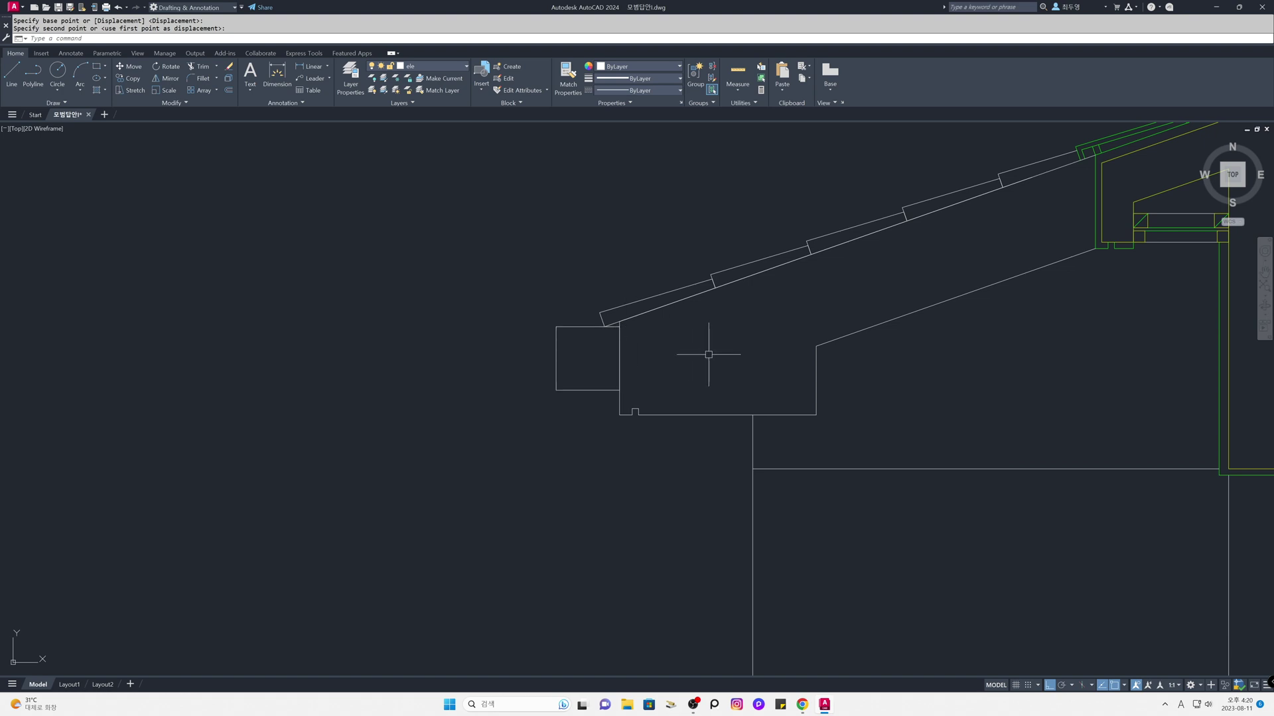
Step: Offset the eave's vertical fascia line and the wall line below it 50 outward for the downpipe
type("o")
key("Return")
type("50")
key("Return")
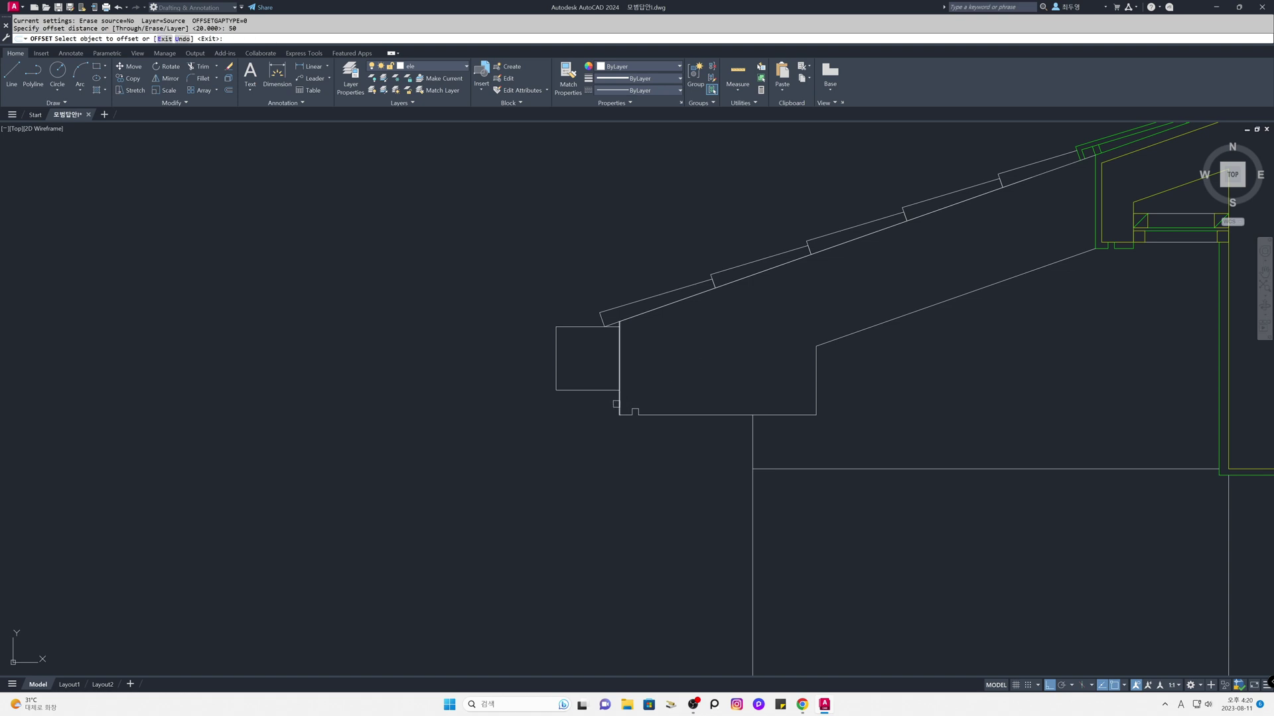
left_click(617, 404)
left_click(569, 407)
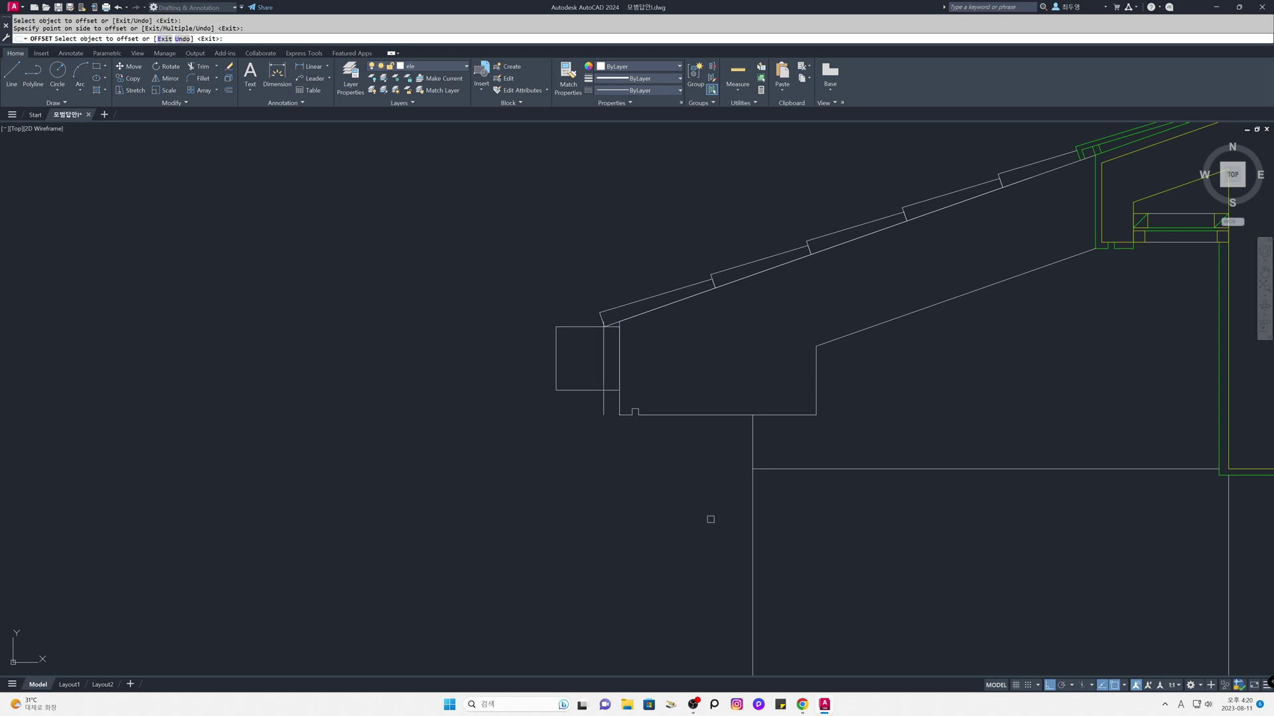
left_click(753, 525)
left_click(602, 511)
key("Return")
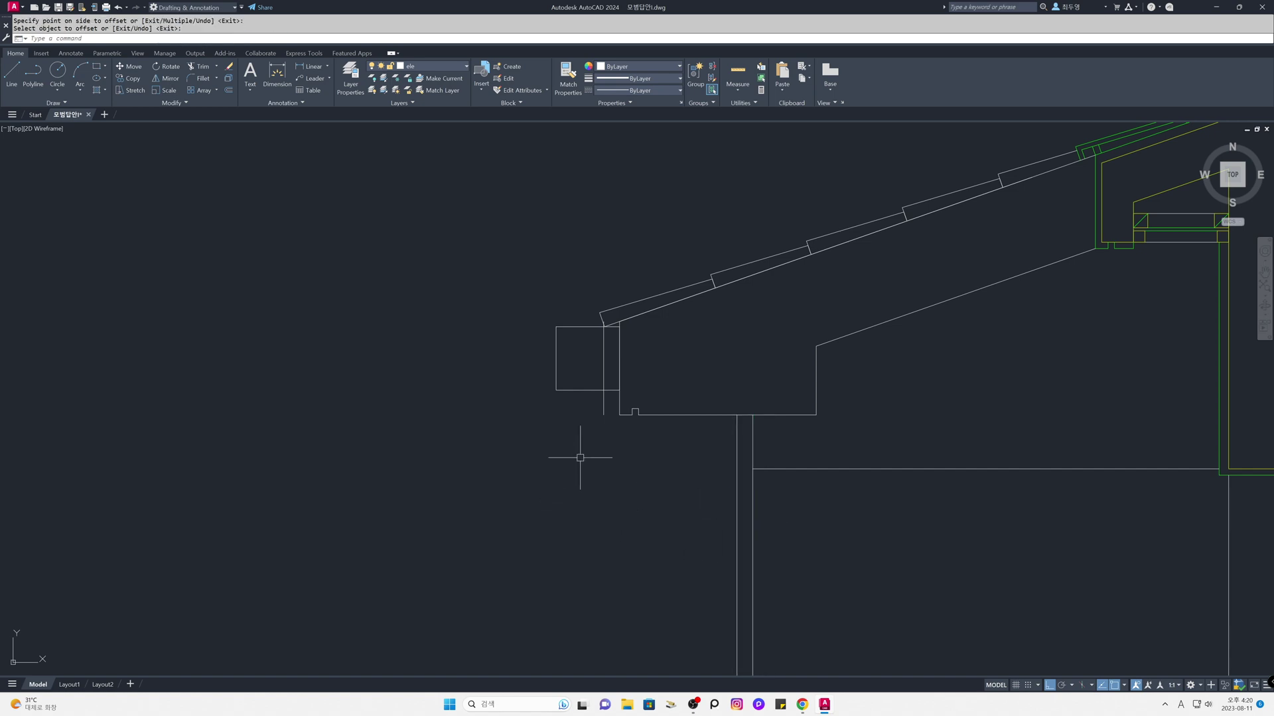
key("Escape")
Step: Shorten the offset fascia line so its upper end starts at the square's bottom edge
left_click(604, 358)
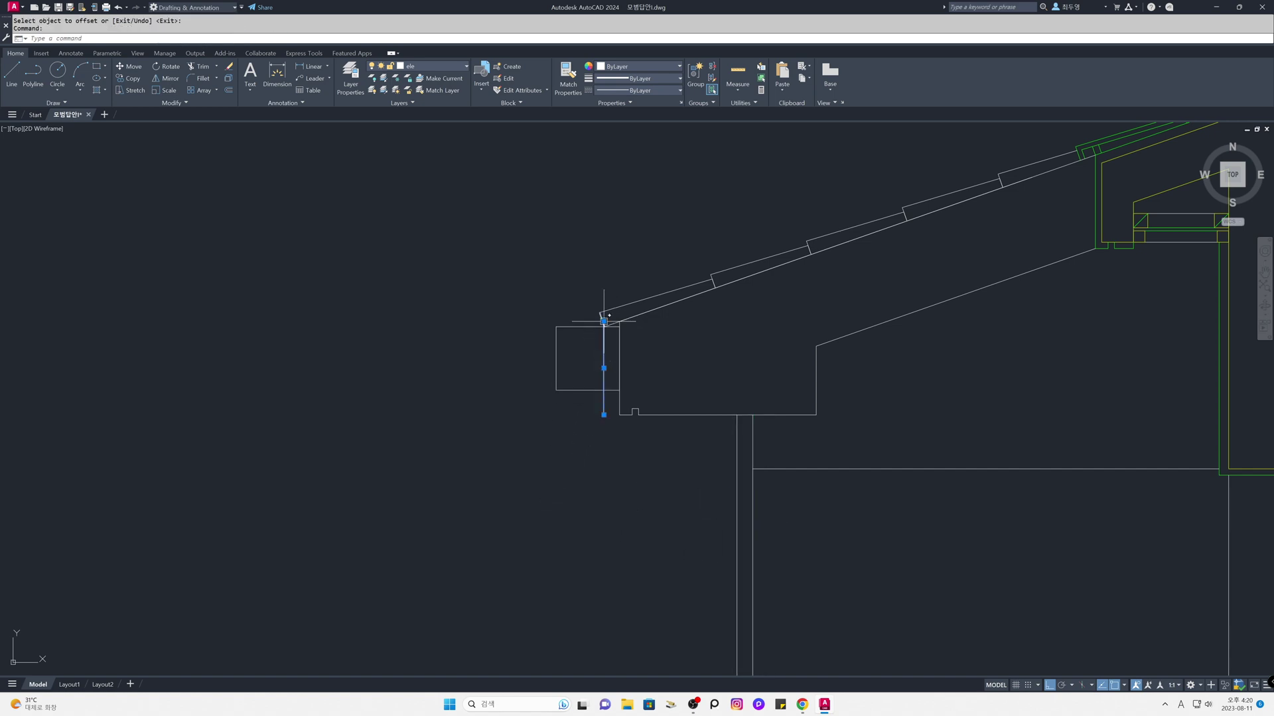
left_click(604, 322)
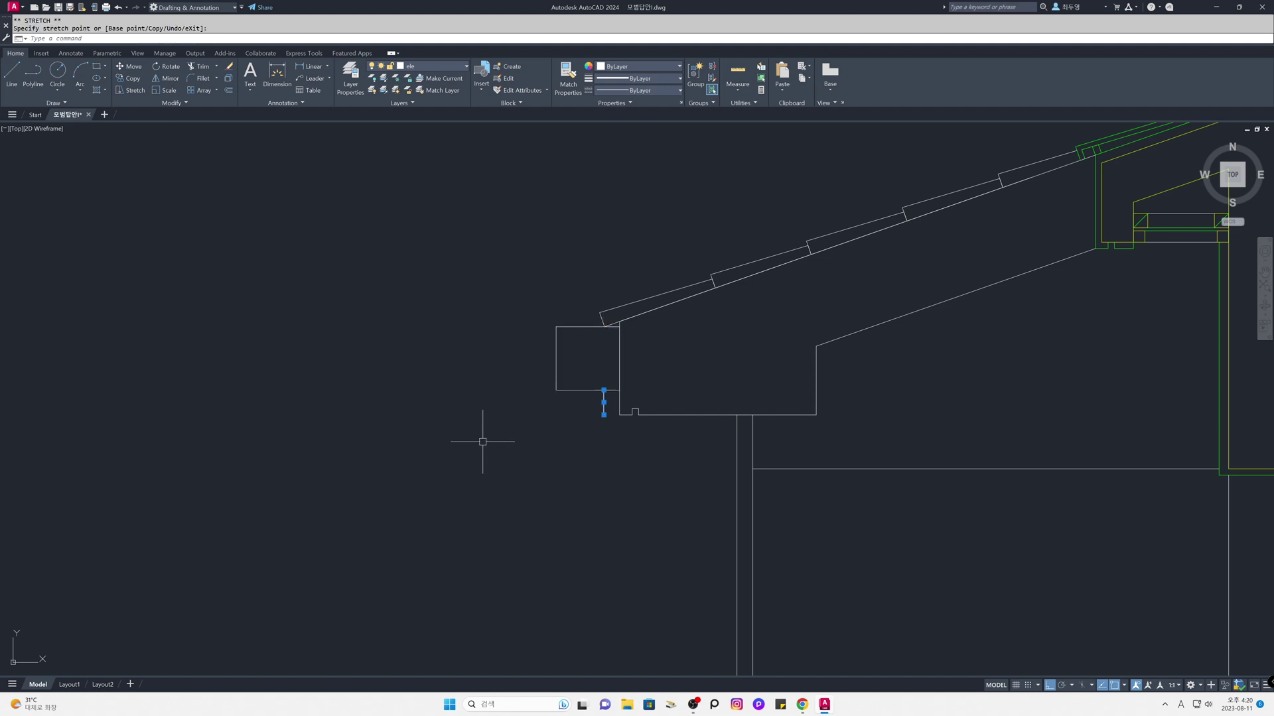
key("Escape")
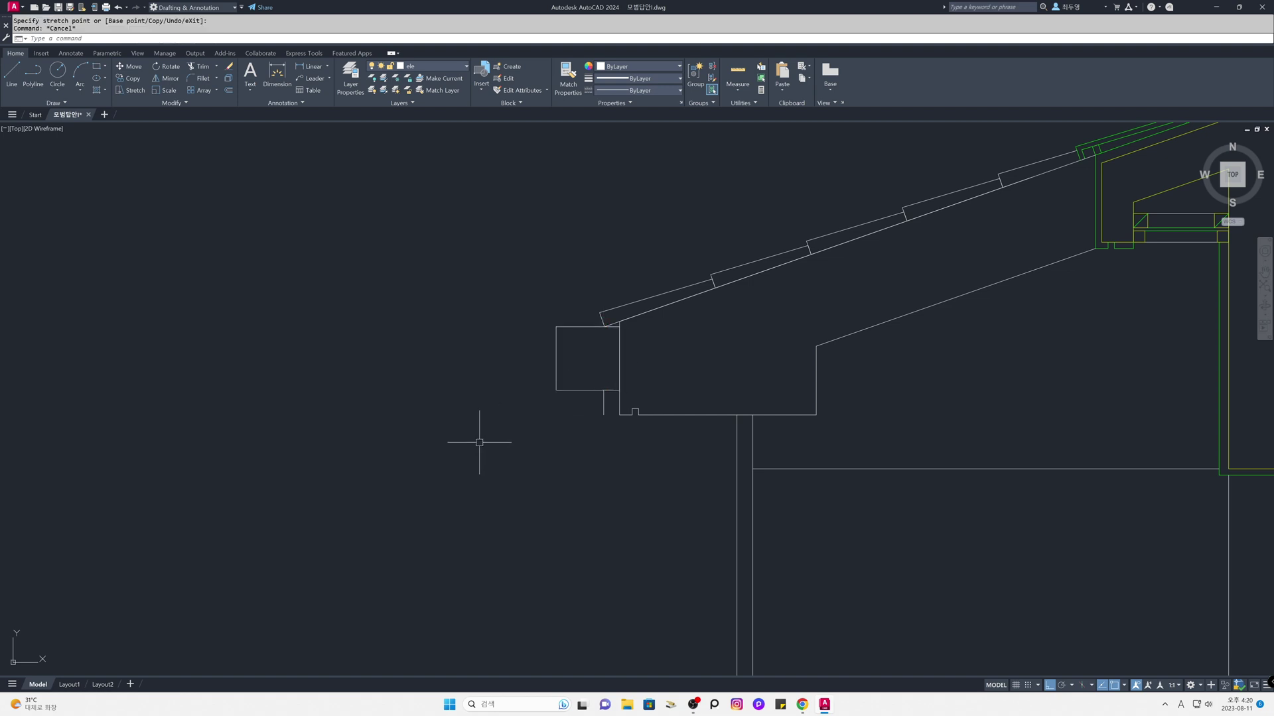
Step: Draw a construction line at 150 degrees through the lower end of the offset fascia line
type("xl")
key("Return")
type("a")
key("Return")
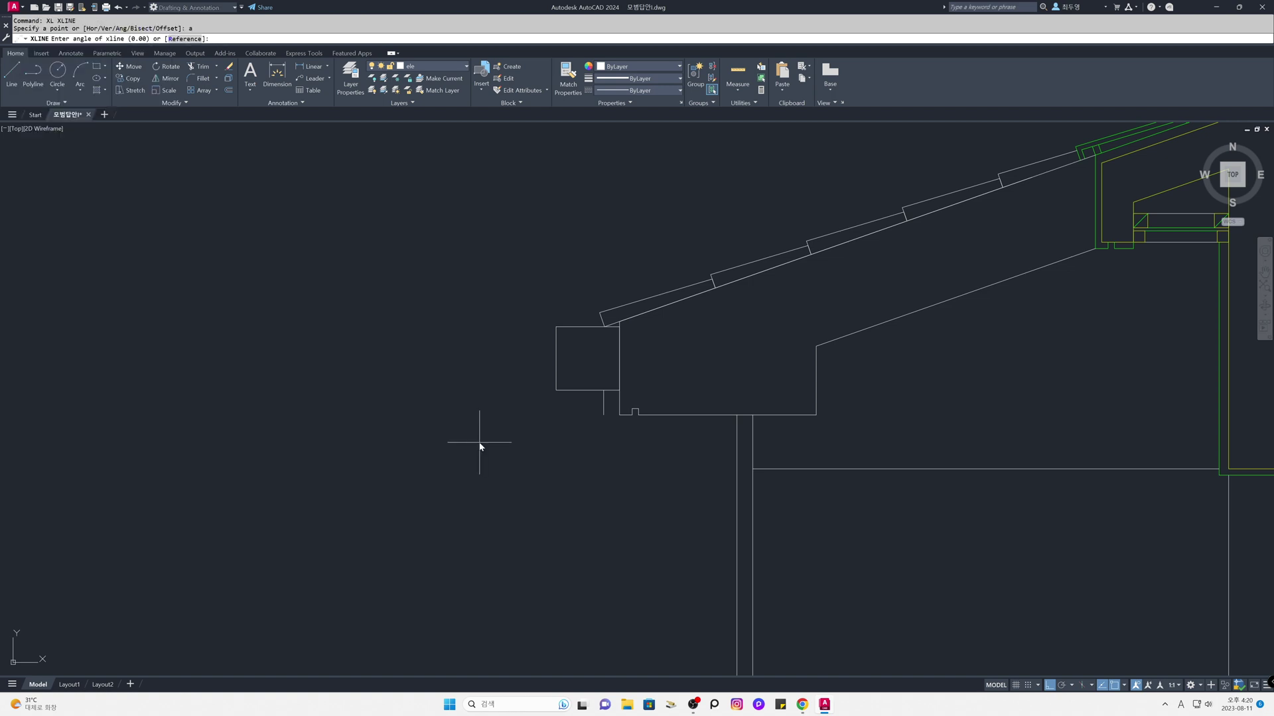
key("Return")
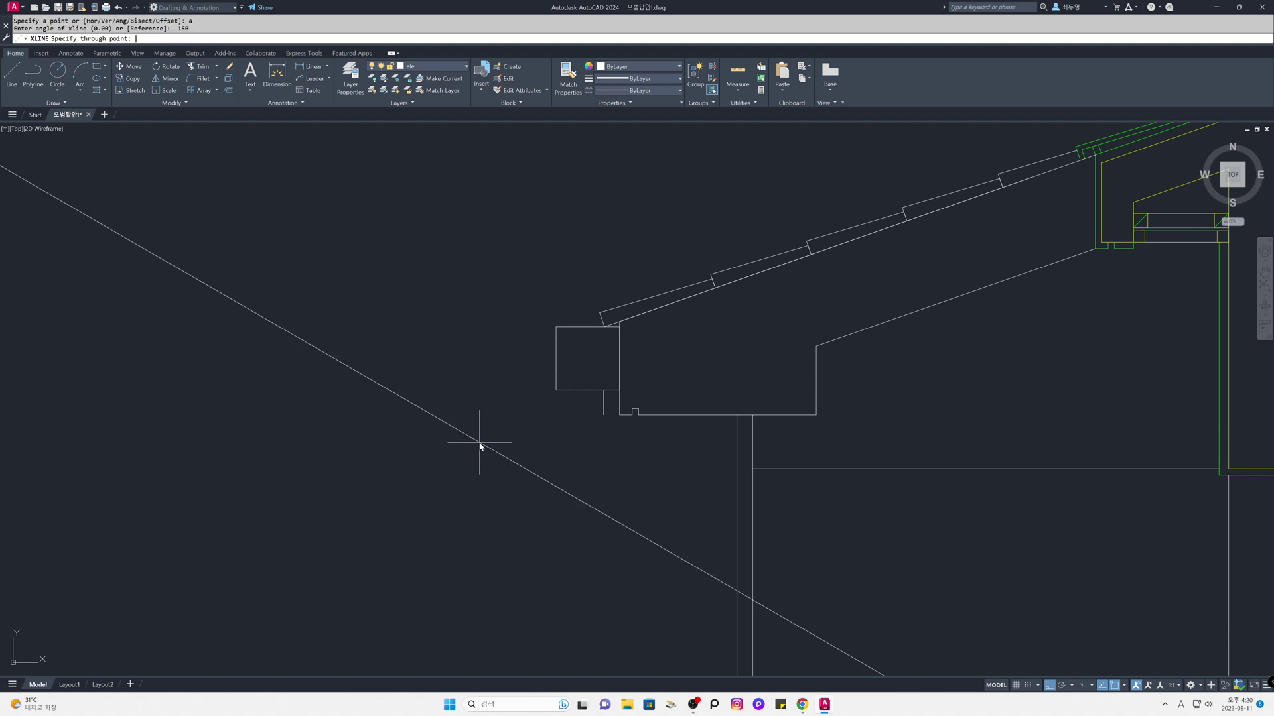
left_click(603, 411)
key("Return")
Step: Fillet the sloped construction line with the short offset fascia line and the offset wall line into sharp corners
type("f")
key("Return")
type("m")
key("Return")
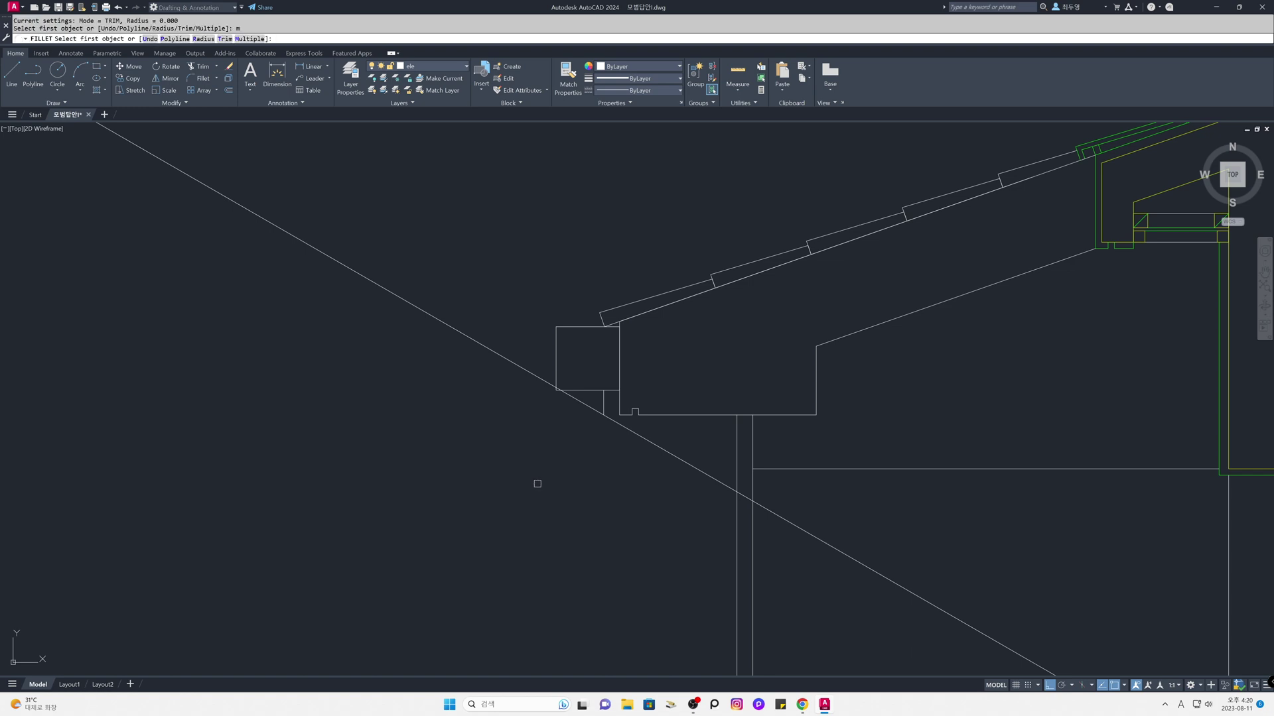
left_click(604, 409)
left_click(612, 419)
left_click(711, 478)
left_click(735, 514)
key("Return")
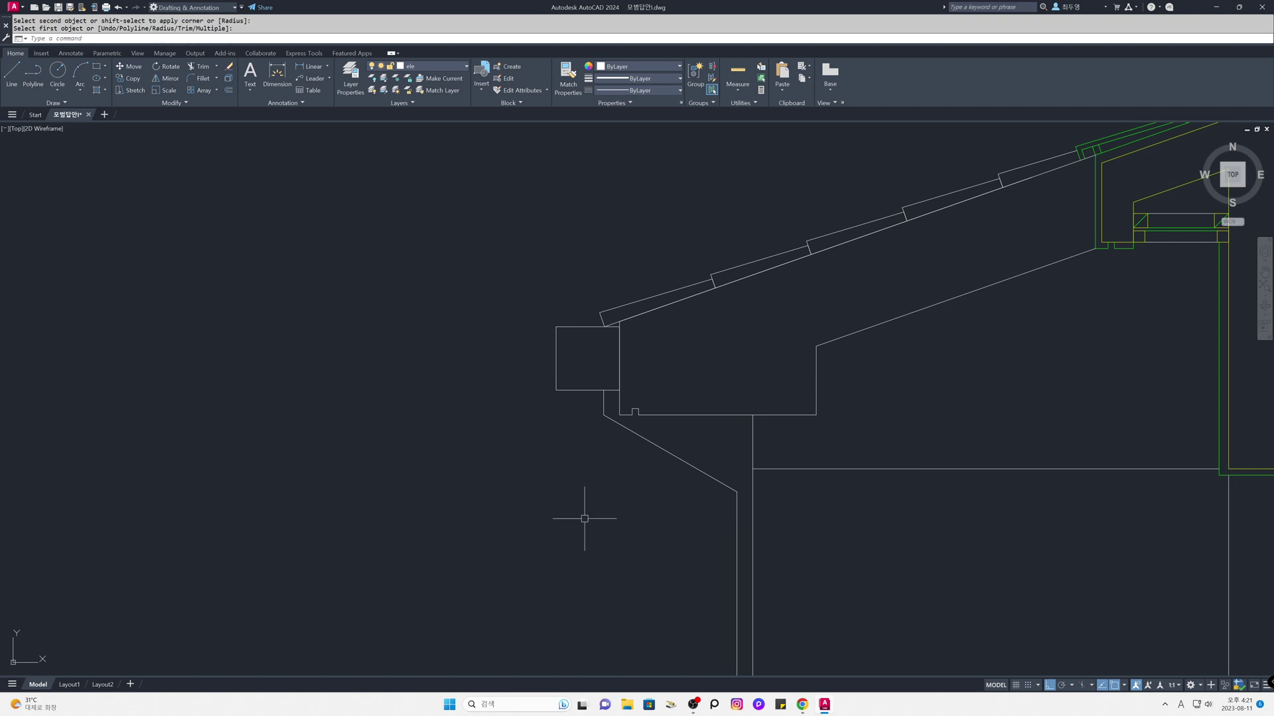
Step: Offset the downpipe's upper vertical, sloped and lower vertical lines 100 outward
type("o")
key("Return")
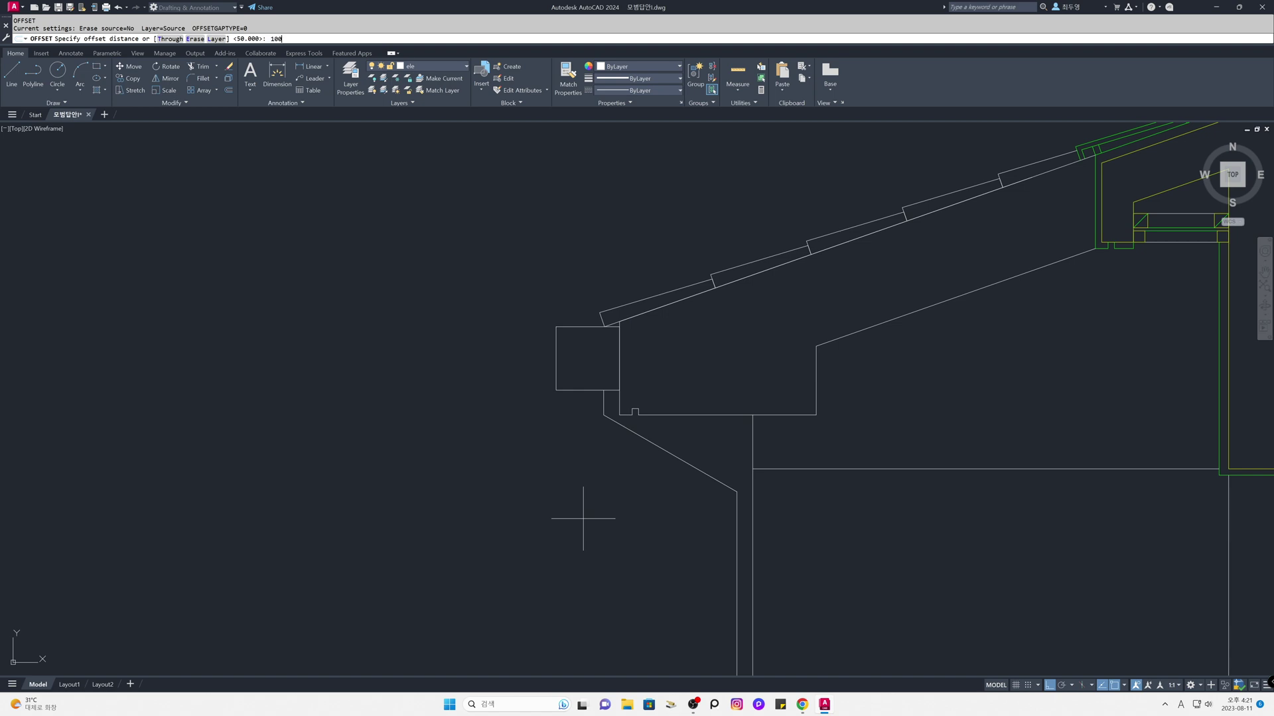
key("Return")
left_click(604, 402)
left_click(564, 403)
left_click(670, 453)
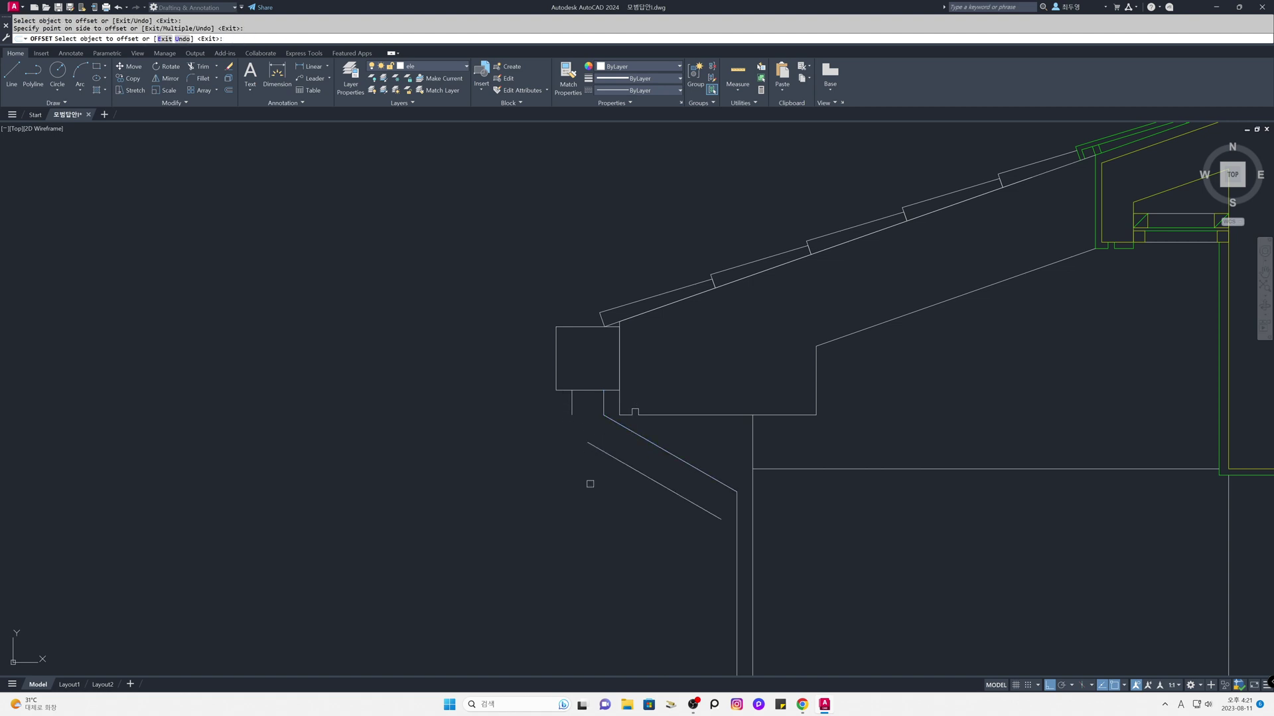
left_click(652, 548)
key("Return")
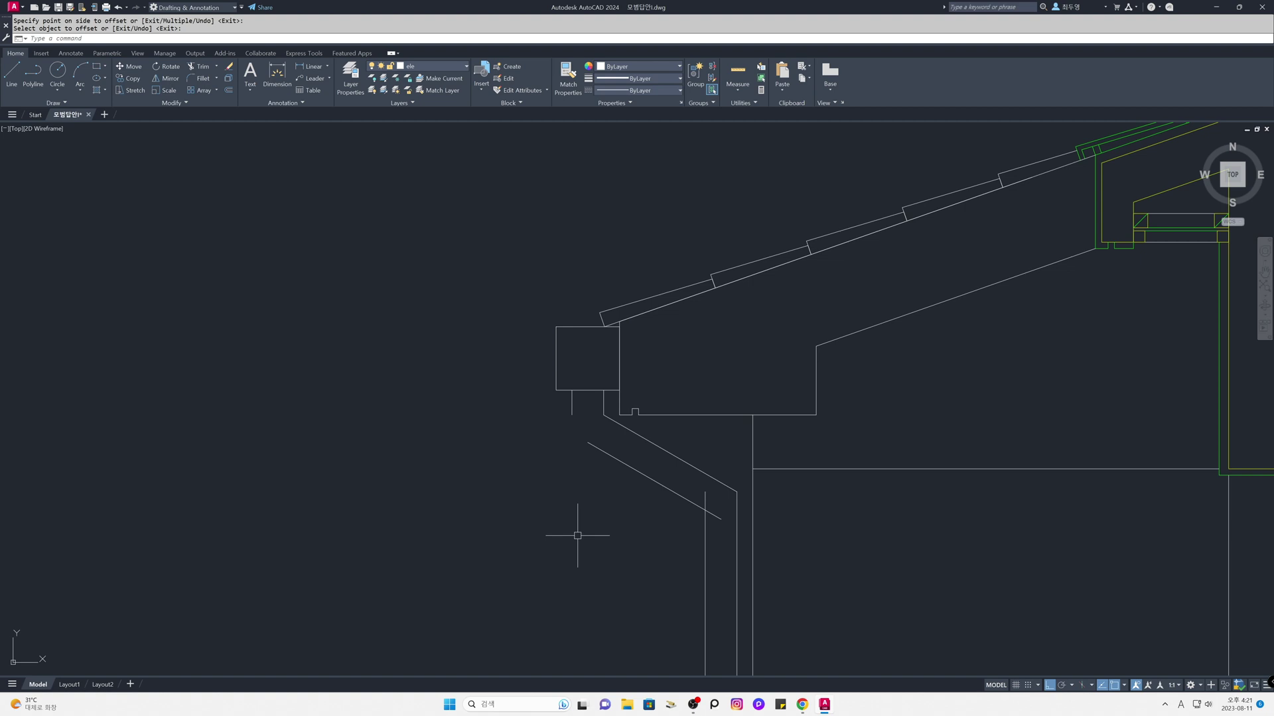
Step: Fillet the three outer downpipe lines together into sharp corners at both bends
type("f")
key("Return")
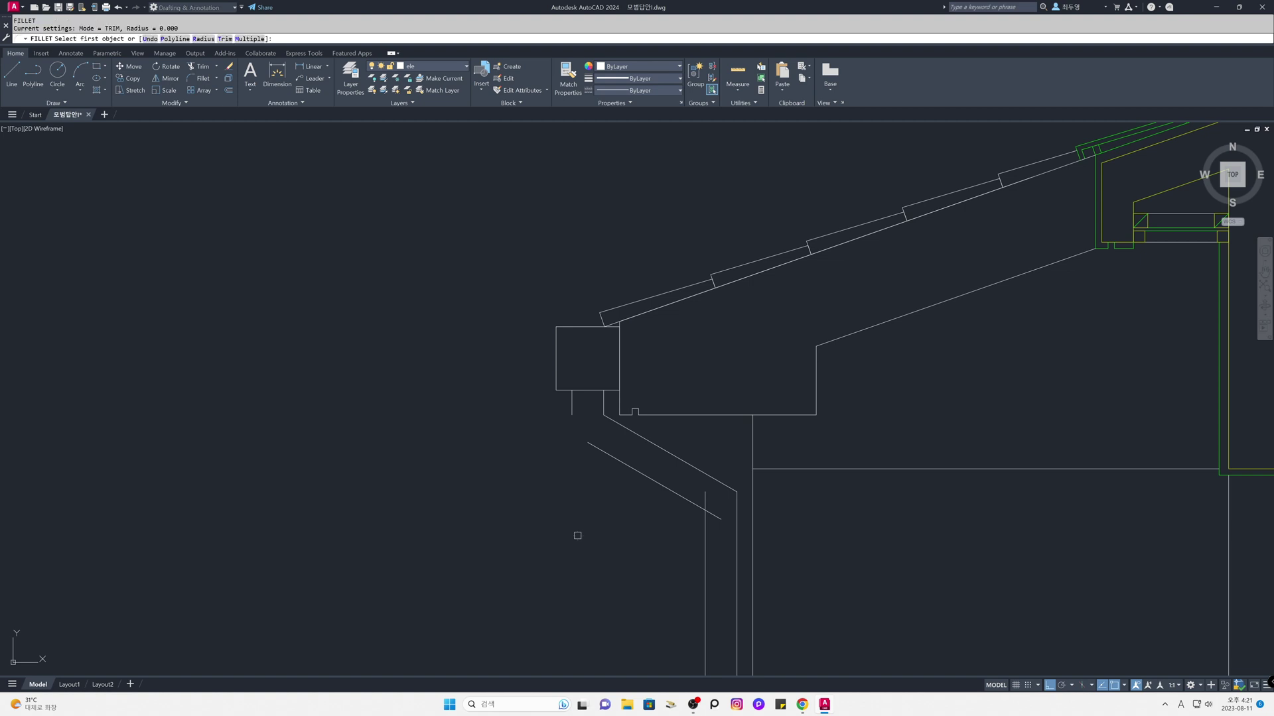
type("m")
key("Return")
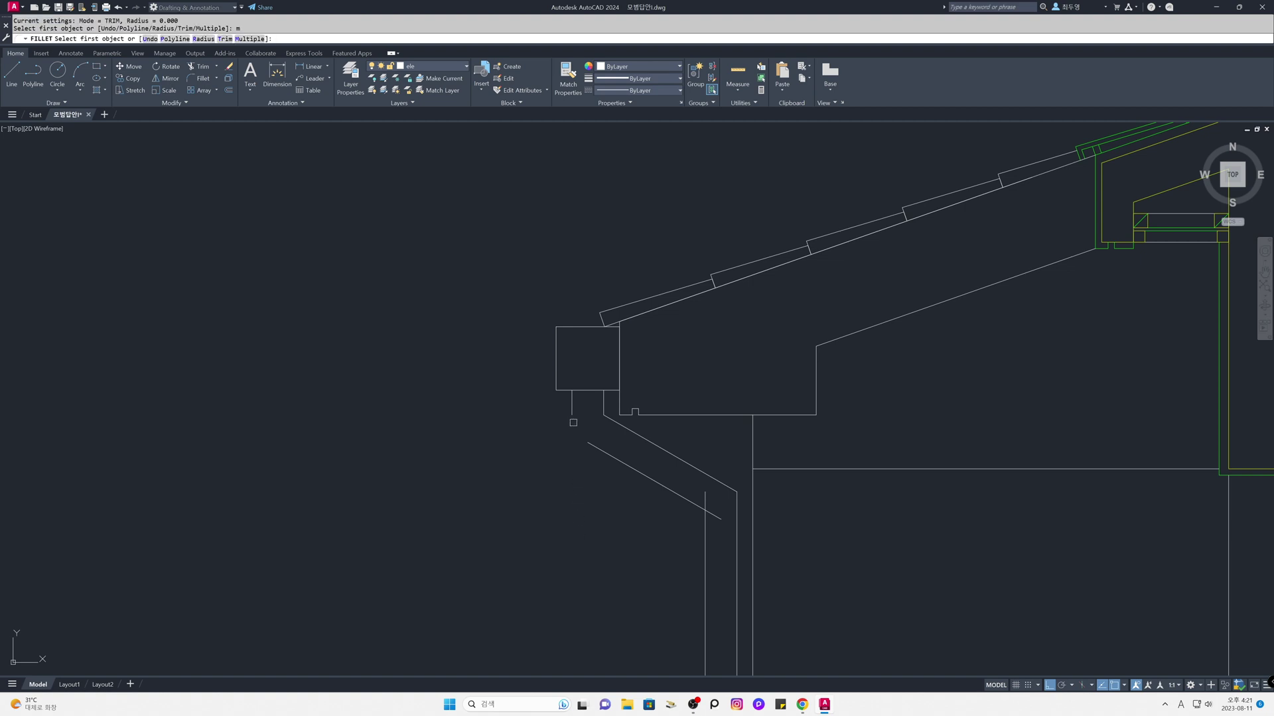
left_click(572, 408)
left_click(594, 446)
left_click(669, 488)
left_click(705, 524)
key("Return")
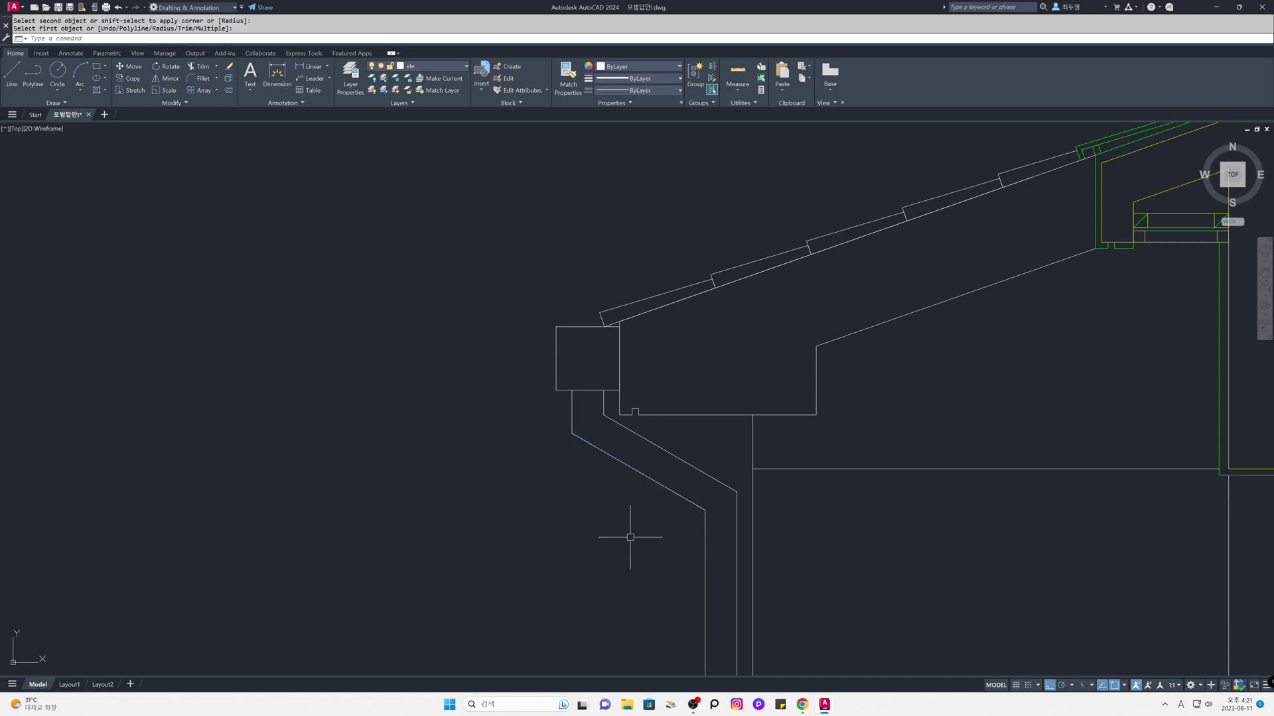
Step: Turn ortho off and draw joint lines between the inner and outer corners at the downpipe's lower and upper bends
key("F8")
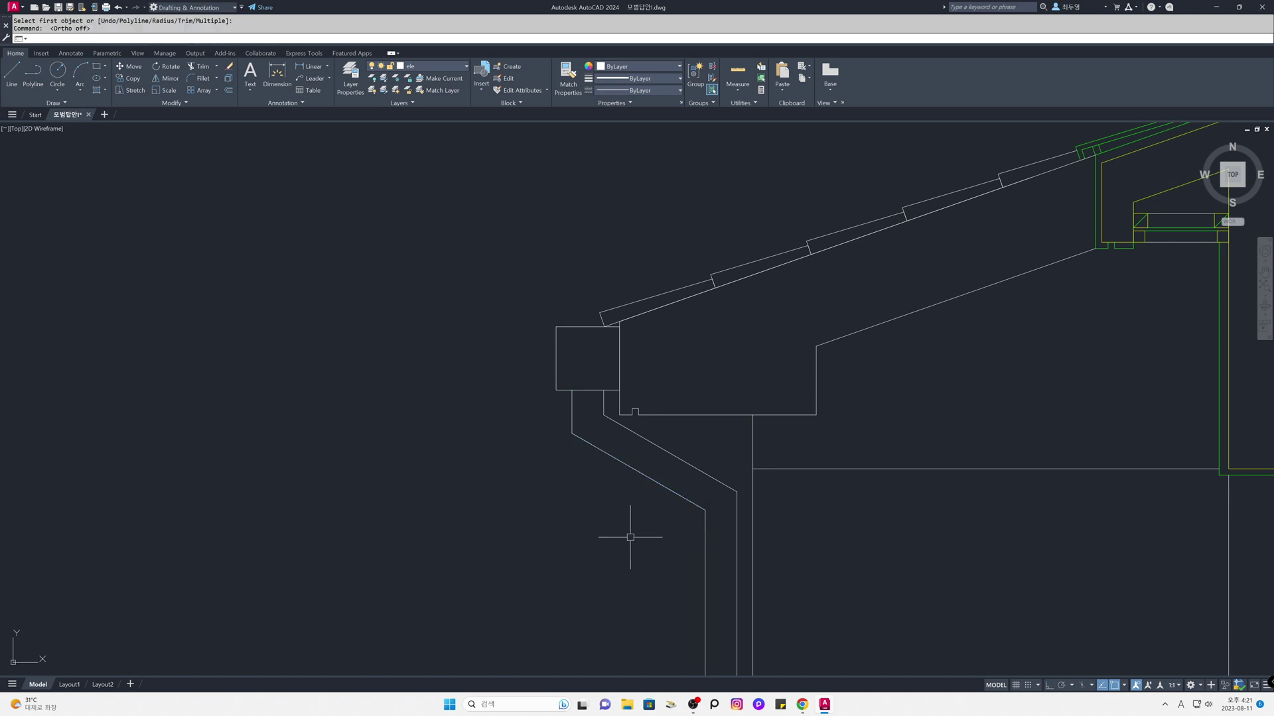
type("l")
key("Return")
left_click(704, 510)
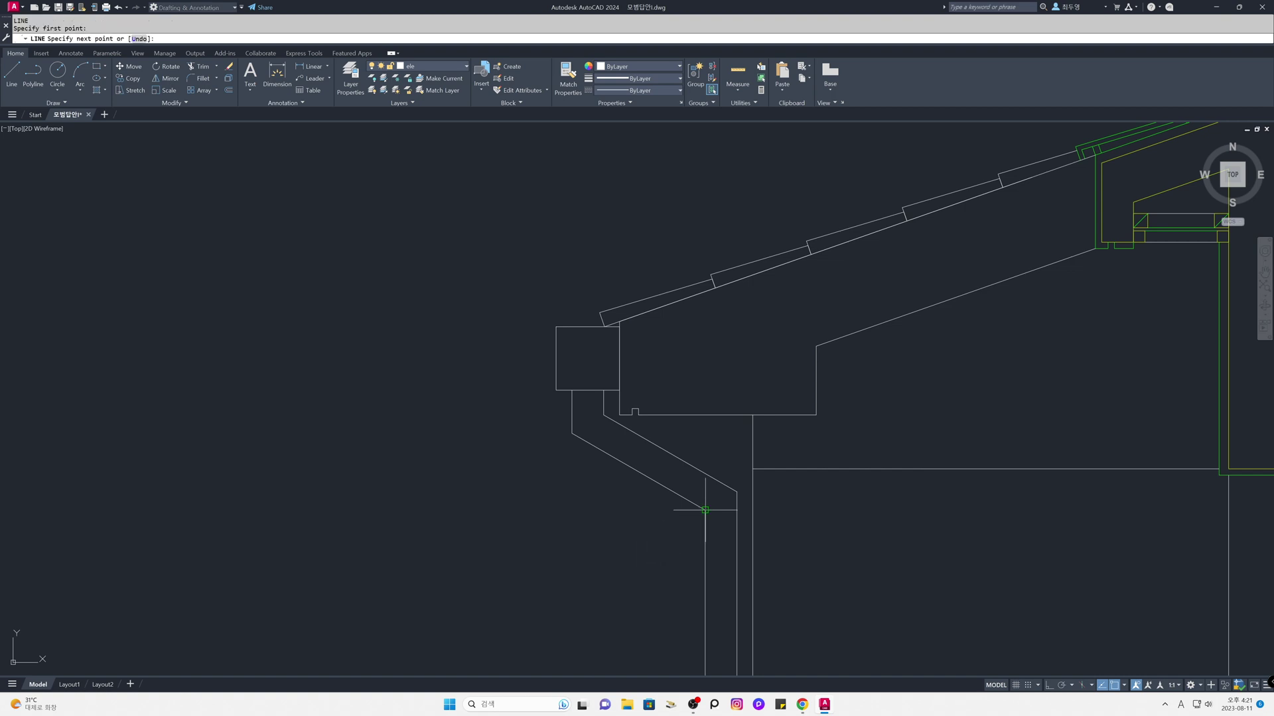
left_click(735, 493)
key("Return")
key("Return")
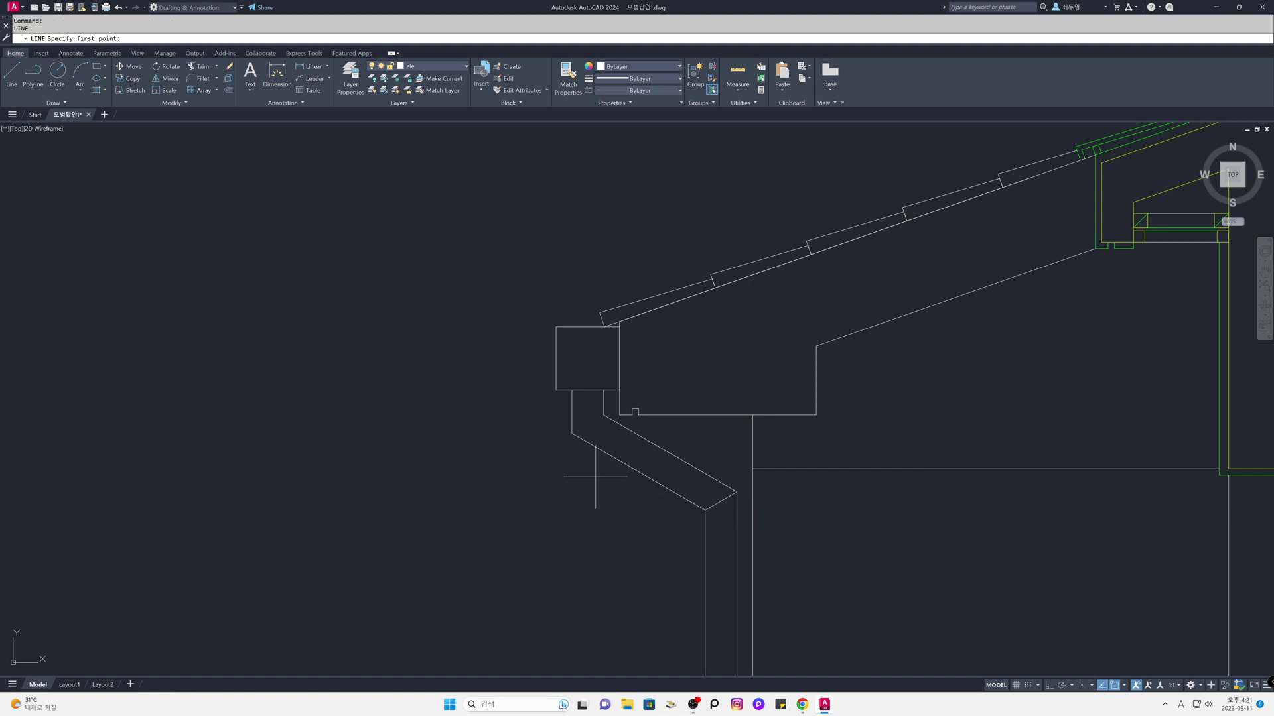
left_click(572, 433)
left_click(604, 416)
key("Return")
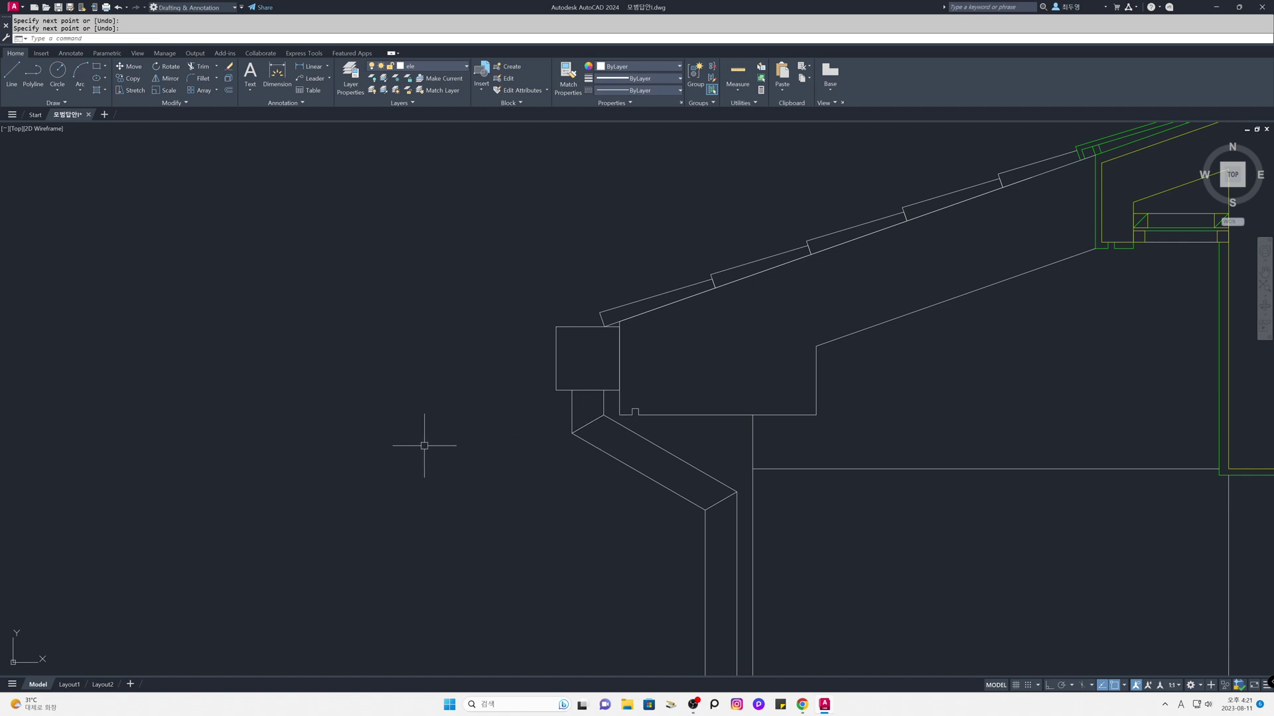
Step: Draw horizontal bracket lines with ortho on, outward from the upper bend's inner corner and from the lower bend's outer corner past the wall
type("l")
key("Return")
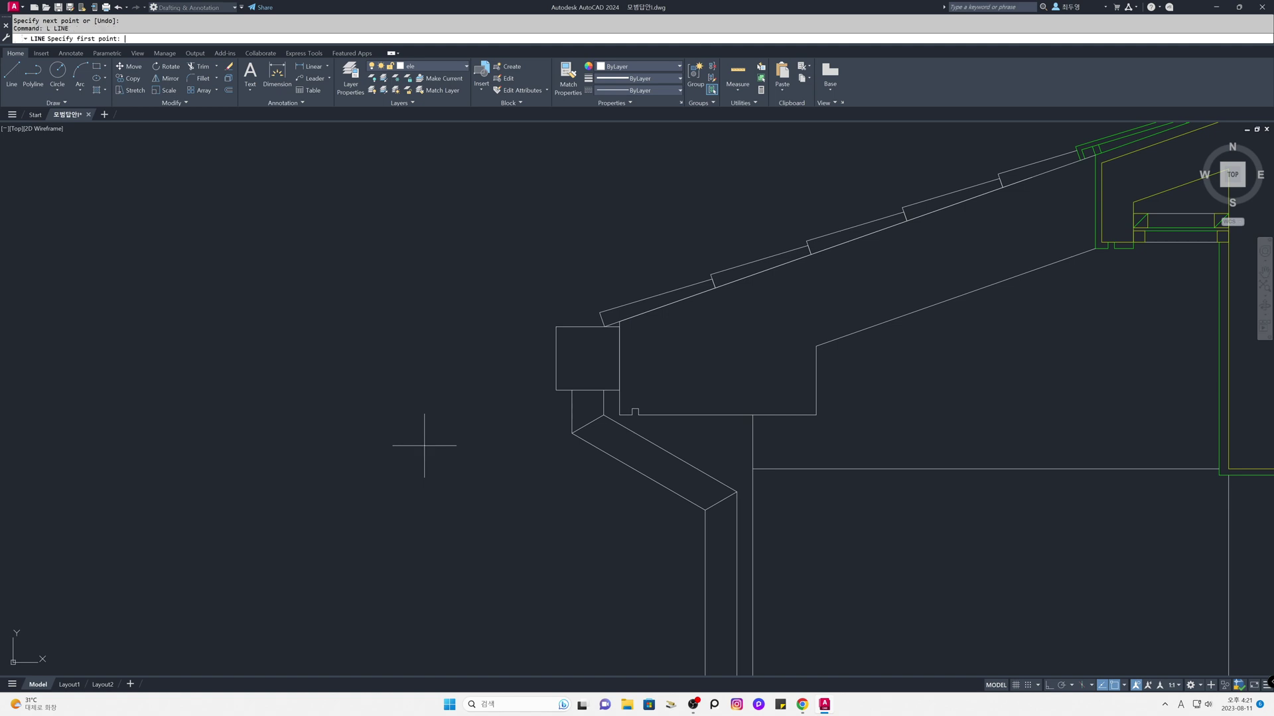
key("F8")
key("F11")
left_click(603, 416)
left_click(518, 409)
key("Return")
key("Return")
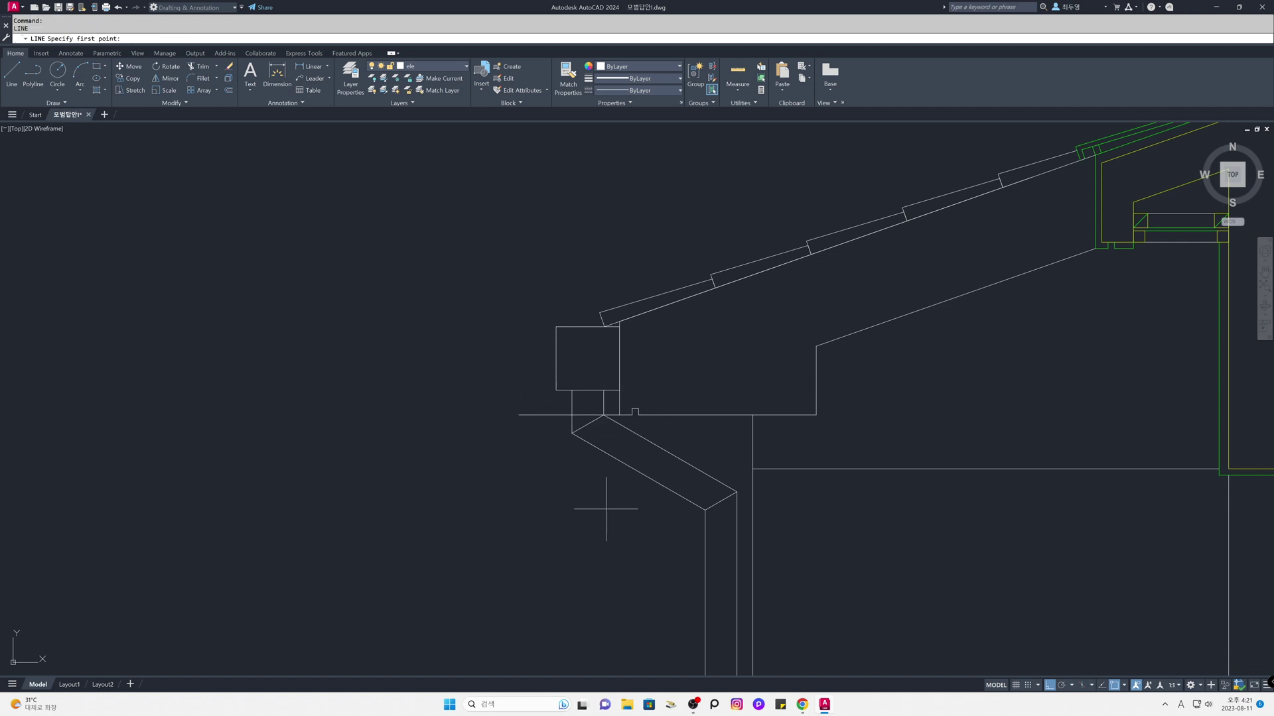
left_click(705, 510)
key("Return")
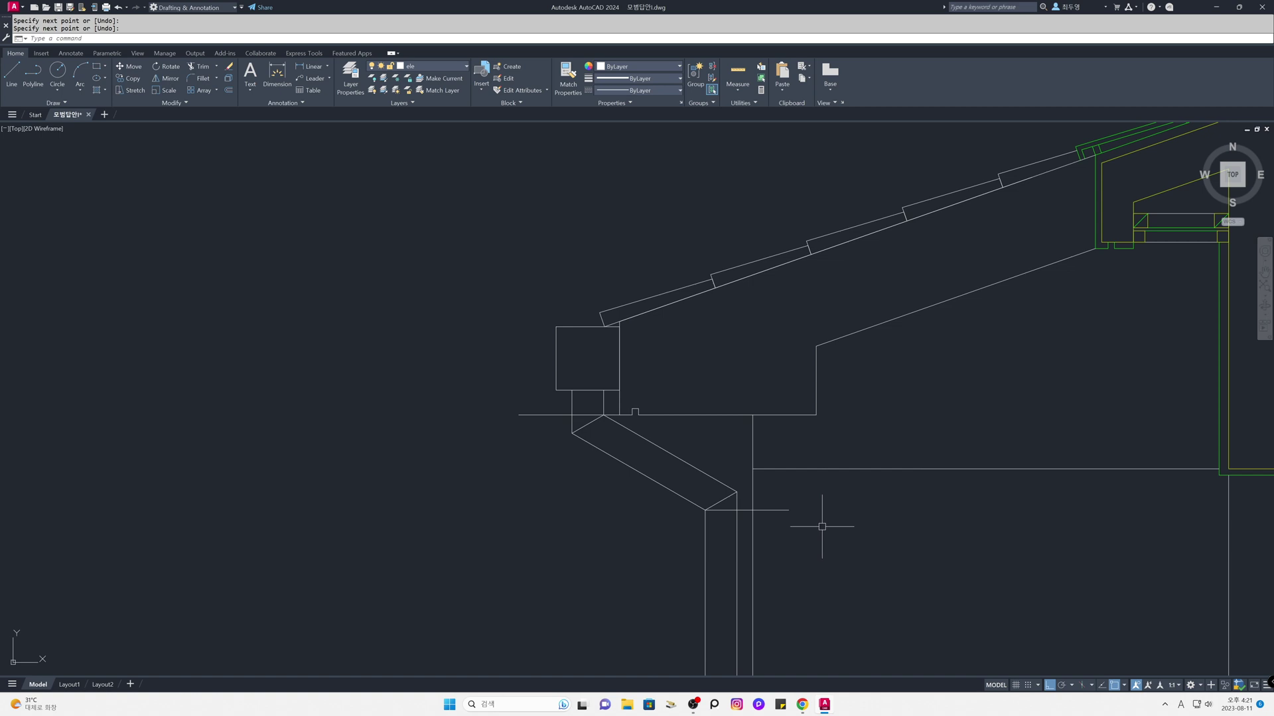
Step: Offset the lower horizontal bracket line 20 downward and the upper one 20 upward
type("o")
key("space")
type("20")
key("Return")
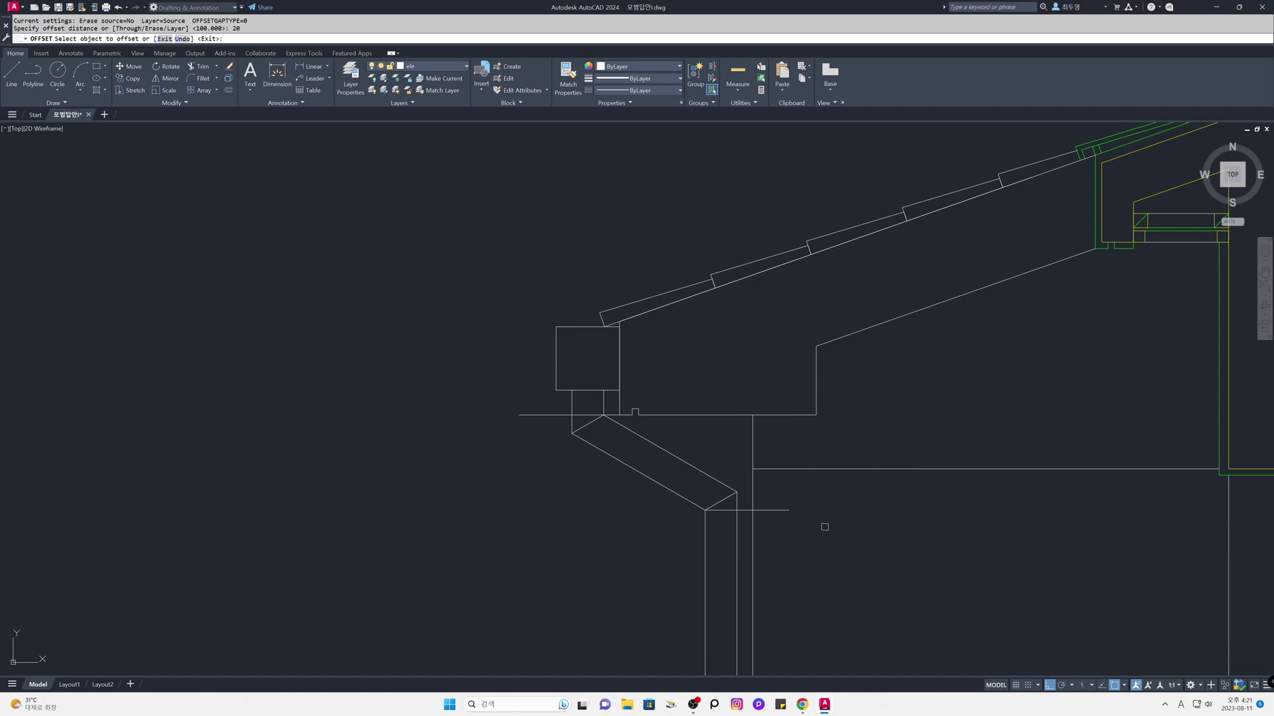
left_click(747, 510)
left_click(776, 531)
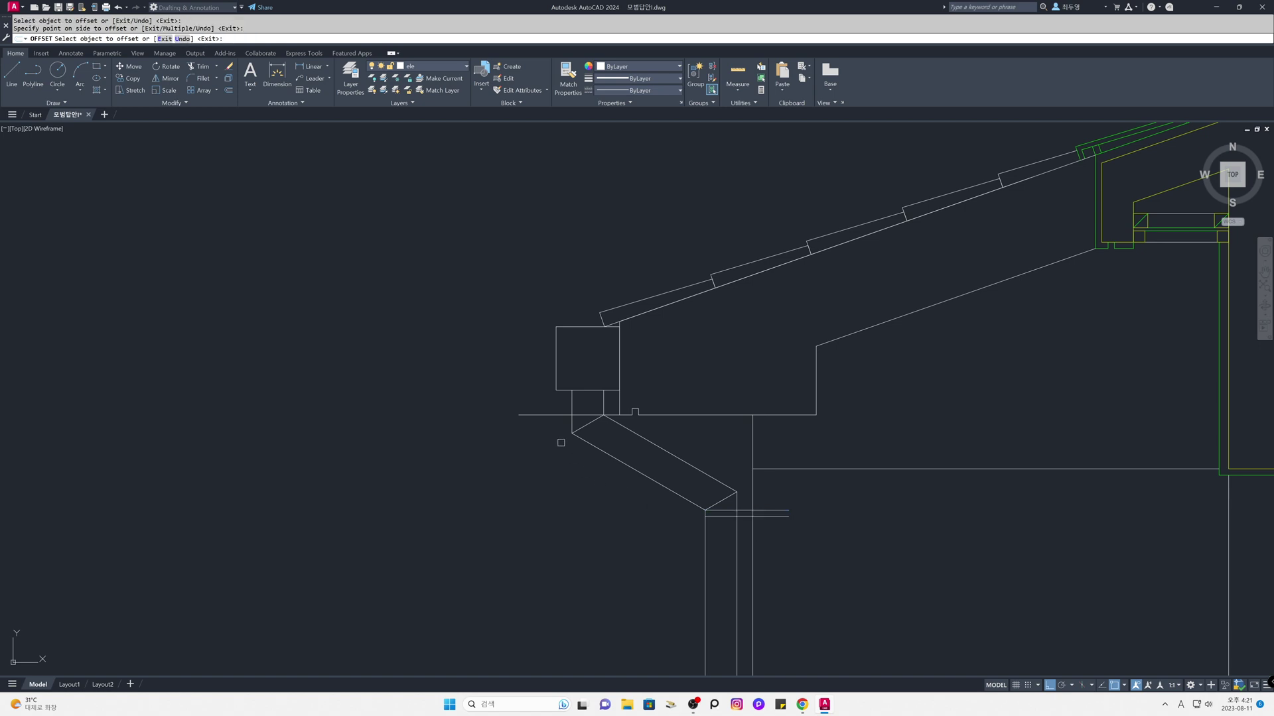
left_click(547, 415)
left_click(521, 395)
key("Return")
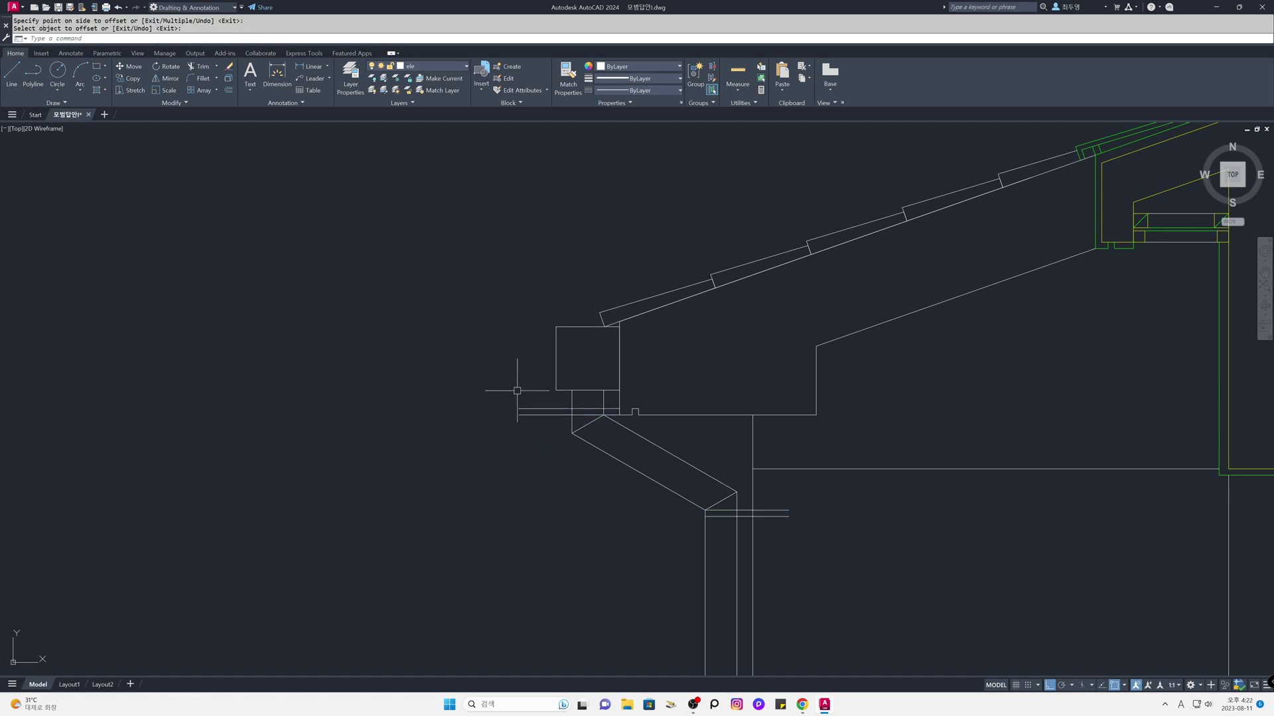
Step: Trim the upper bracket lines at the downpipe's outer edge and the lower bracket lines at the wall line
type("tr")
key("Return")
left_click(540, 397)
left_click(530, 426)
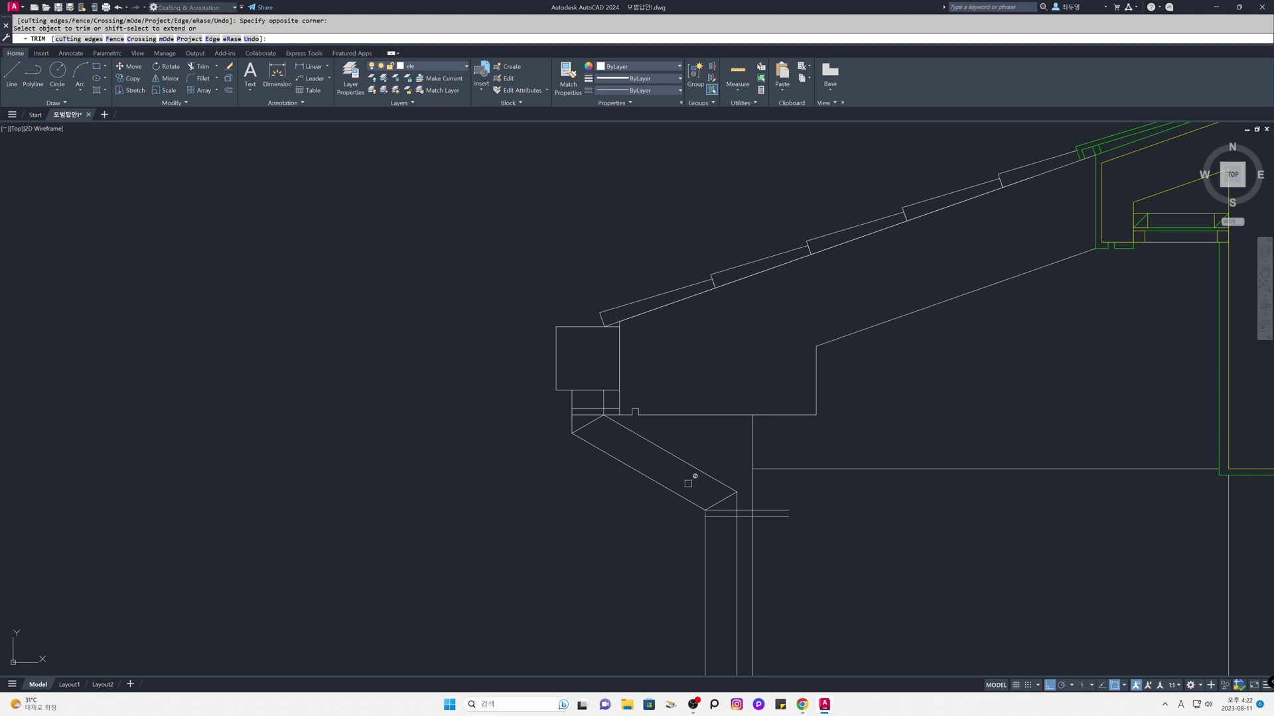
left_click(788, 498)
left_click(771, 534)
key("Return")
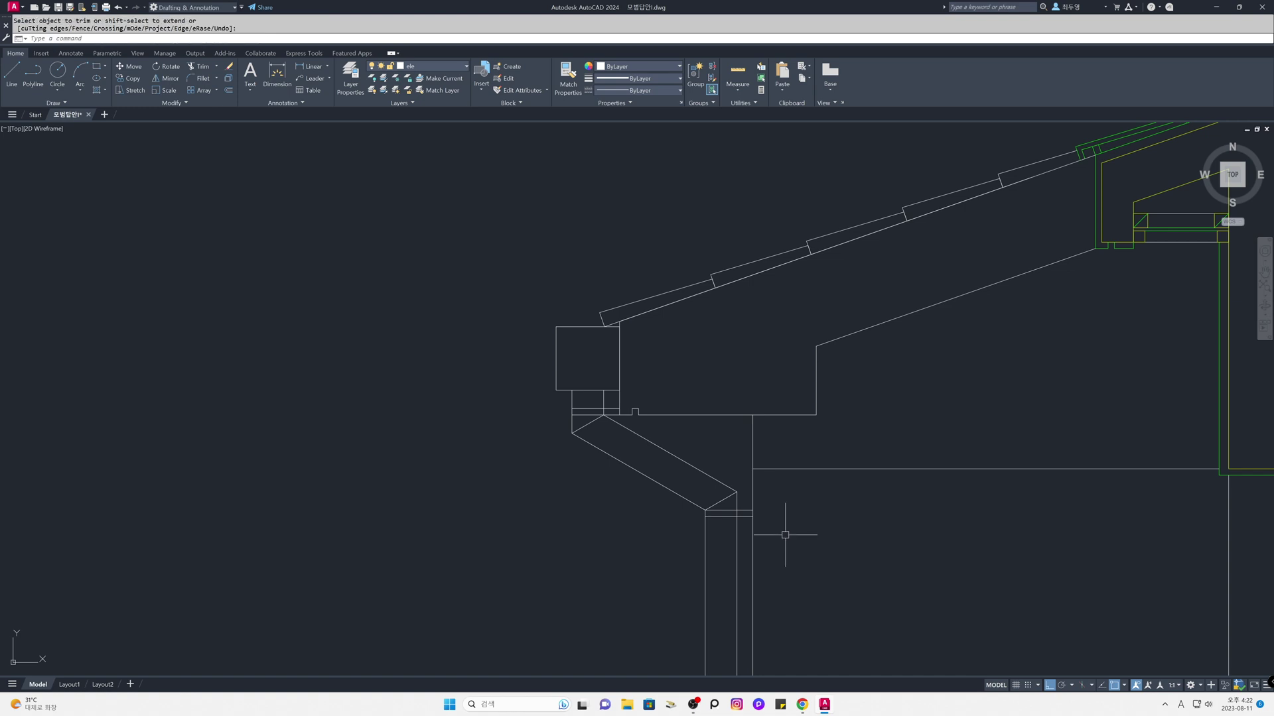
Step: Copy the lower pair of bracket lines down the downpipe at distances of 900 and 1800
type("cp")
key("Return")
left_click(746, 512)
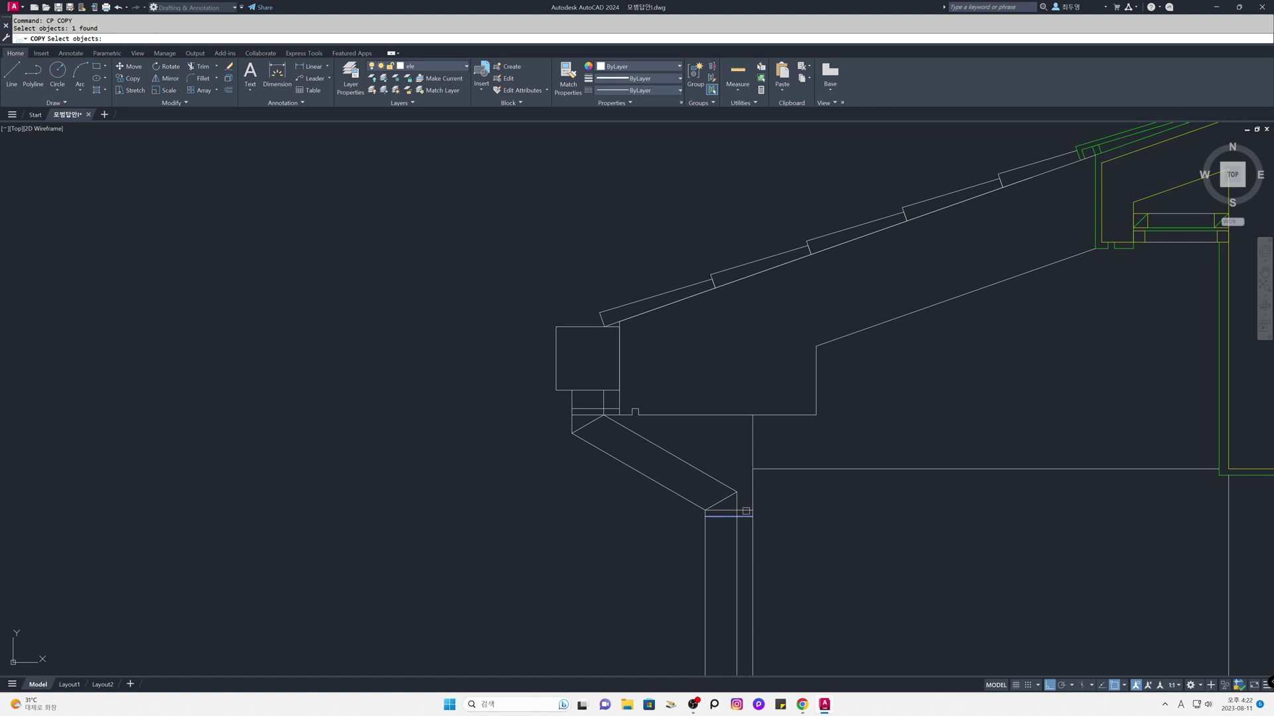
key("Return")
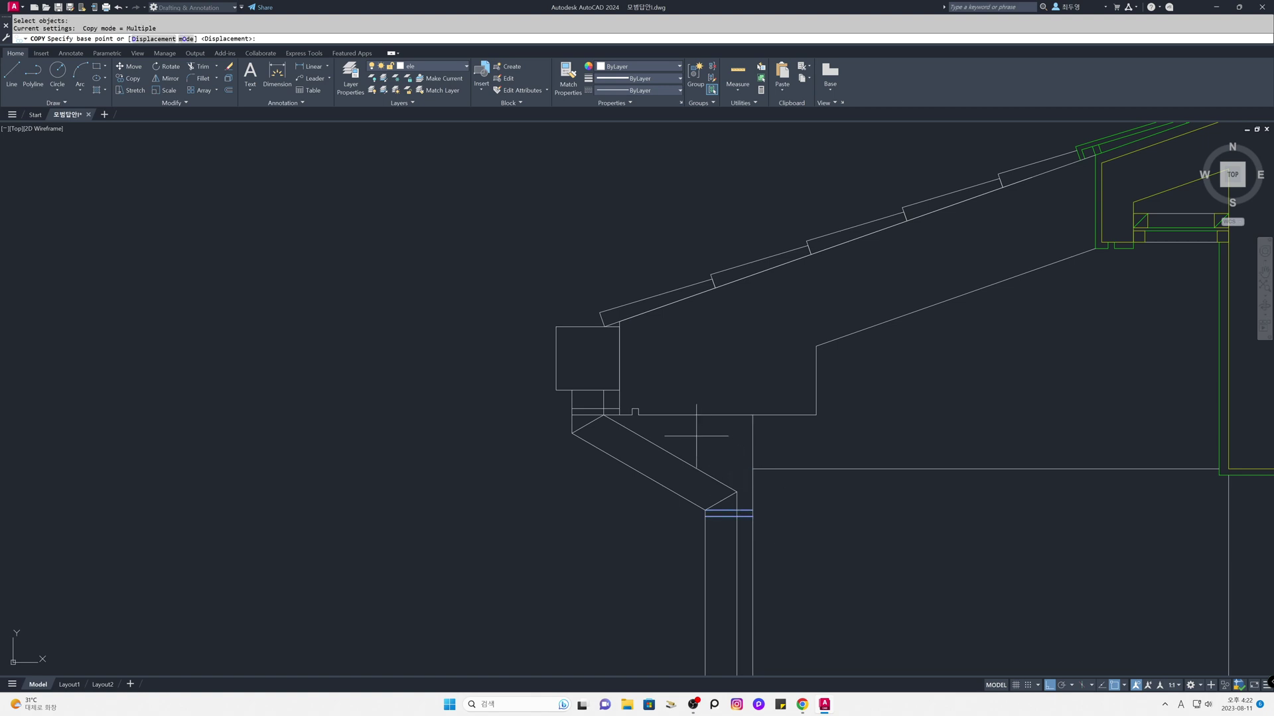
scroll(695, 435, "down", 4)
middle_click_drag(689, 424, 665, 268)
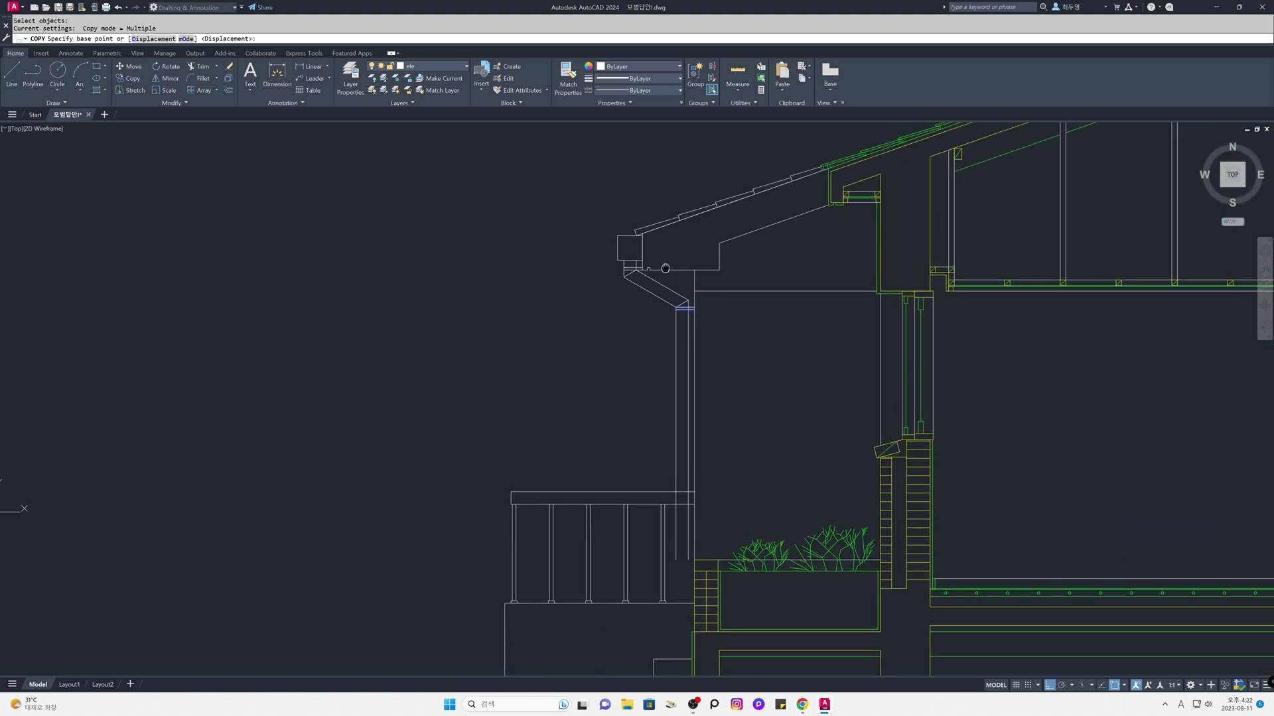
left_click(740, 316)
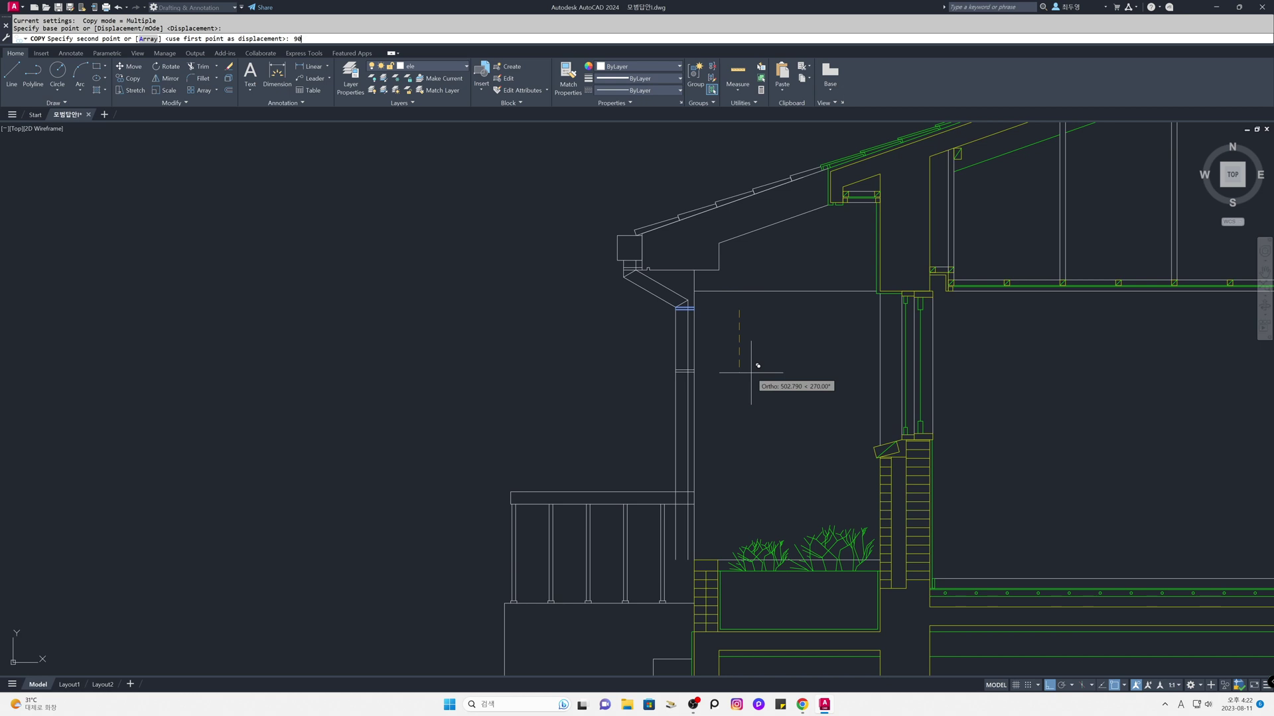
key("Return")
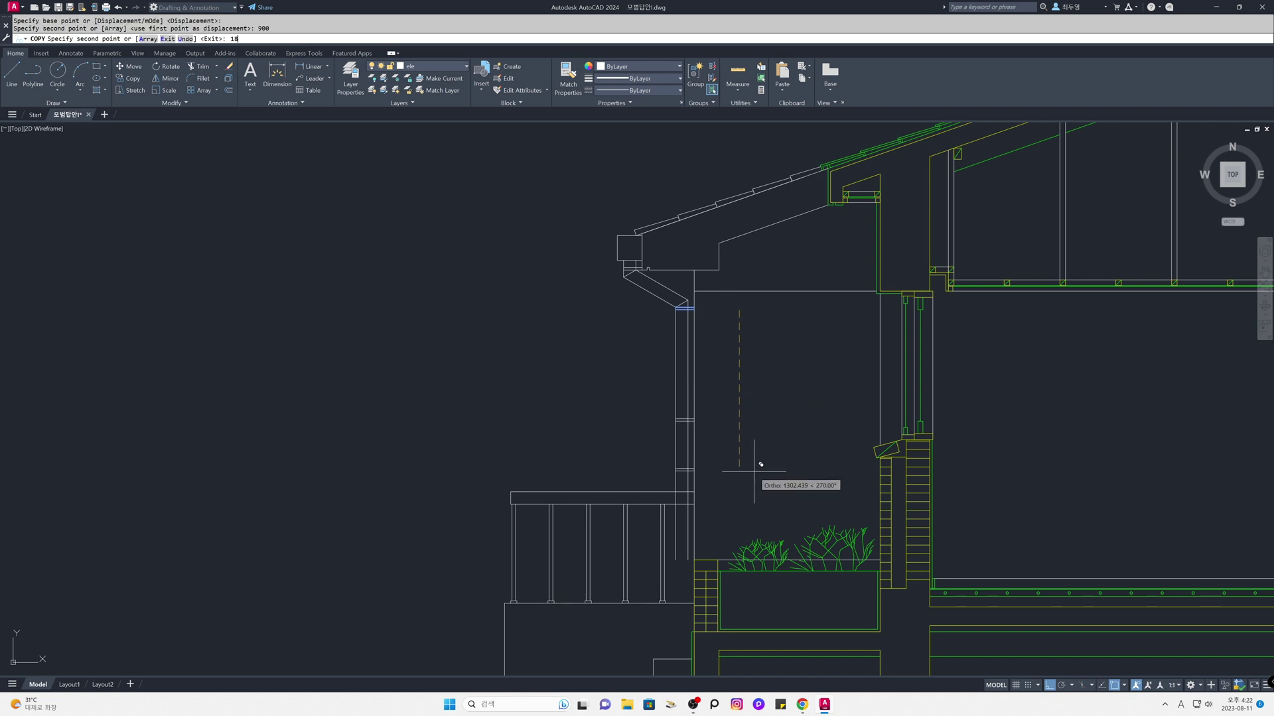
key("Return")
key("Return")
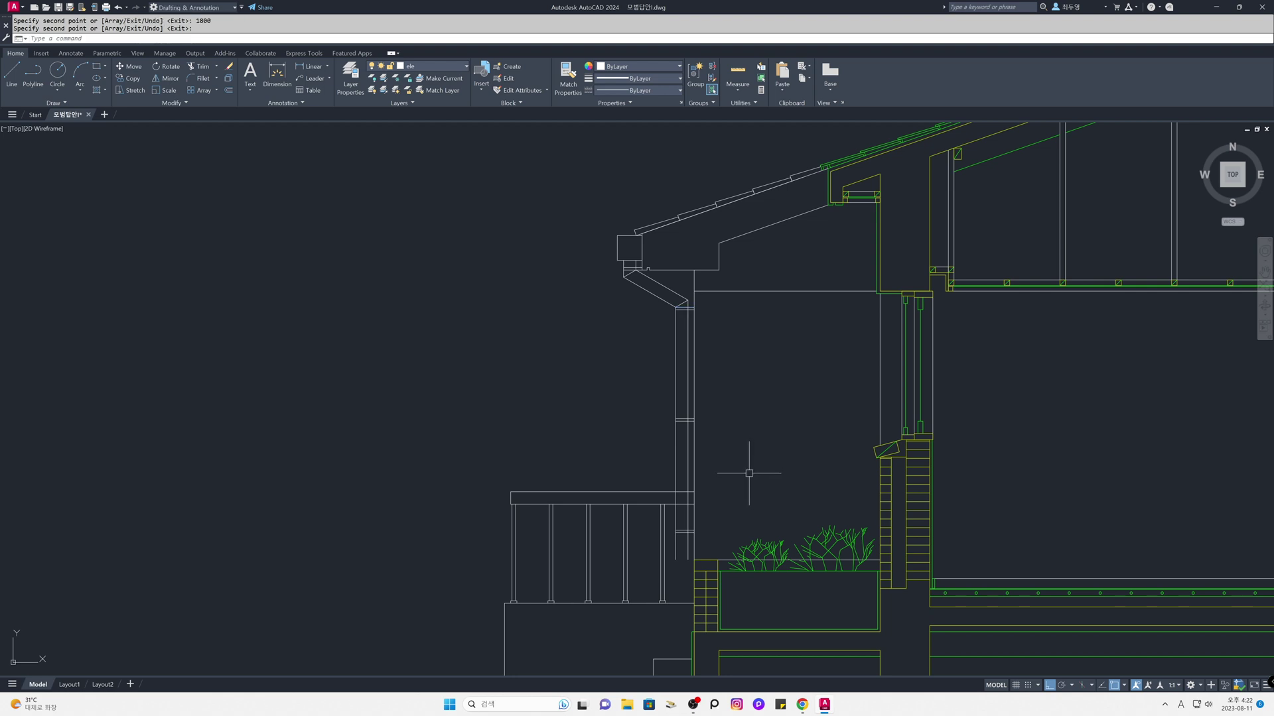
Step: Offset the porch floor line under the balusters 100 upward
middle_click_drag(706, 544, 706, 545)
type("z")
key("Return")
left_click(619, 484)
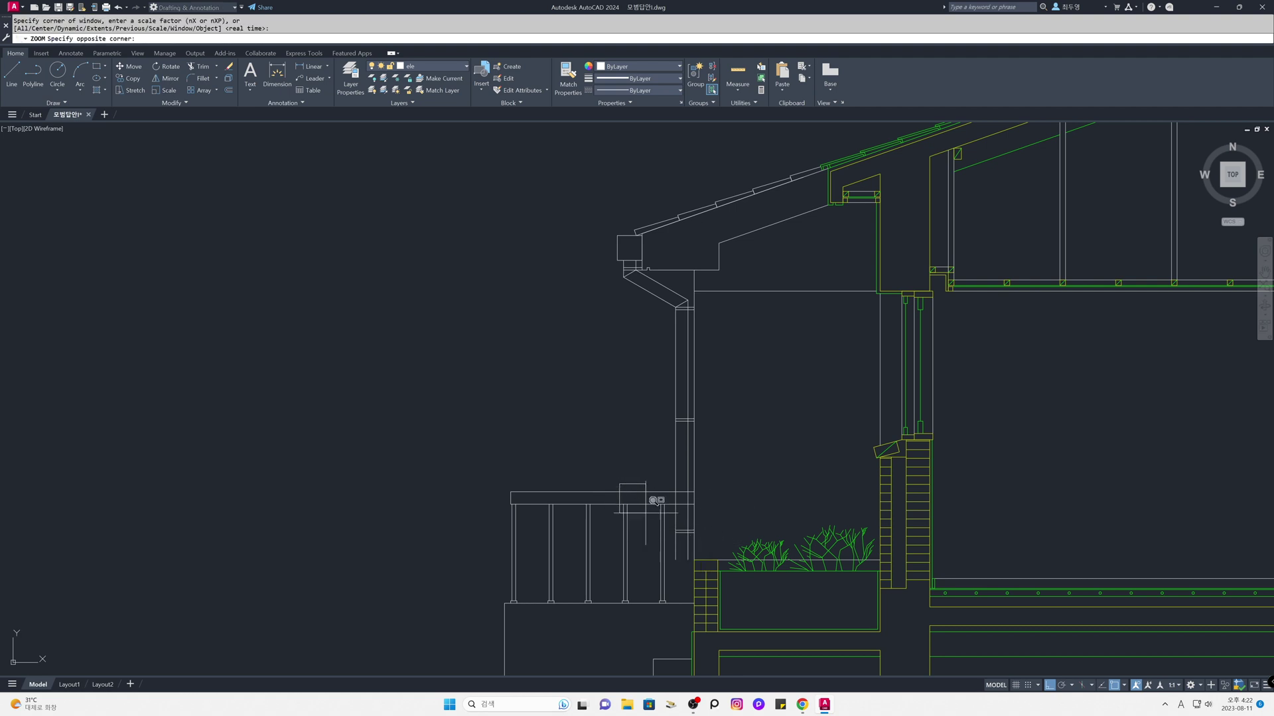
left_click(746, 618)
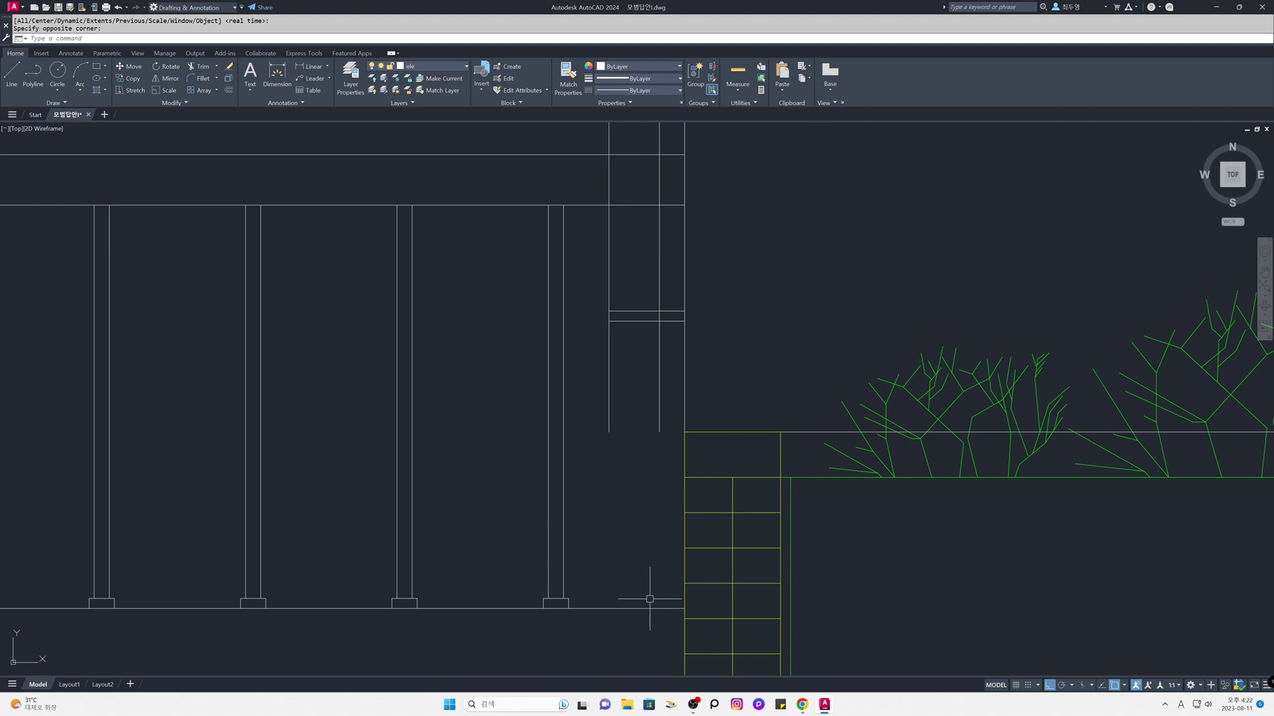
type("o")
key("Return")
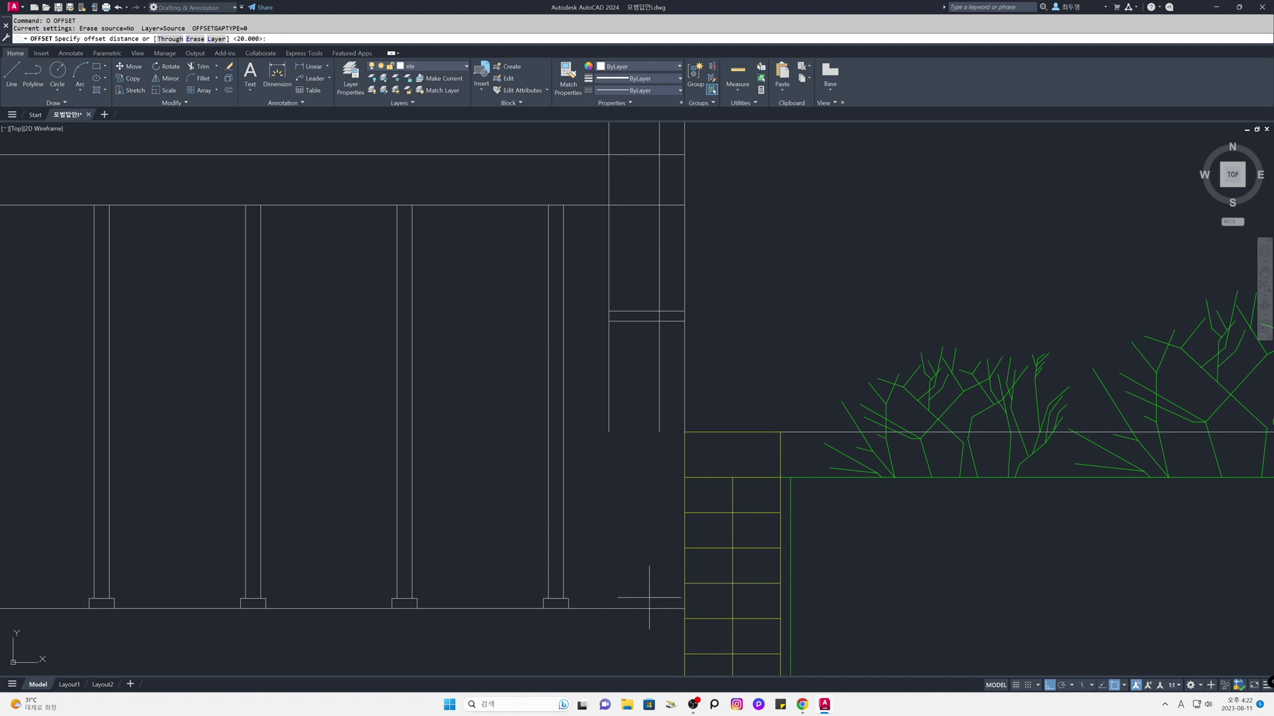
type("100")
key("Return")
left_click(649, 608)
left_click(648, 590)
key("Return")
Step: Fillet both vertical downpipe lines with the offset floor line to close the pipe's lower end
type("f")
key("Return")
type("m")
key("Return")
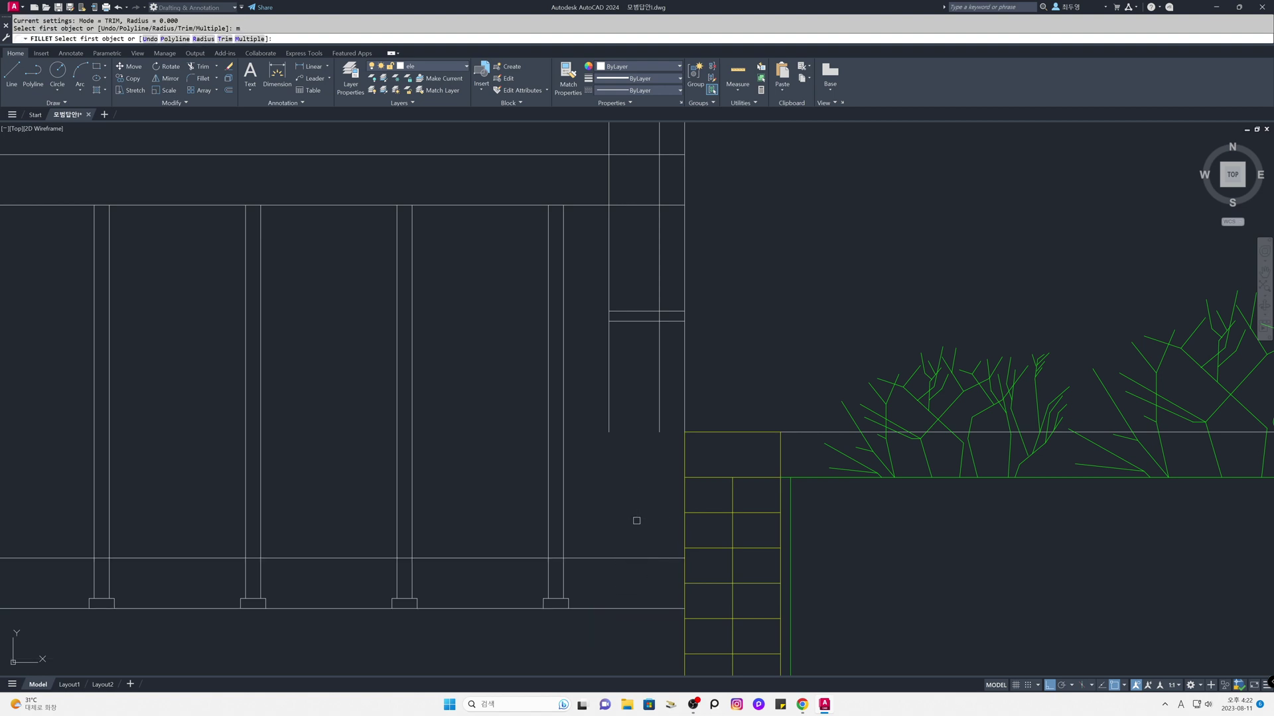
left_click(658, 426)
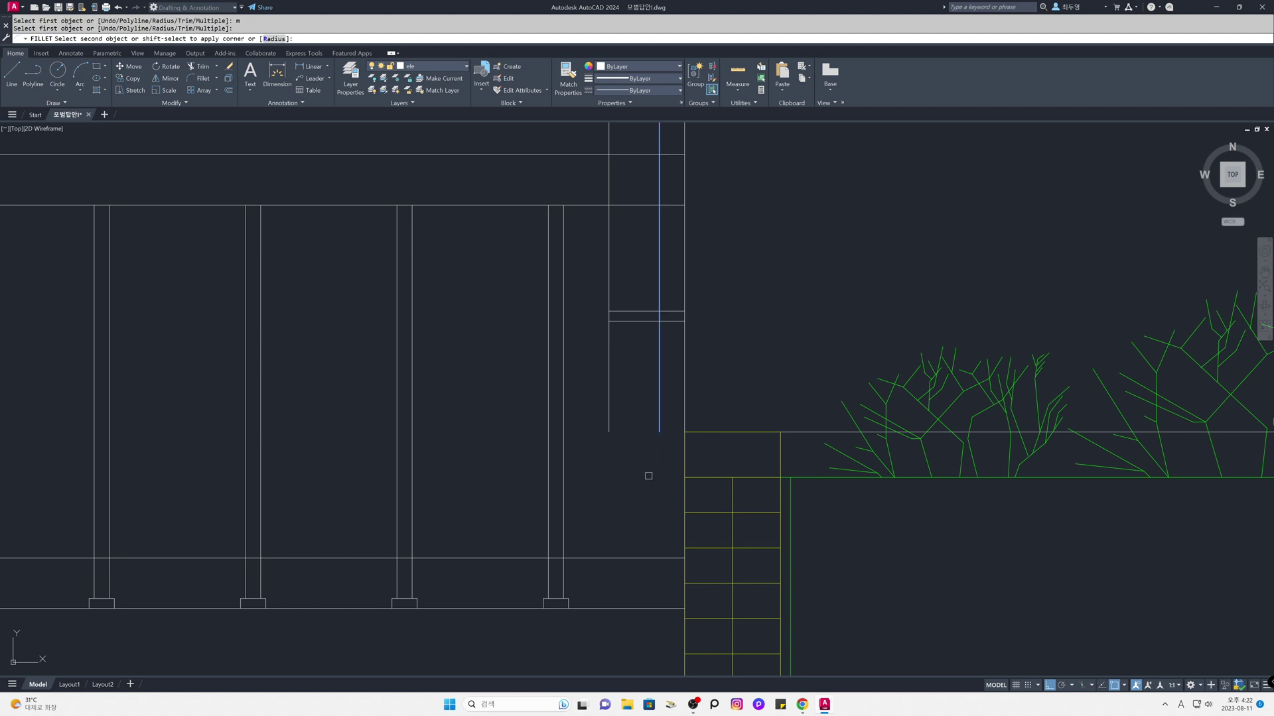
left_click(641, 556)
left_click(609, 429)
key("Escape")
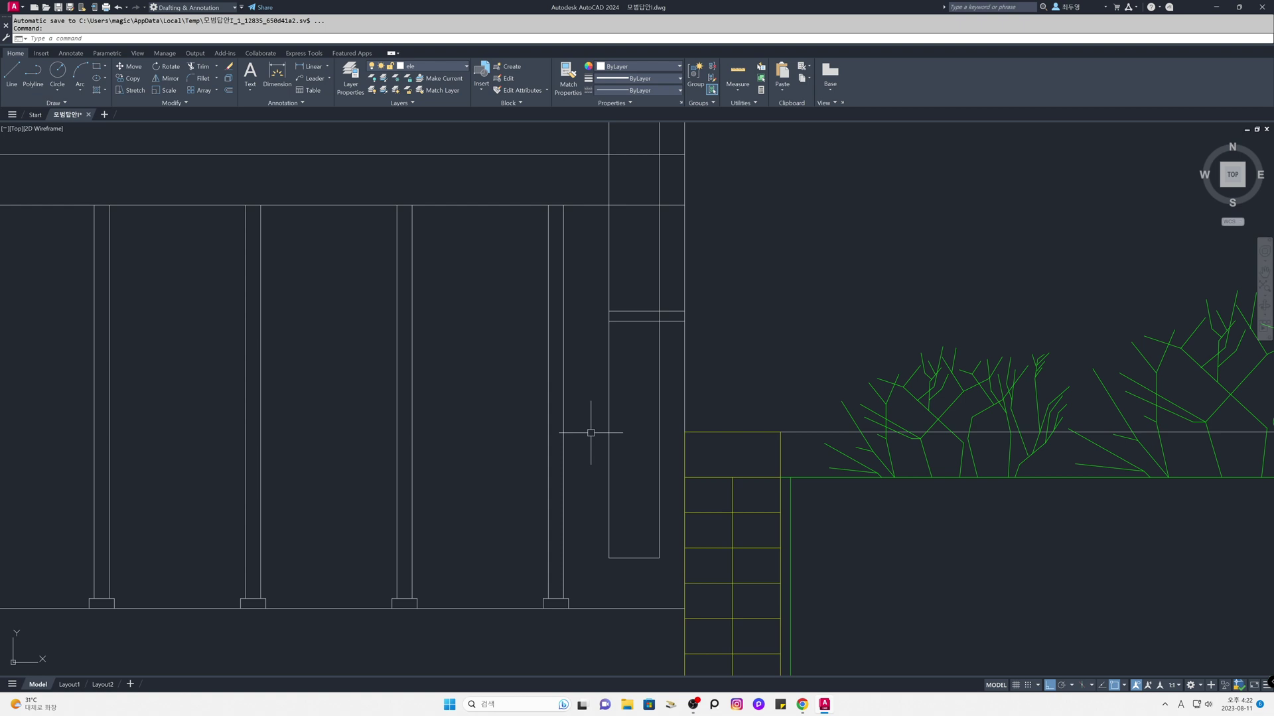
Step: Trim the downpipe's inner line between the lowest bracket lines and both pipe lines where they cross the porch handrail
type("tr")
key("Return")
key("Return")
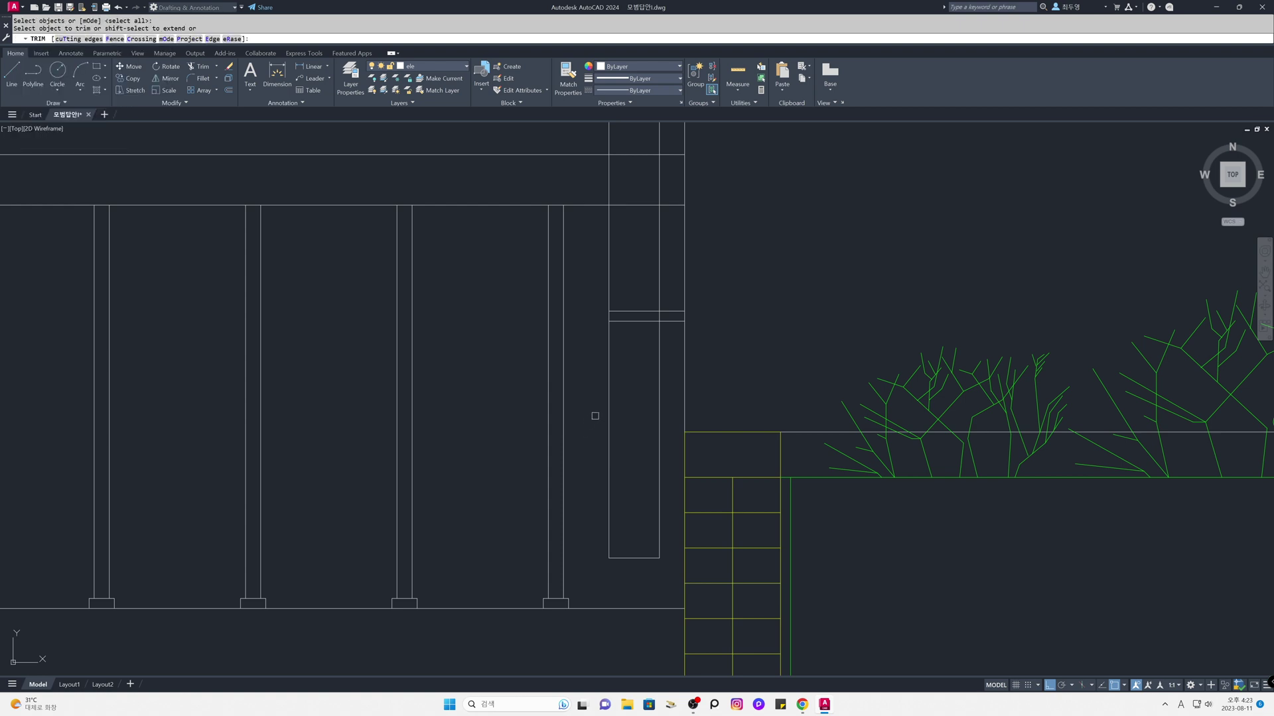
left_click(659, 315)
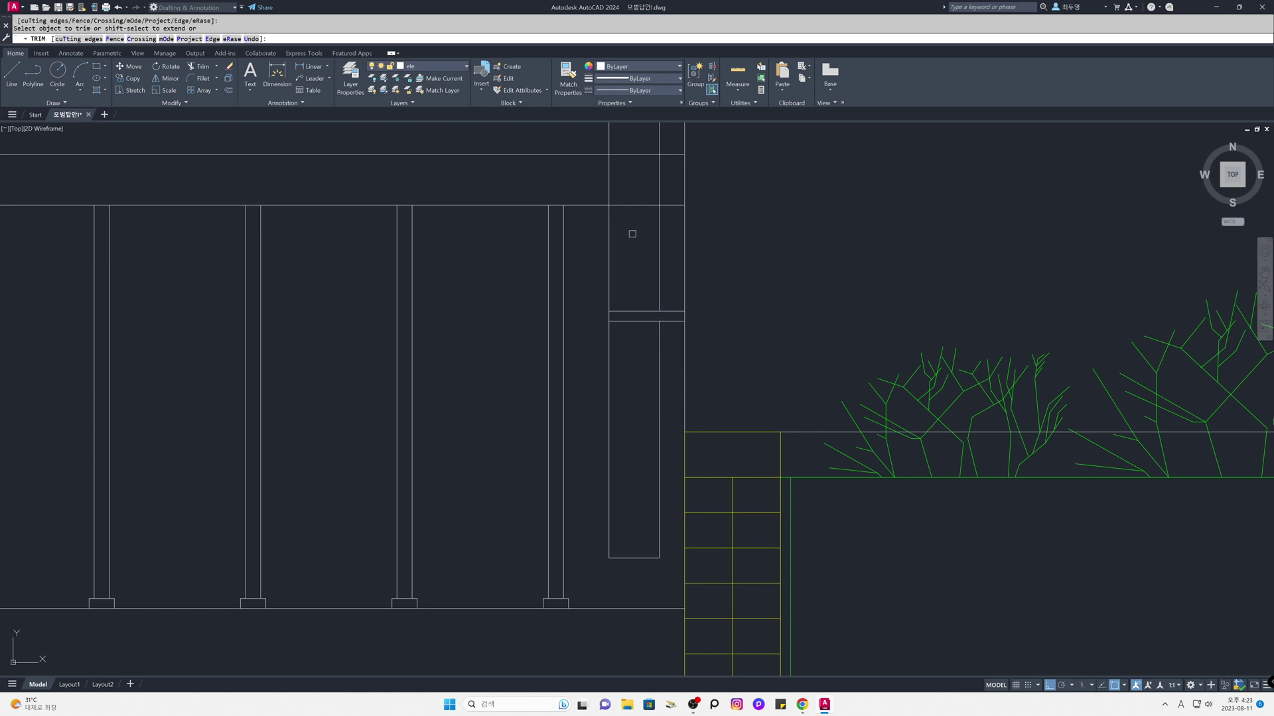
left_click(591, 172)
left_click(668, 185)
Step: Trim the downpipe line between each pair of lines at the remaining brackets, up to the one under the gutter
scroll(637, 190, "down", 2)
mouse_move(635, 190)
middle_mouse_down()
mouse_move(606, 486)
mouse_move(615, 562)
middle_mouse_up()
scroll(607, 392, "up", 4)
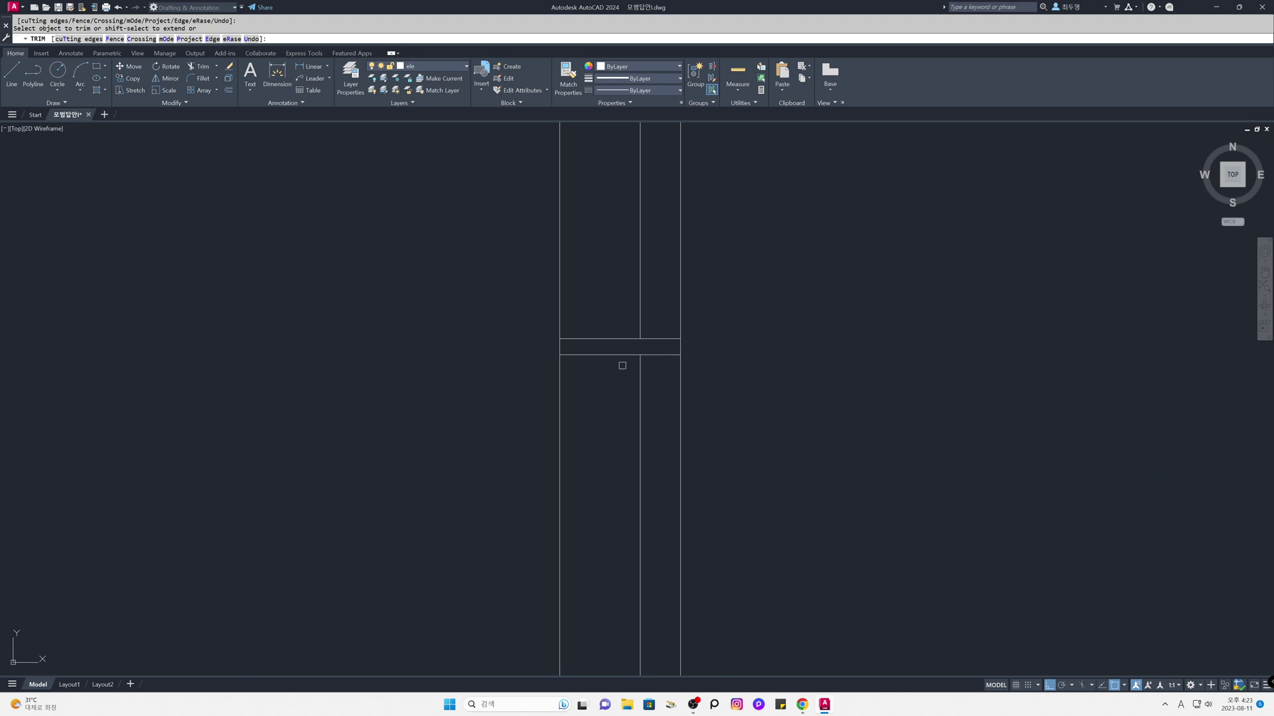
scroll(618, 335, "down", 3)
middle_click_drag(615, 251, 624, 552)
left_click(578, 420)
scroll(582, 436, "up", 6)
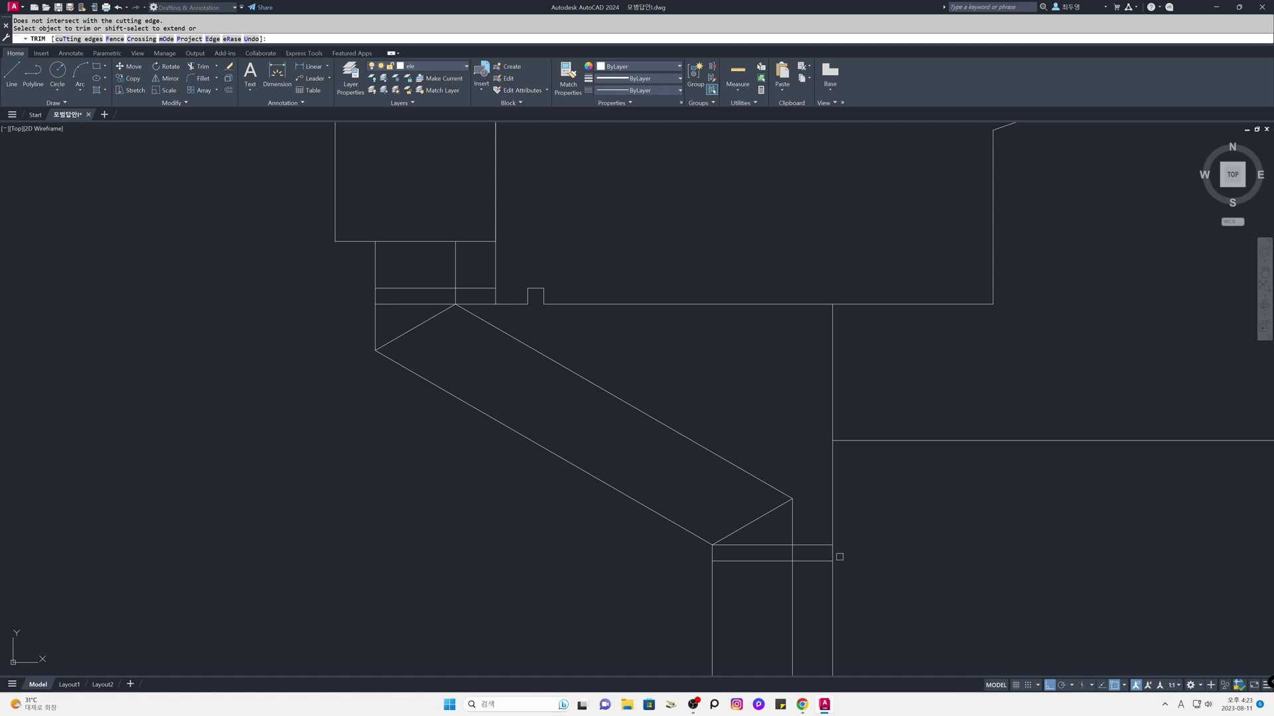
left_click(794, 553)
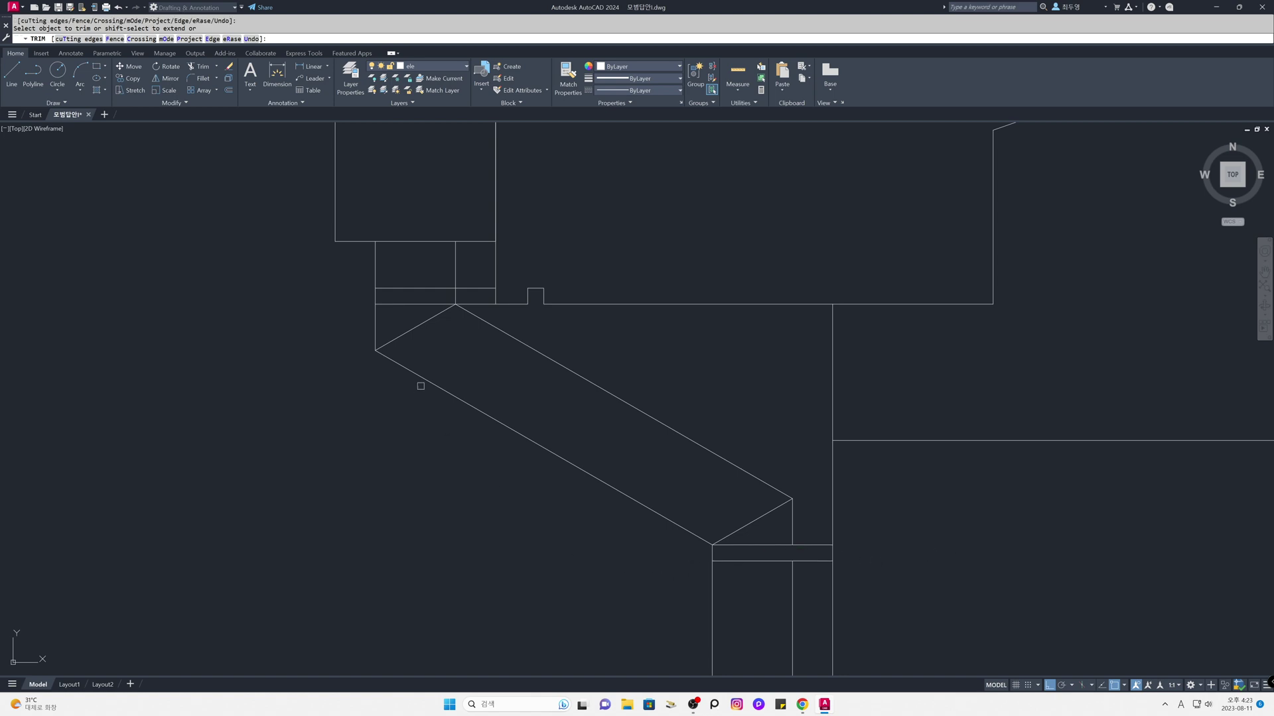
key("Return")
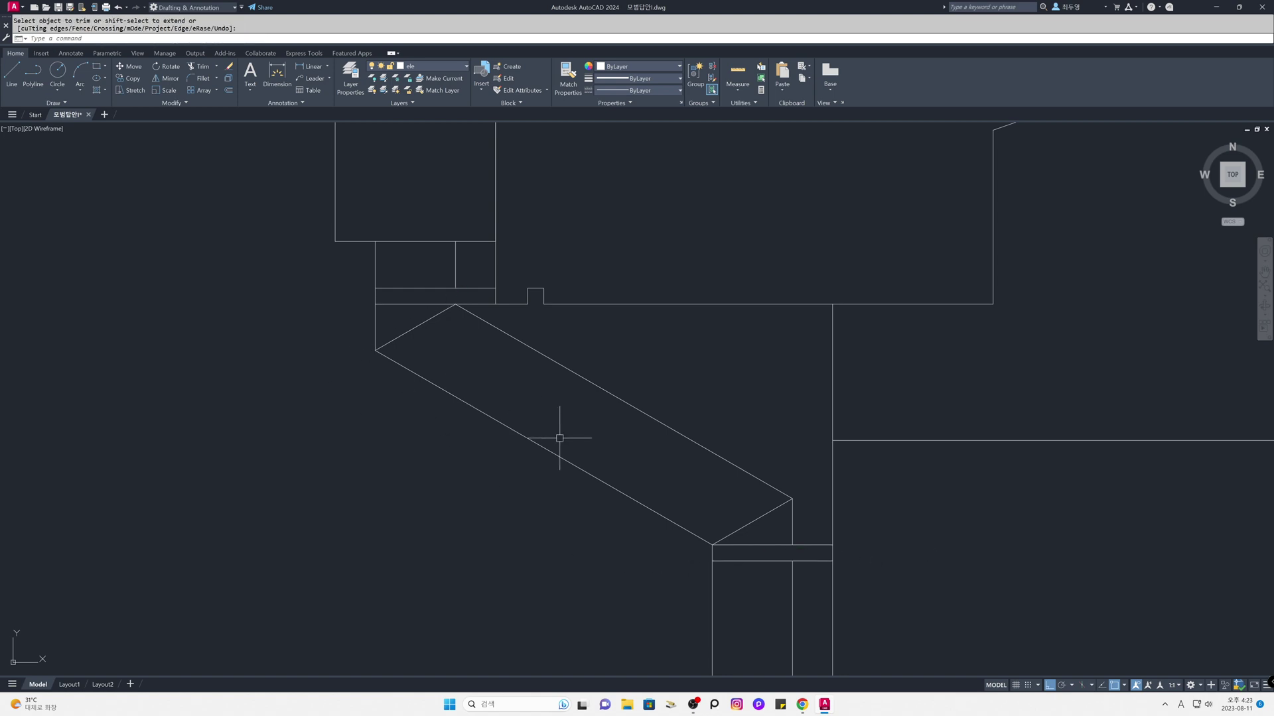
Step: Copy the square eave gutter from its upper inner corner to the main roof's fascia, where the porch roof meets it
scroll(631, 469, "down", 5)
middle_click_drag(657, 515, 657, 415)
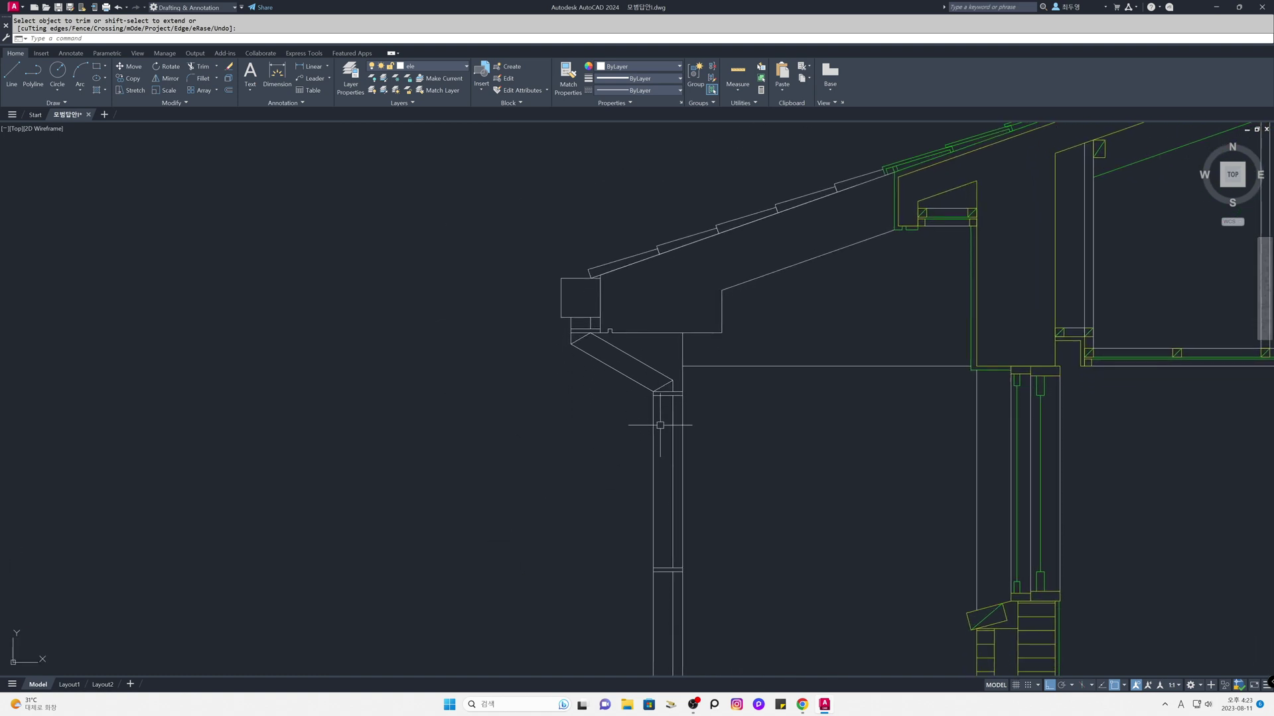
scroll(756, 548, "down", 2)
middle_click_drag(753, 549, 718, 387)
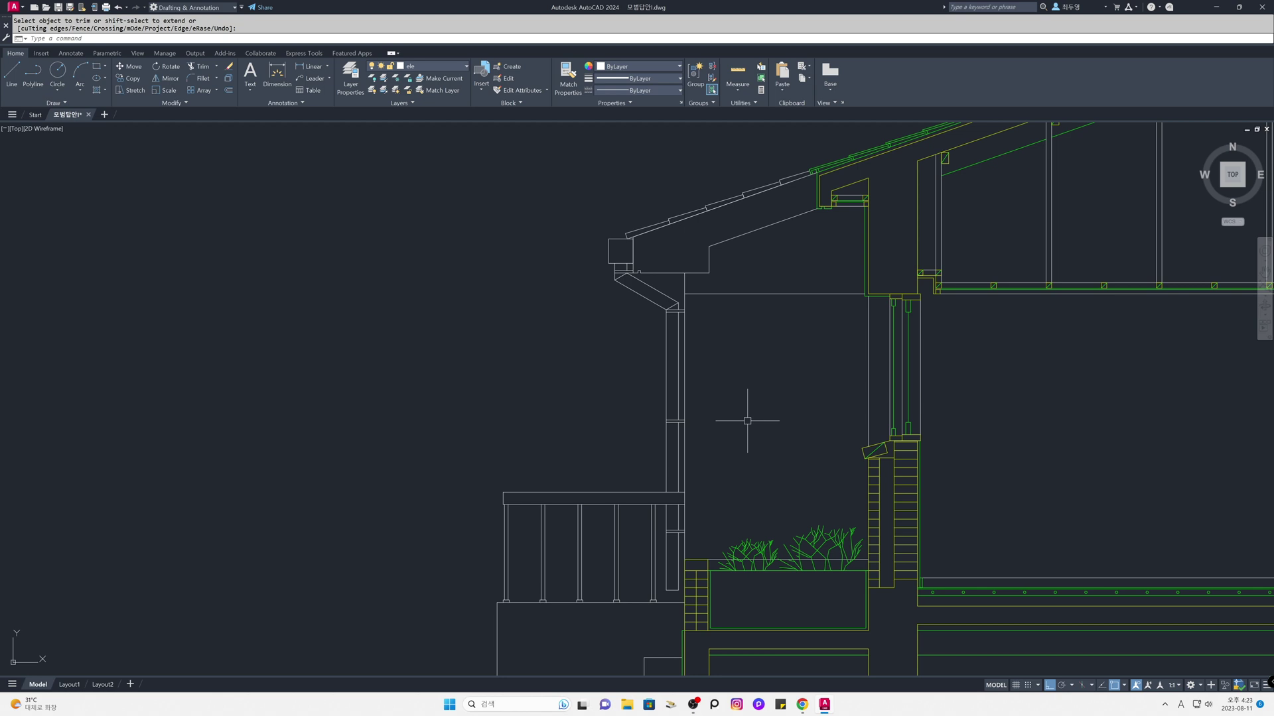
scroll(737, 432, "up", 5)
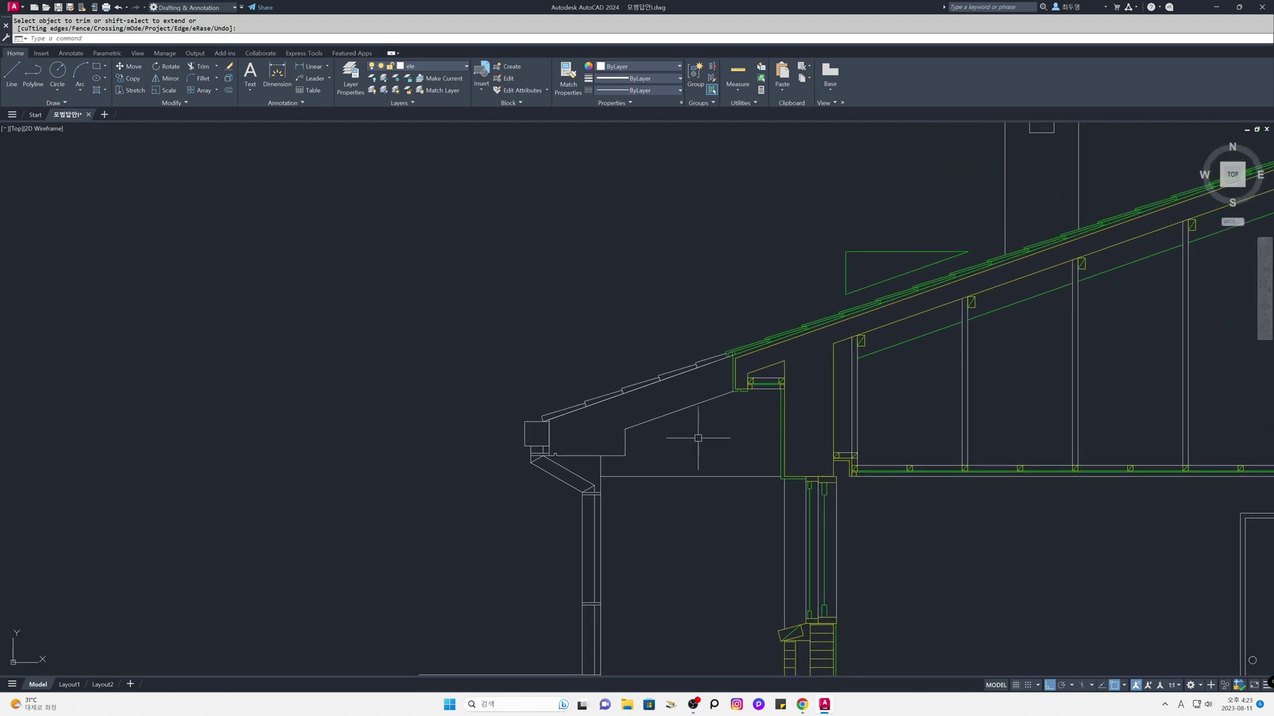
type("Co")
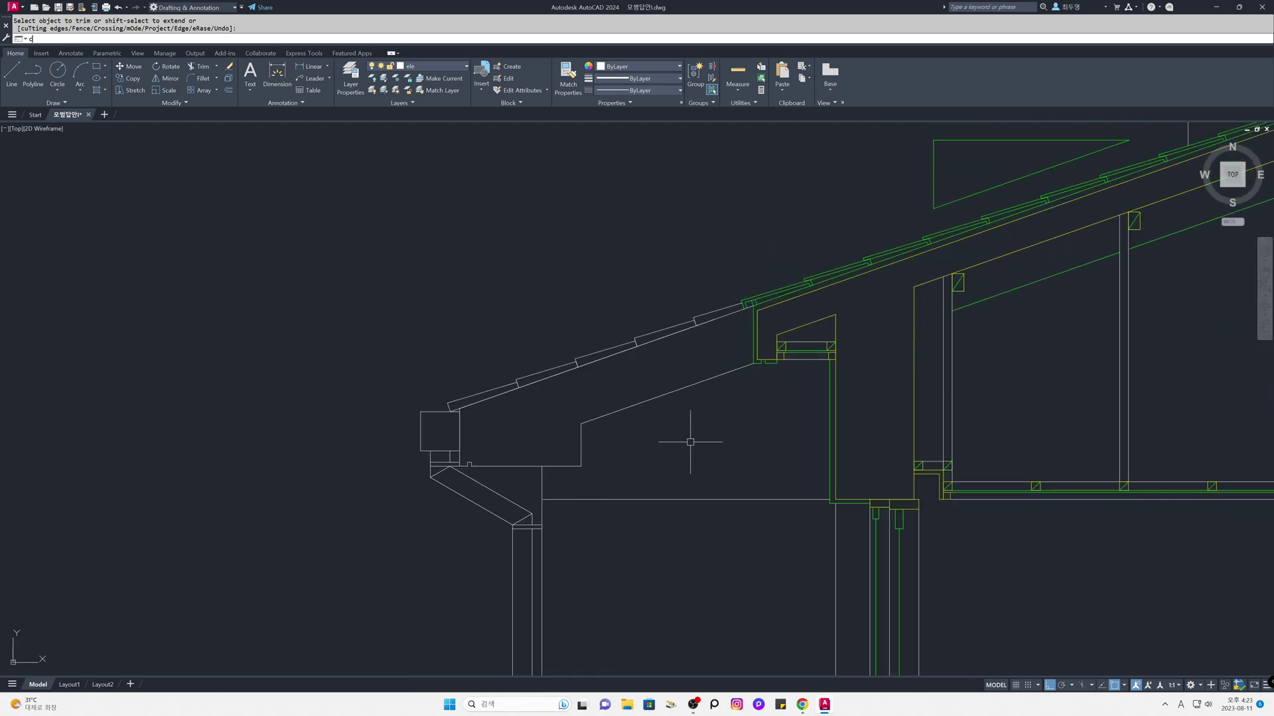
key("Return")
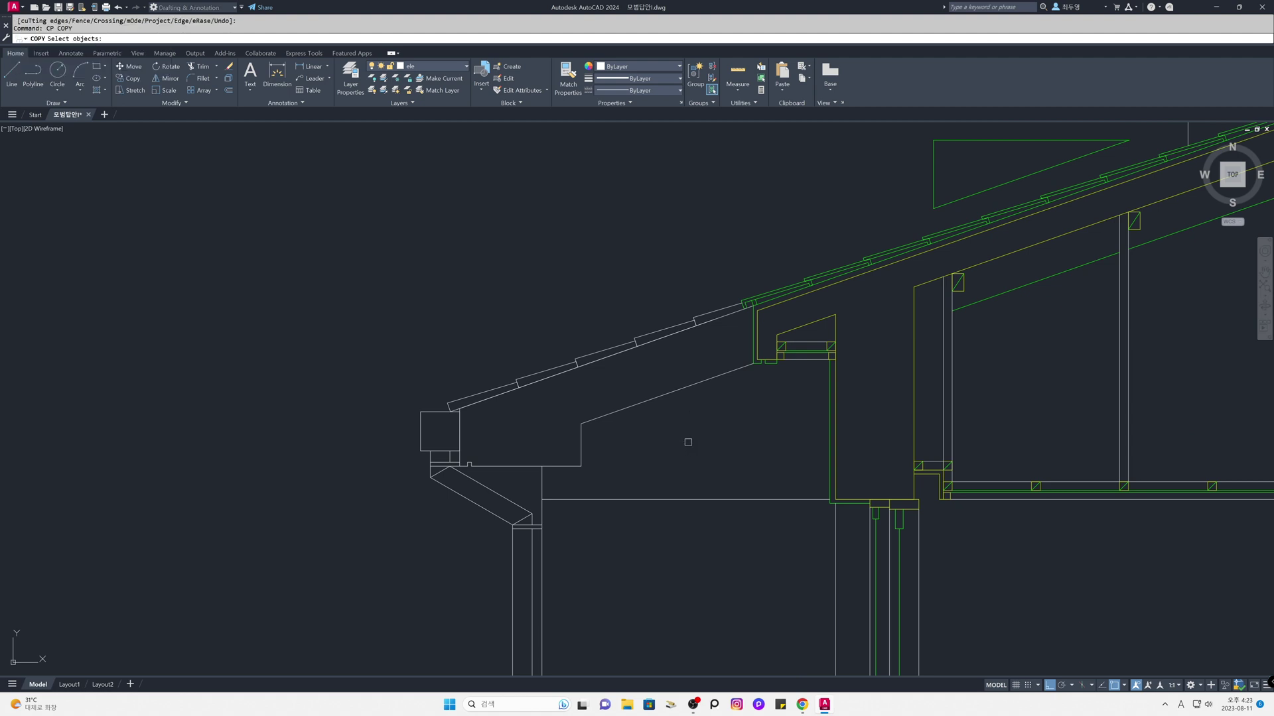
left_click(434, 411)
key("Return")
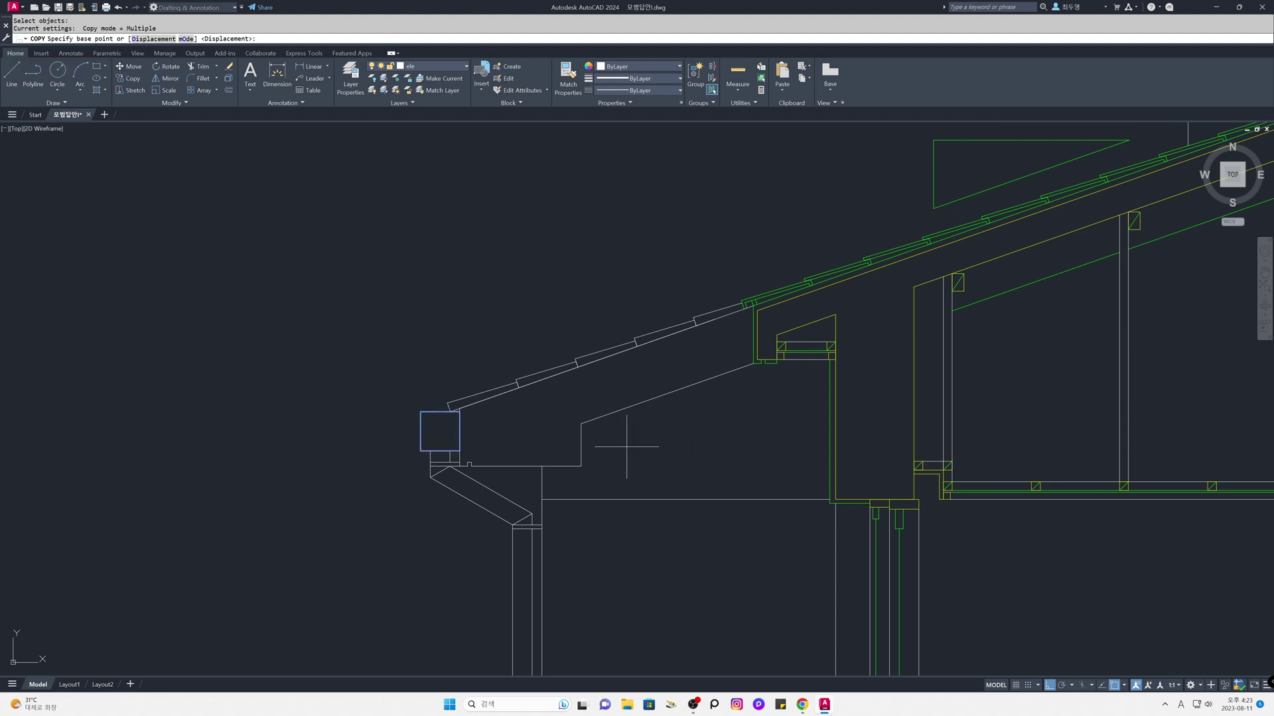
left_click(460, 411)
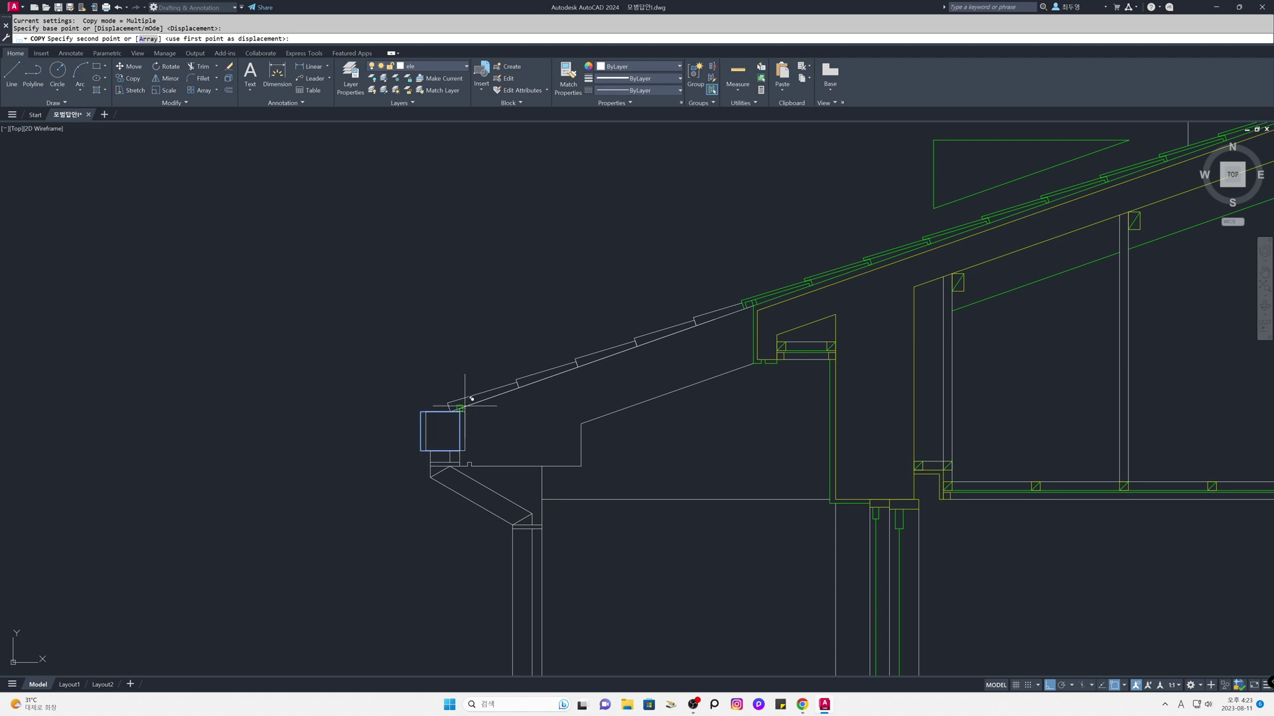
left_click(753, 309)
key("Return")
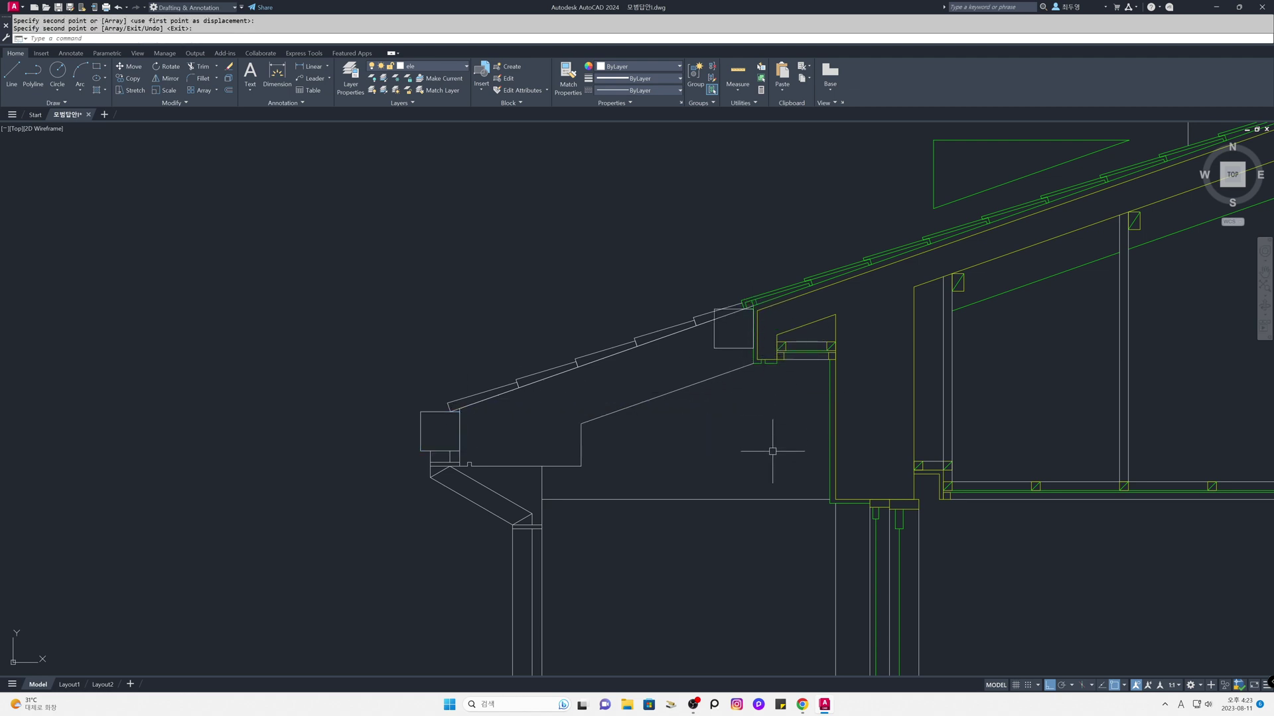
Step: Trim the porch roof and tile lines that run through the copied gutter square
middle_click_drag(783, 357, 739, 430)
scroll(698, 392, "up", 6)
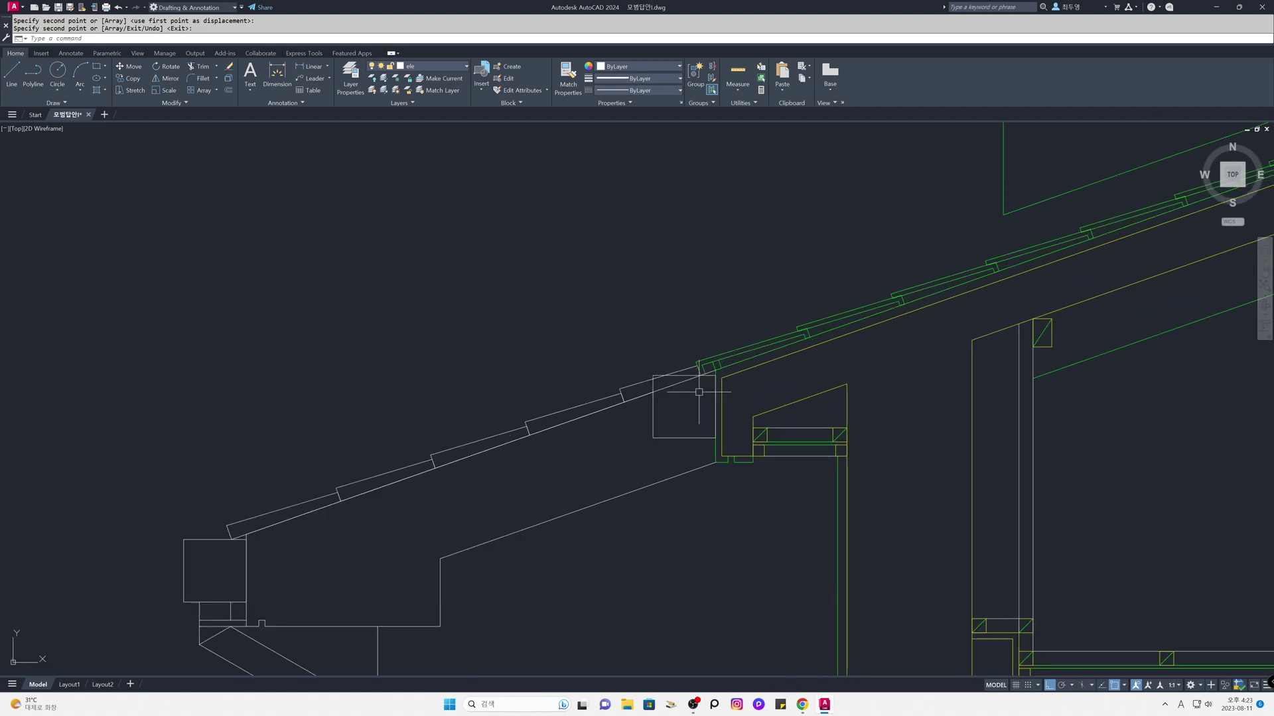
type("tr")
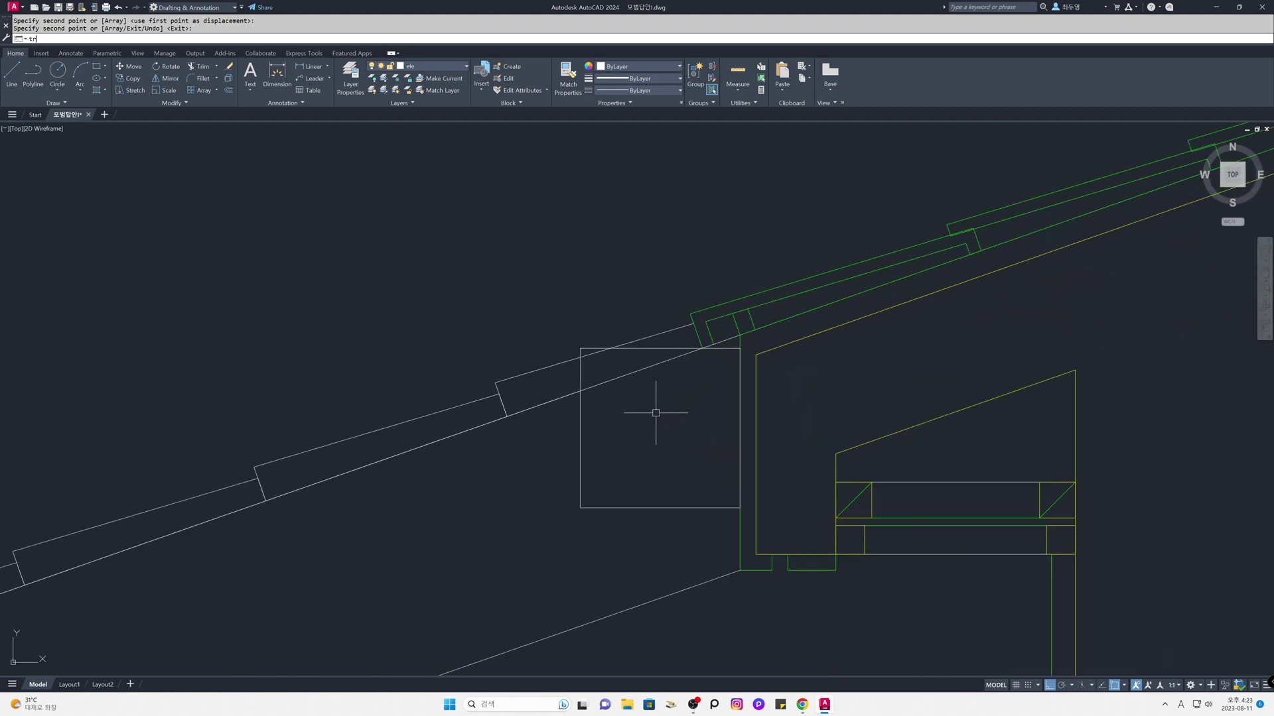
key("Return")
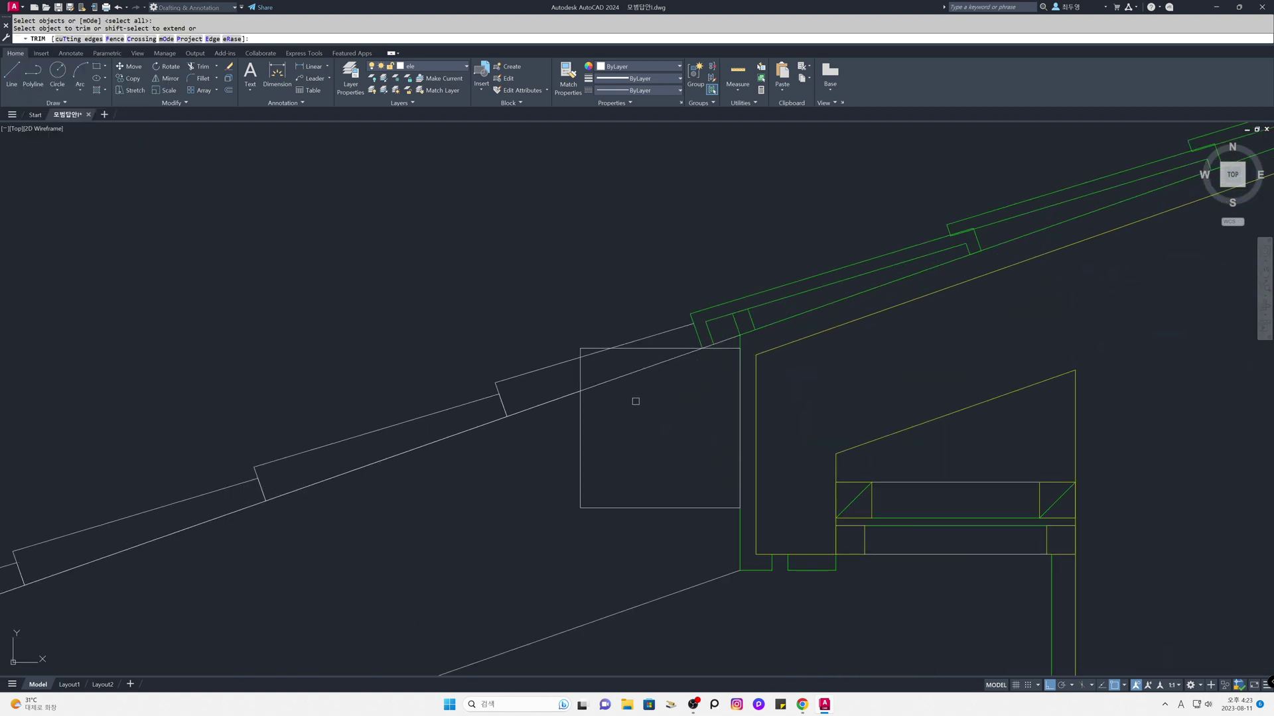
left_click(615, 379)
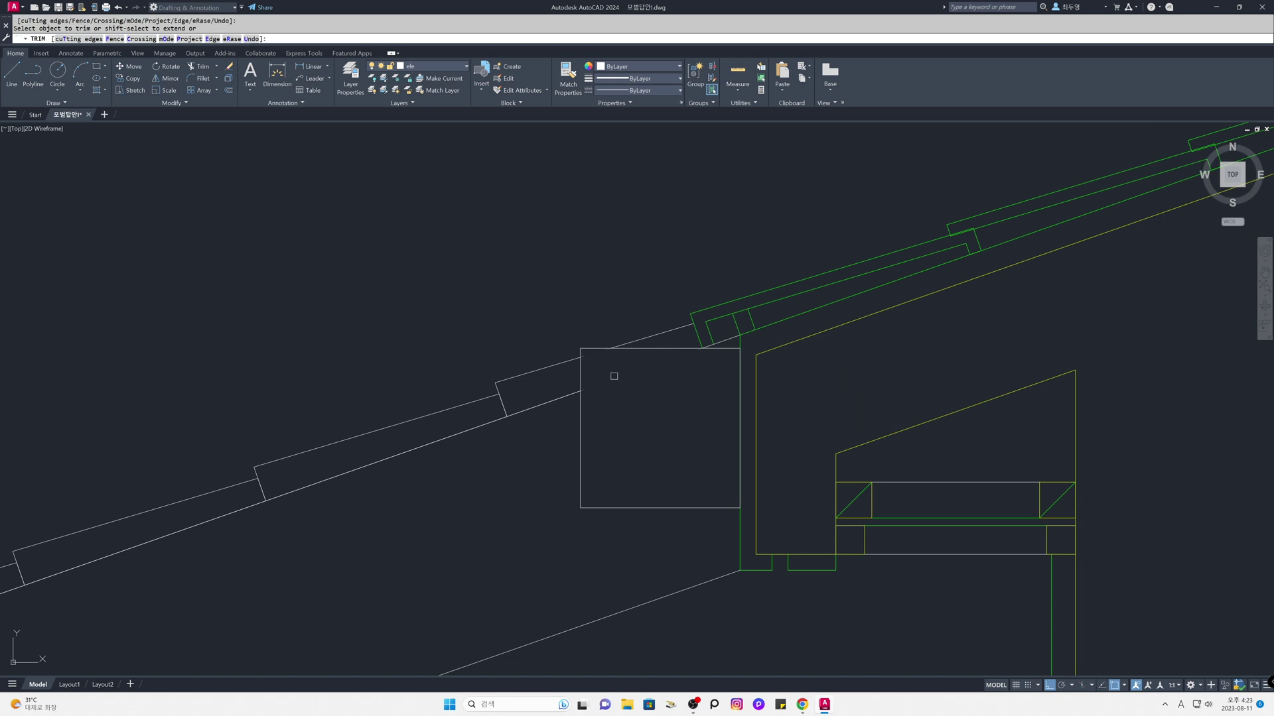
key("Return")
Step: Thaw the cen layer to bring back the drawing's centre lines
scroll(650, 422, "down", 4)
scroll(650, 422, "down", 2)
middle_click_drag(662, 470, 710, 452)
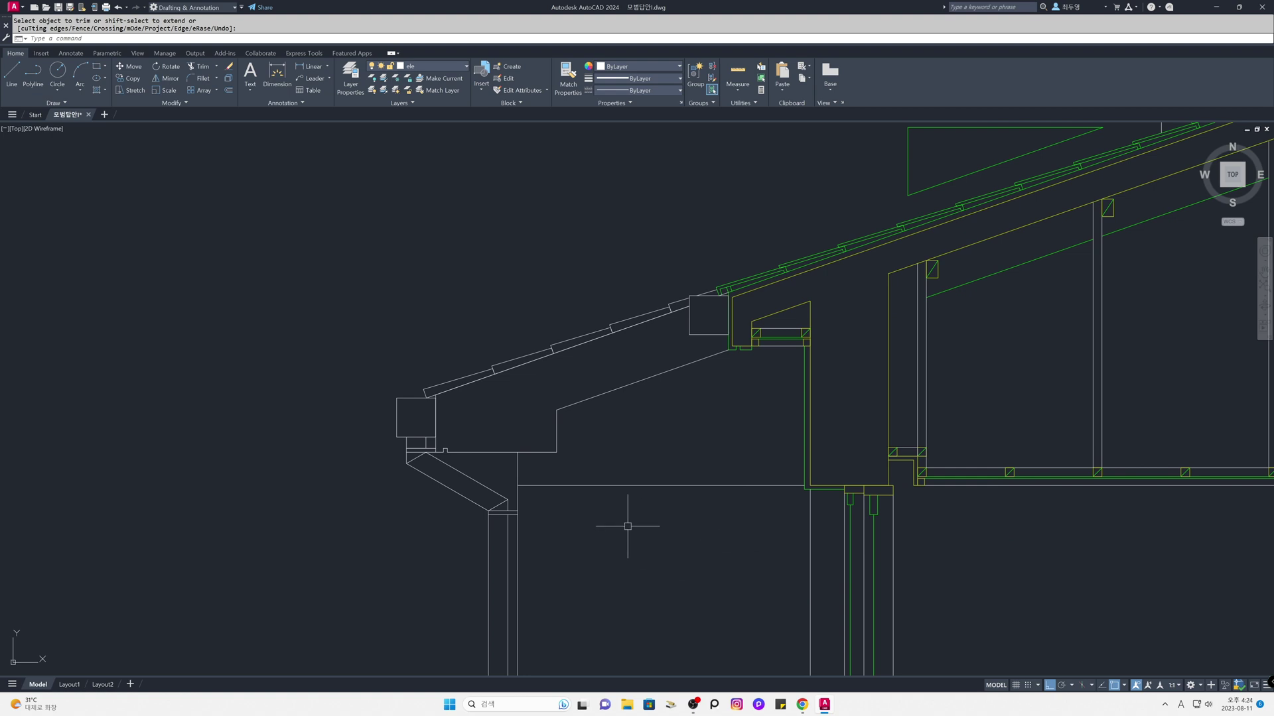
scroll(625, 526, "down", 6)
middle_click_drag(626, 520, 689, 349)
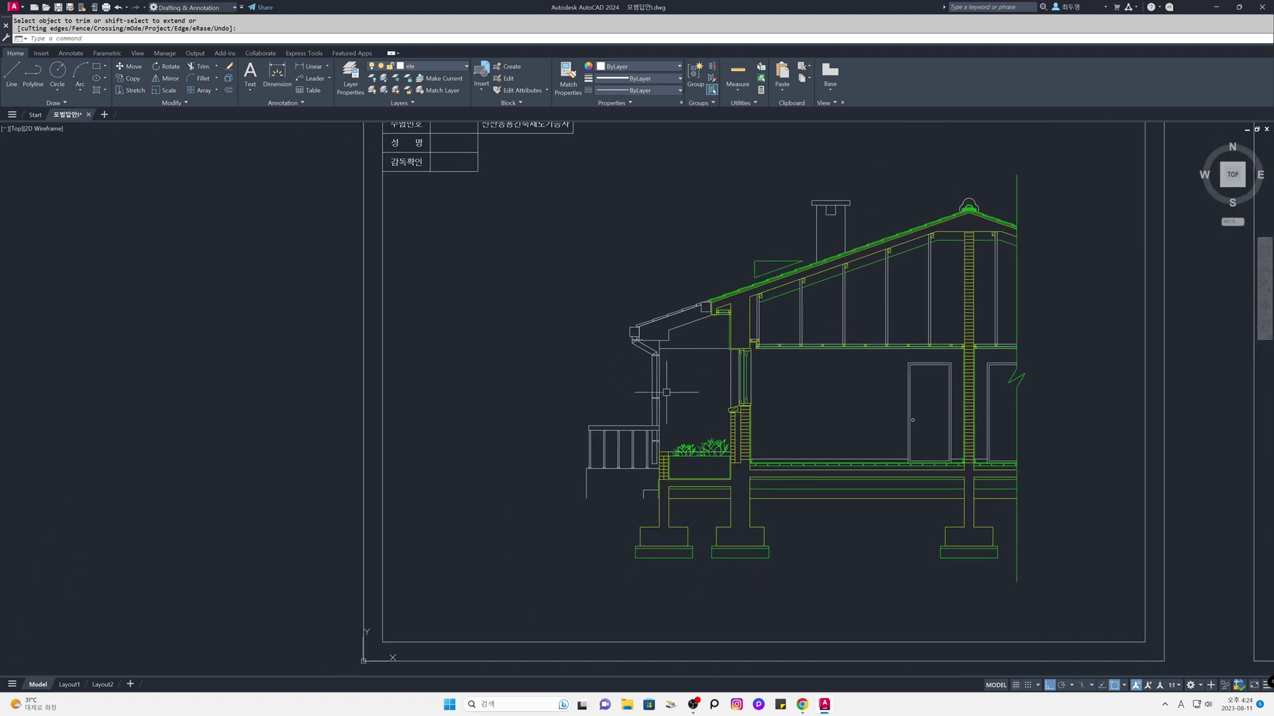
scroll(669, 392, "up", 2)
middle_click_drag(684, 398, 699, 394)
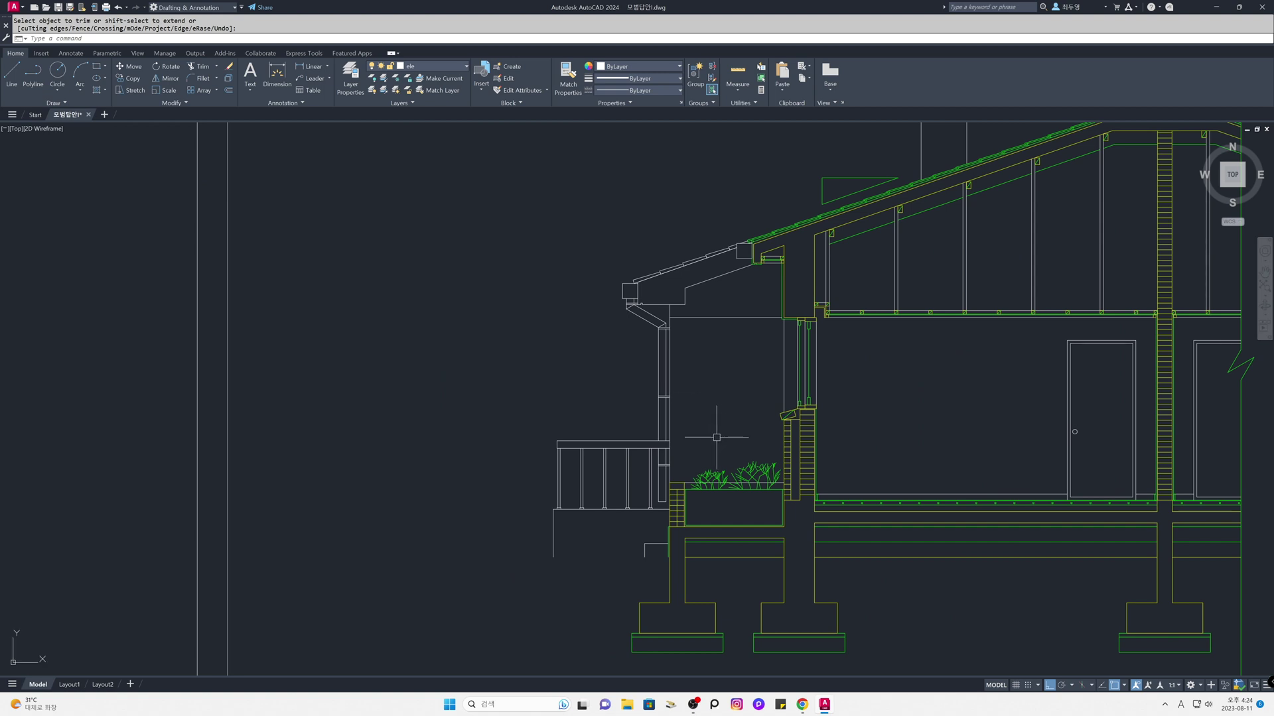
left_click(441, 66)
left_click(383, 91)
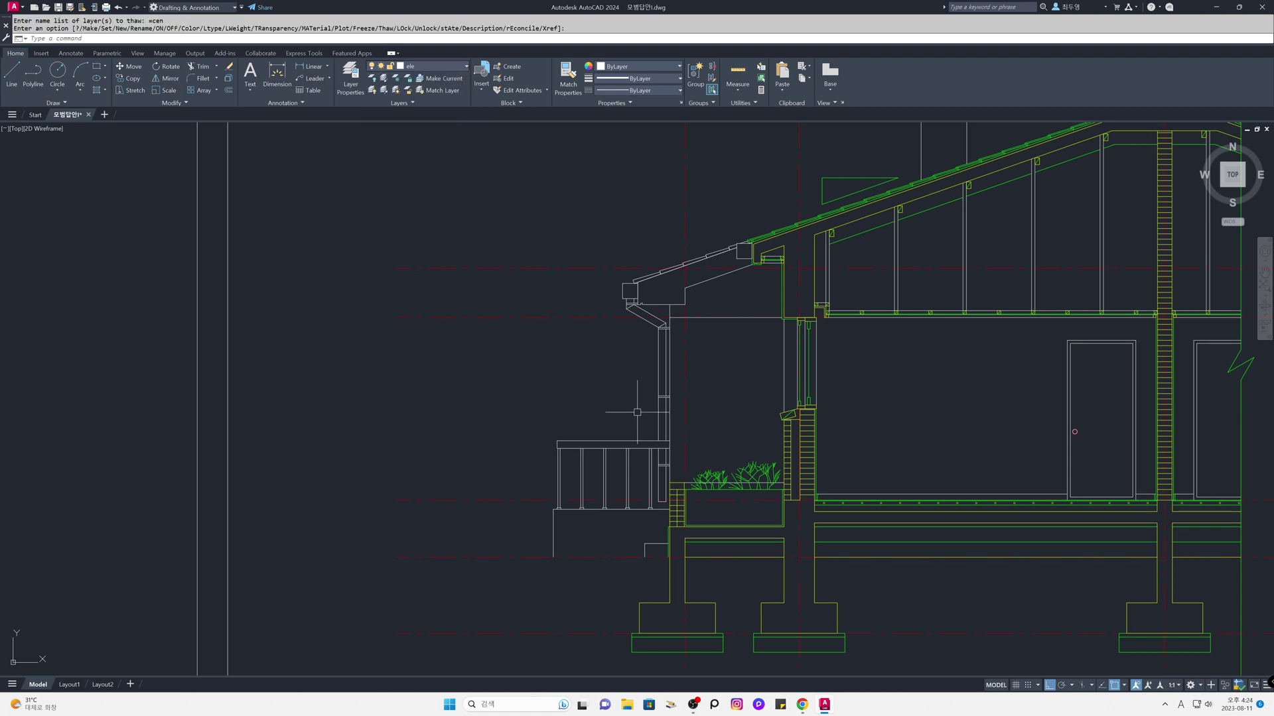
scroll(636, 412, "up", 2)
type("z")
key("Return")
key("Return")
left_click_drag(617, 396, 629, 446)
middle_click_drag(626, 410, 628, 424)
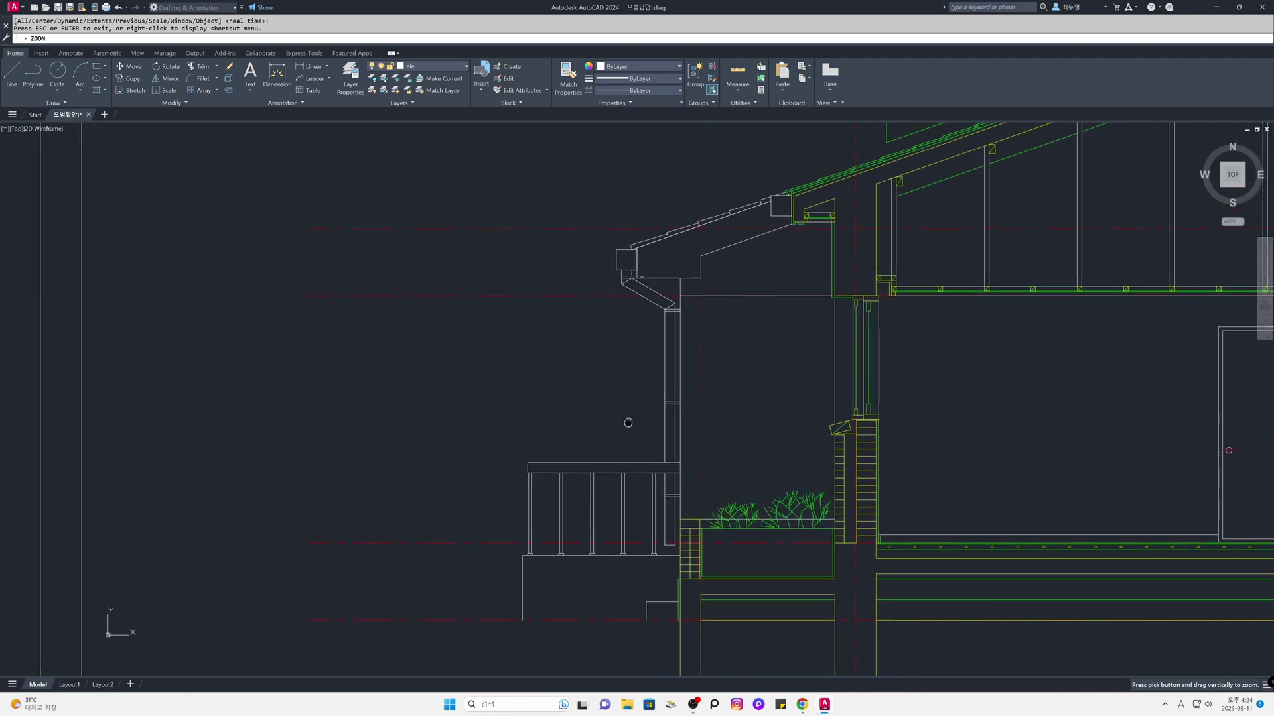
key("Escape")
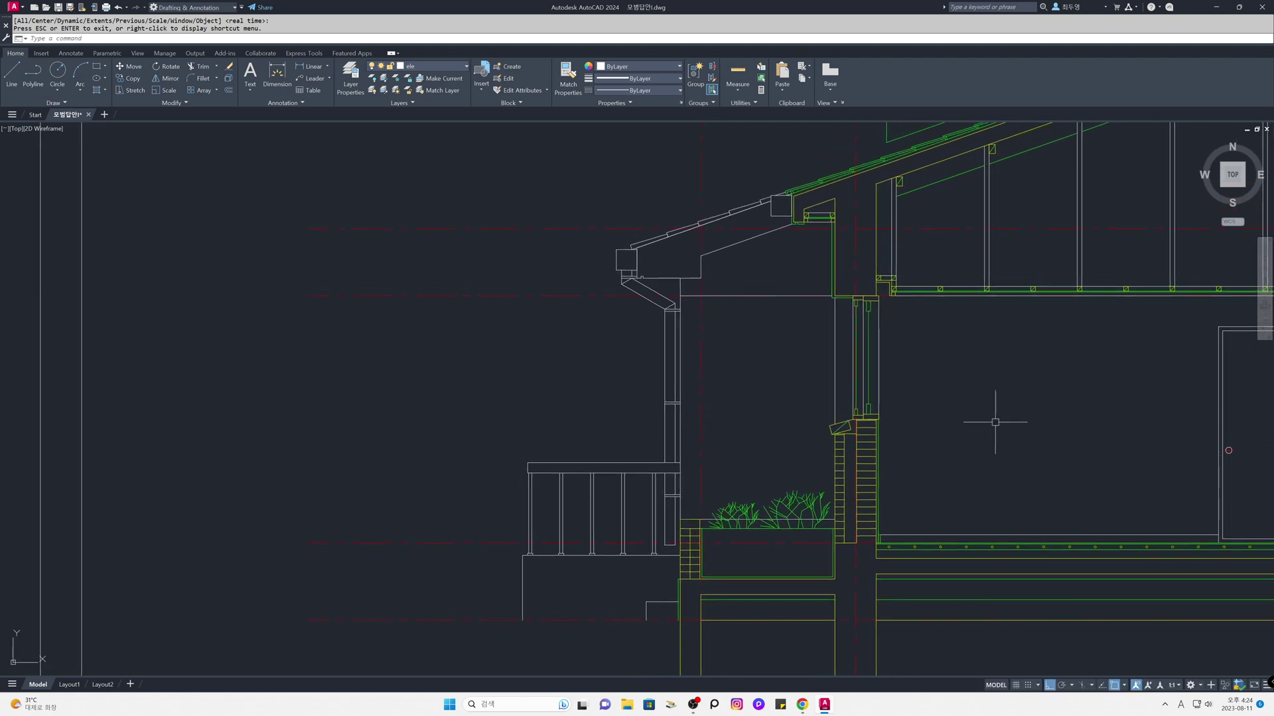